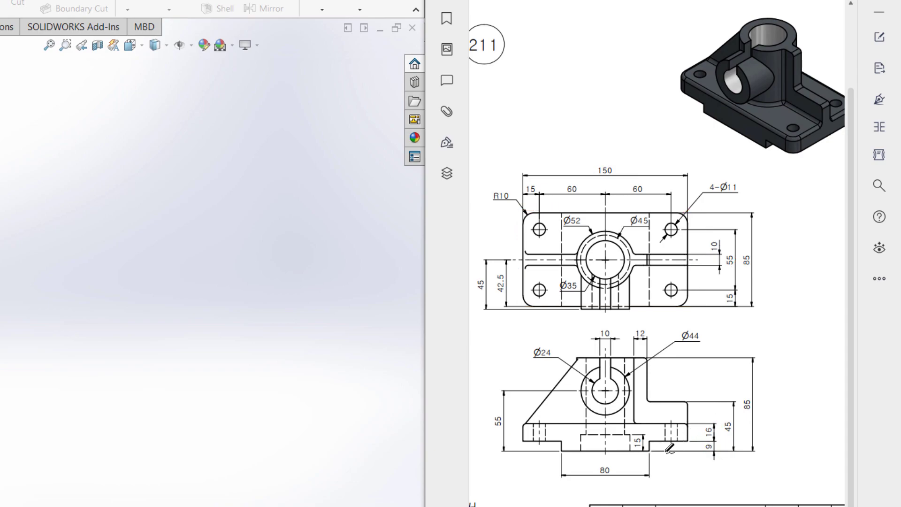
Mark up the stepped notches under the base in the drawing's front view, along with their 80 and 9 dimensions
mouse_move(649, 445)
mouse_down()
mouse_move(681, 439)
mouse_move(650, 453)
mouse_up()
mouse_move(558, 453)
mouse_down()
mouse_move(560, 439)
mouse_move(521, 434)
mouse_move(525, 456)
mouse_move(563, 455)
mouse_move(563, 442)
mouse_up()
key(ctrl+z)
key(ctrl+z)
drag(710, 442, 719, 440)
drag(606, 463, 603, 464)
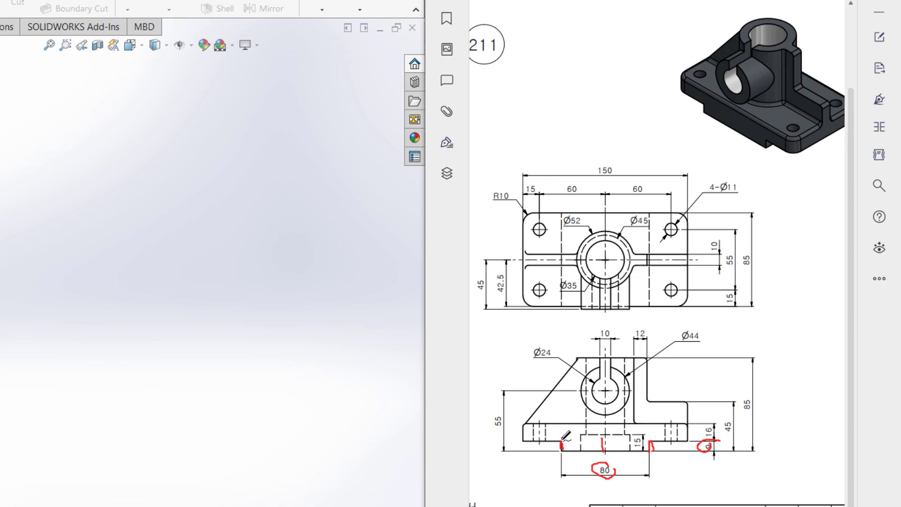
mouse_move(553, 439)
mouse_down()
mouse_move(514, 440)
mouse_move(516, 458)
mouse_move(563, 442)
mouse_up()
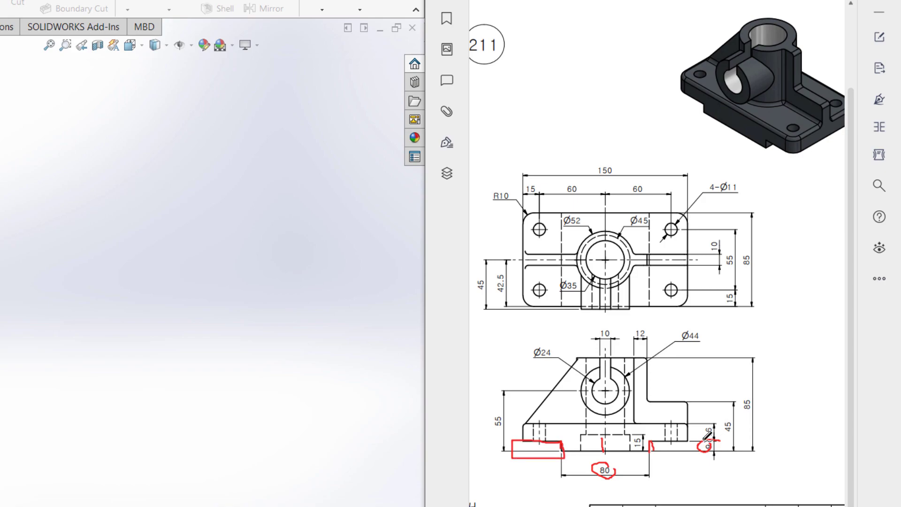
mouse_move(652, 441)
mouse_down()
mouse_move(649, 462)
mouse_move(702, 456)
mouse_move(668, 438)
mouse_up()
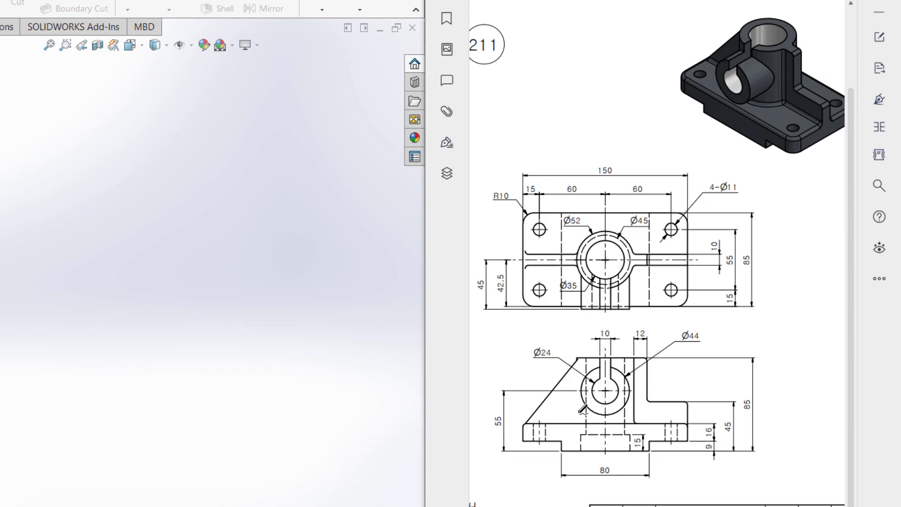
Mark up the vertical boss on the drawing: its base line, the Ø52 circle and the 85, 16 and 9 height dimensions
drag(533, 418, 642, 421)
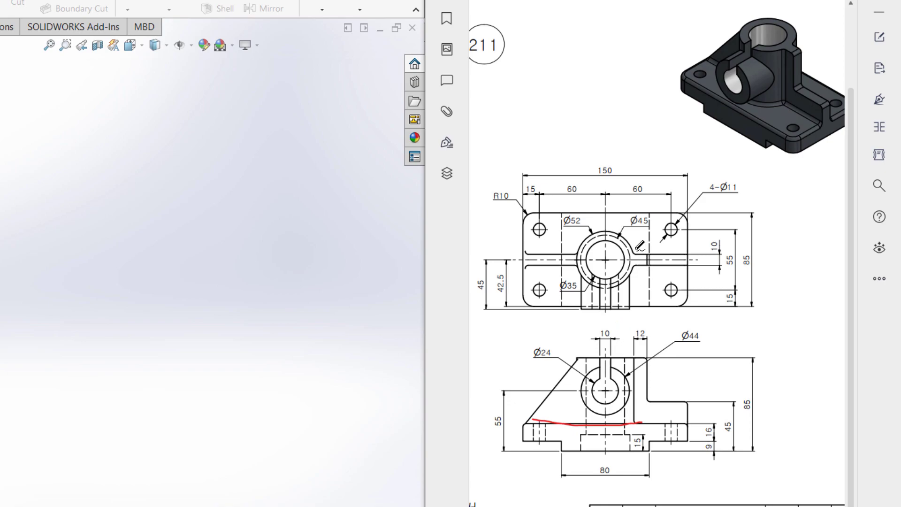
mouse_move(622, 231)
mouse_down()
mouse_move(591, 233)
mouse_move(580, 268)
mouse_move(600, 280)
mouse_move(634, 242)
mouse_up()
mouse_move(586, 211)
mouse_down()
mouse_move(569, 230)
mouse_move(585, 214)
mouse_up()
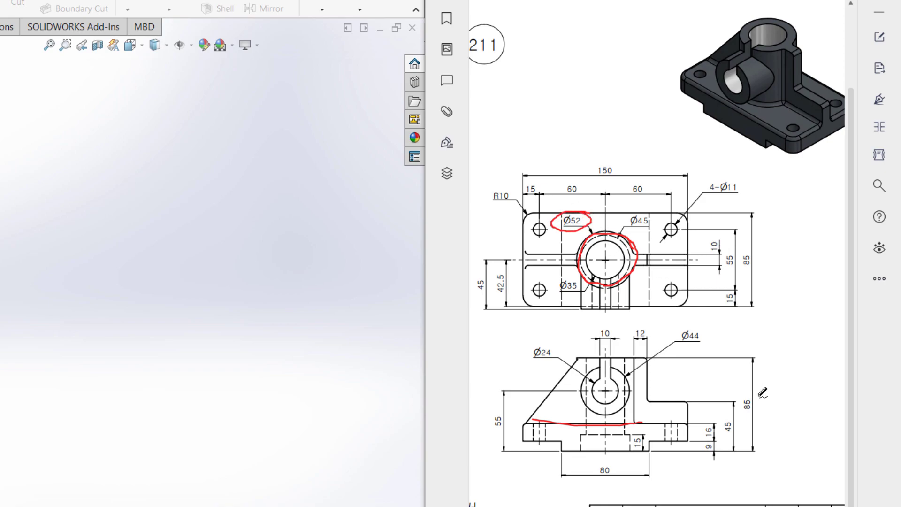
mouse_move(754, 389)
mouse_down()
mouse_move(754, 414)
mouse_move(756, 390)
mouse_up()
mouse_move(714, 421)
mouse_down()
mouse_move(722, 454)
mouse_move(708, 418)
mouse_up()
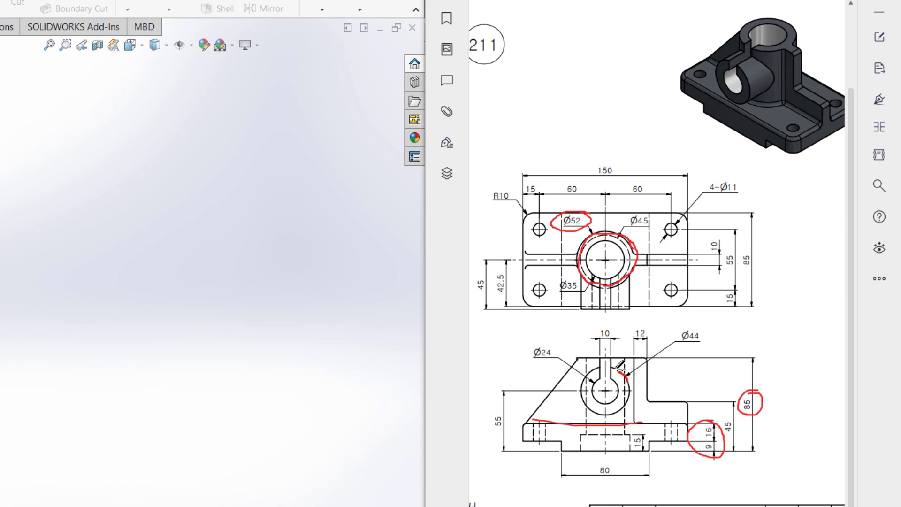
Mark up the Ø44 horizontal cylinder and its 45 offset from the centreline on the drawing, and clear the markings
mouse_move(600, 366)
mouse_down()
mouse_move(581, 394)
mouse_move(604, 409)
mouse_move(629, 378)
mouse_move(620, 368)
mouse_up()
mouse_move(706, 327)
mouse_down()
mouse_move(698, 349)
mouse_move(713, 326)
mouse_up()
drag(584, 260, 662, 264)
drag(676, 305, 563, 310)
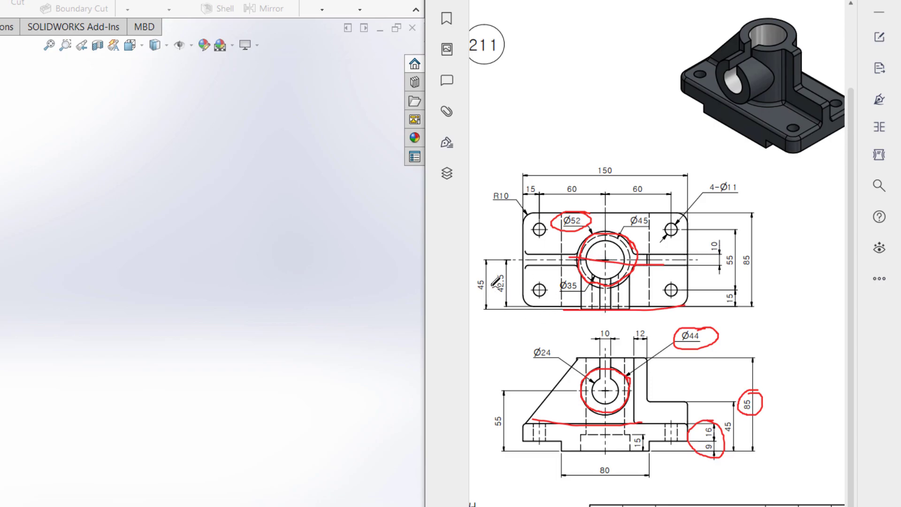
mouse_move(487, 275)
mouse_down()
mouse_move(483, 294)
mouse_move(486, 280)
mouse_up()
key(ctrl+z)
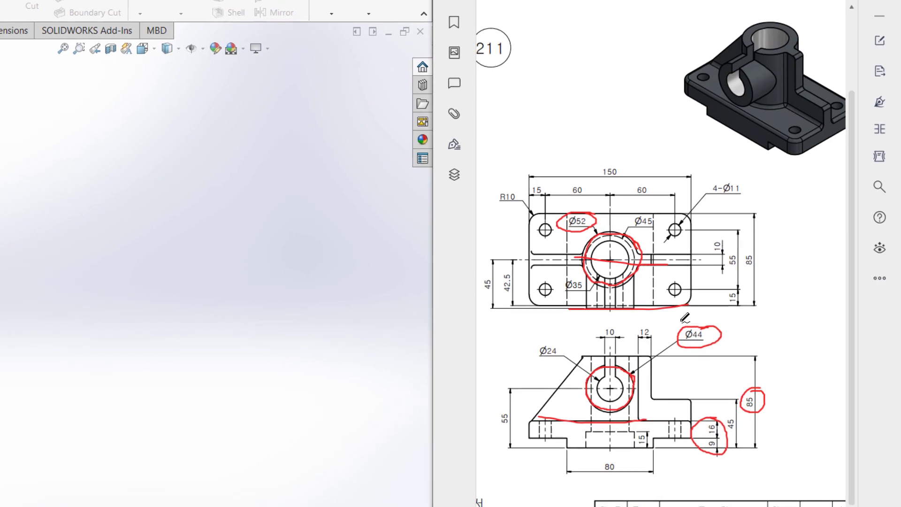
key(ctrl+z)
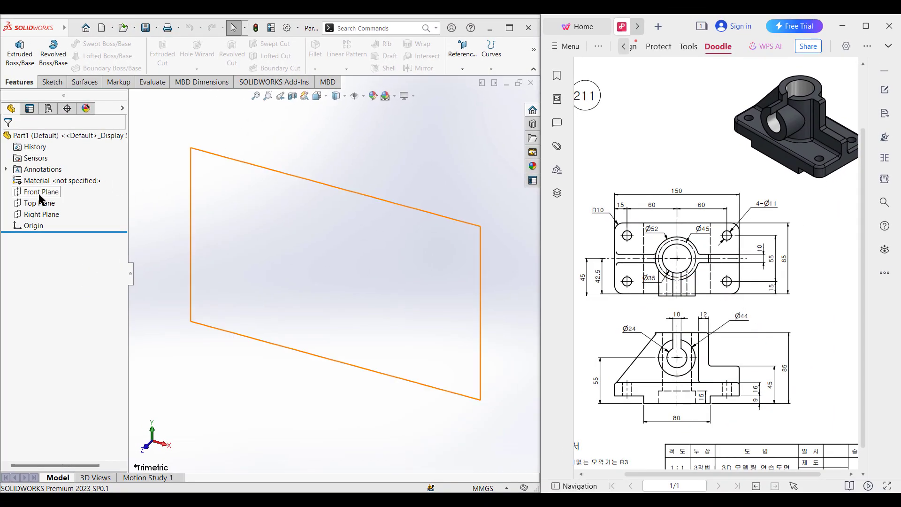
Sketch a center rectangle 150 mm wide and 85 mm high on the Top Plane, centred on the origin
click(42, 207)
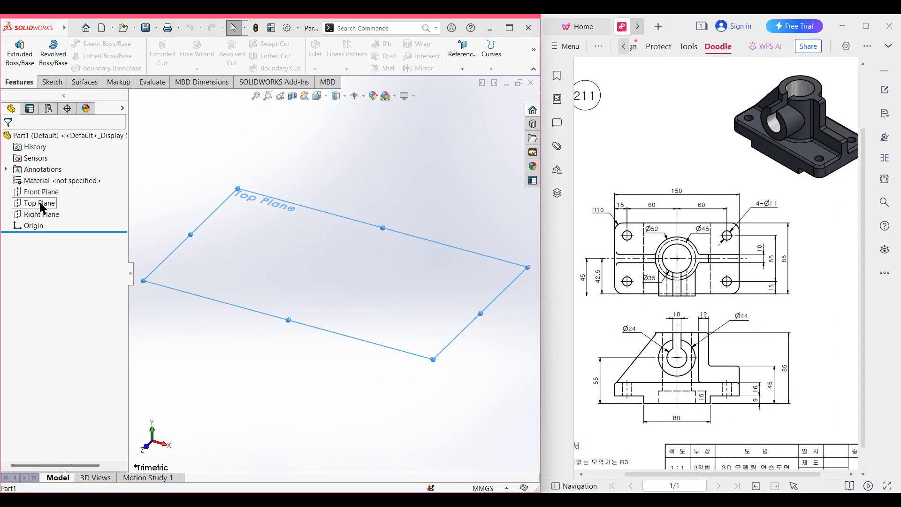
right_click(43, 207)
click(61, 187)
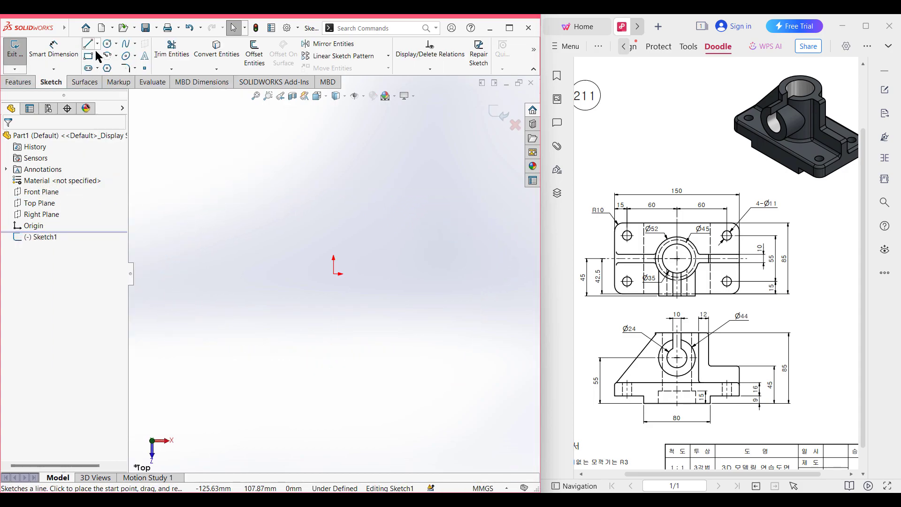
click(97, 56)
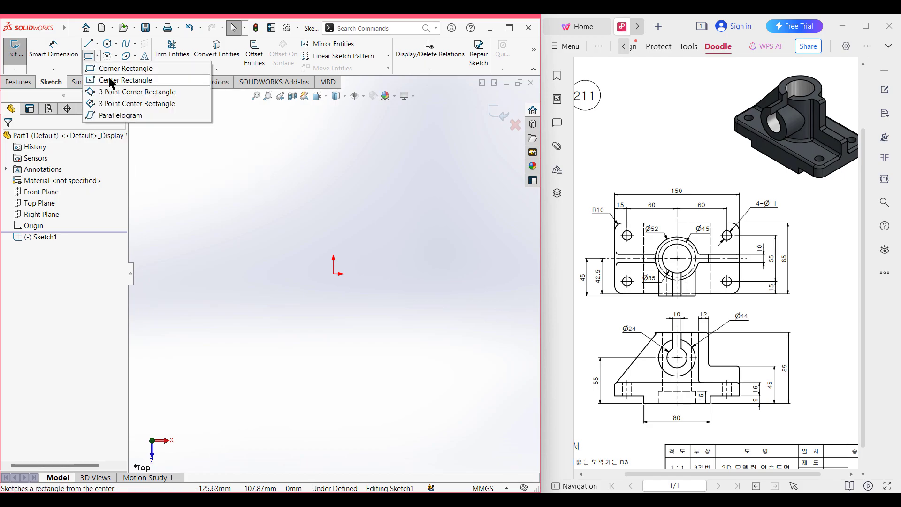
click(112, 80)
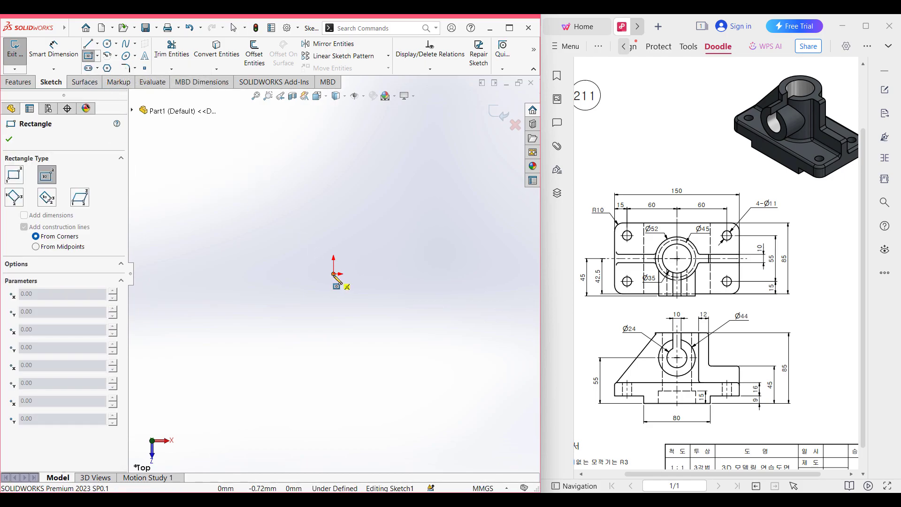
click(333, 274)
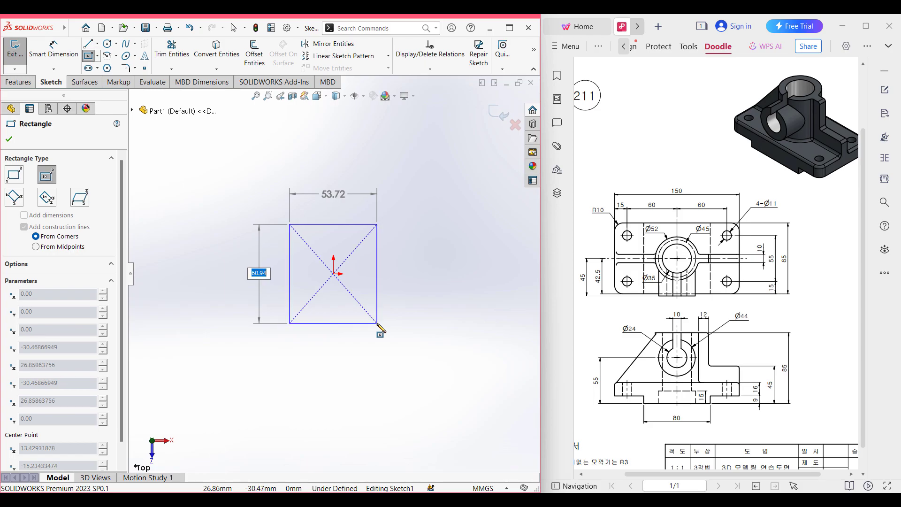
key(Tab)
text(150)
key(Return)
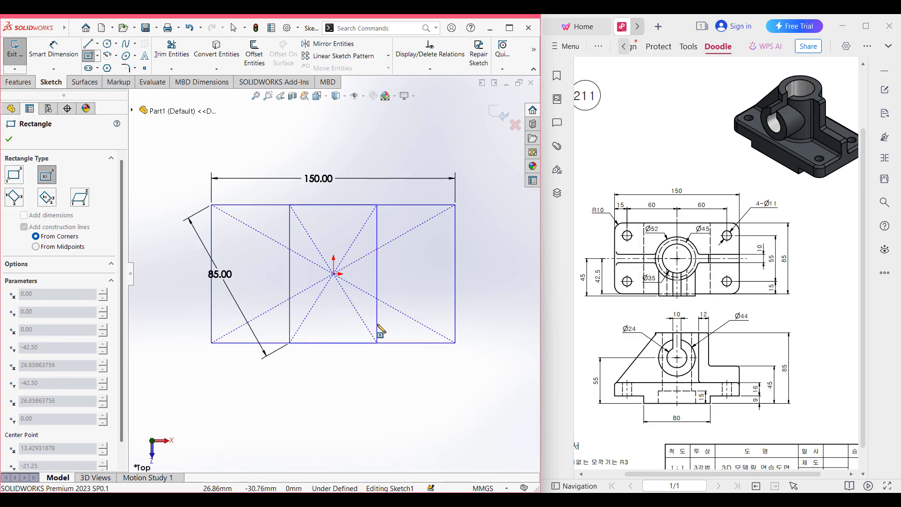
key(ctrl+7)
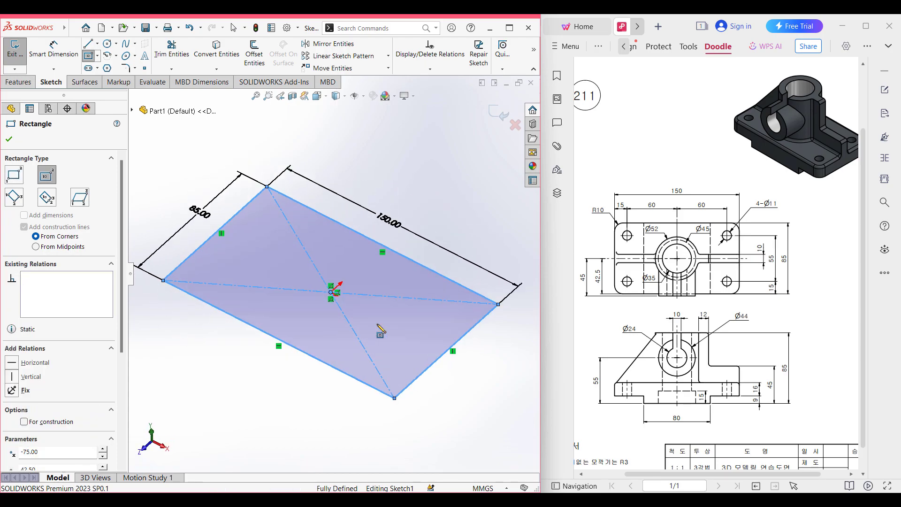
Extrude the rectangle as a blind boss with a depth of 9+16 (25 mm)
click(26, 83)
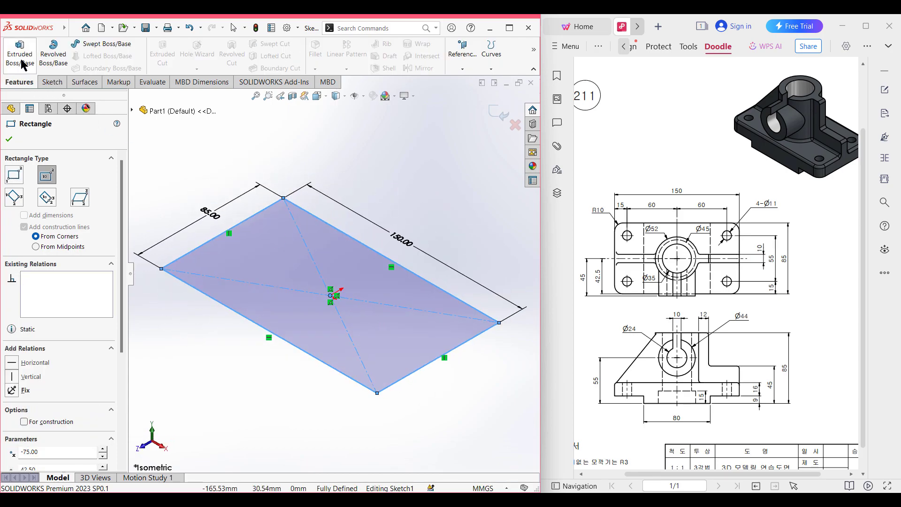
click(20, 53)
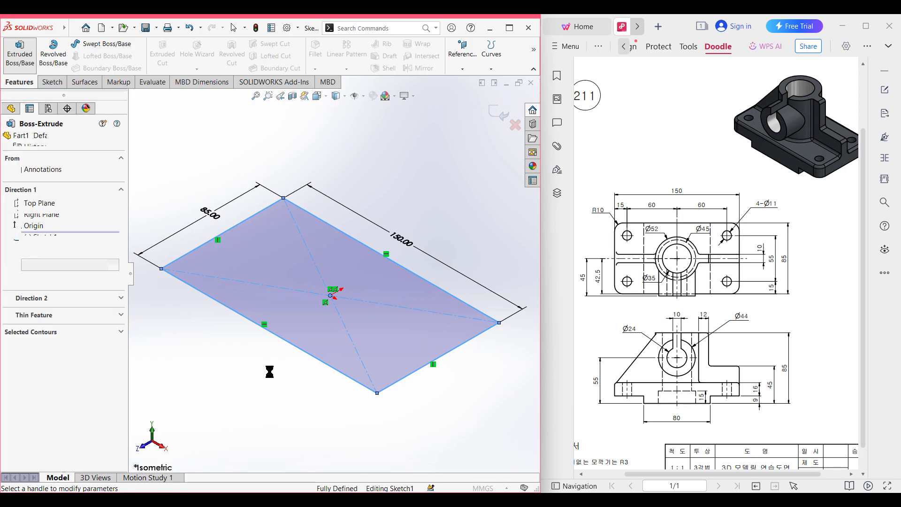
text(9+16)
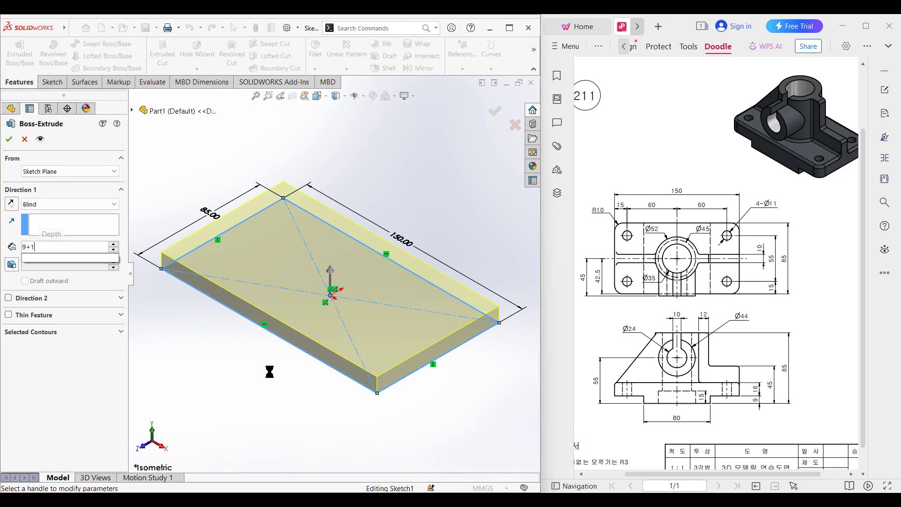
key(Return)
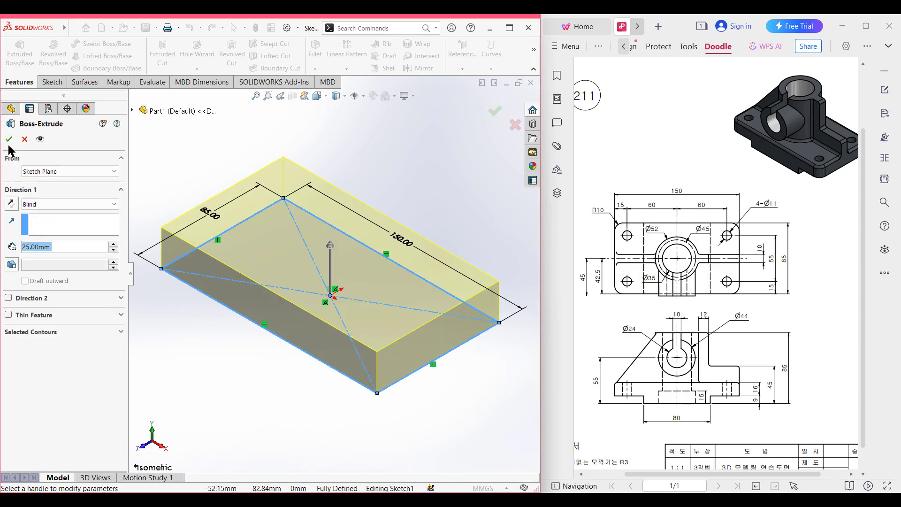
key(Return)
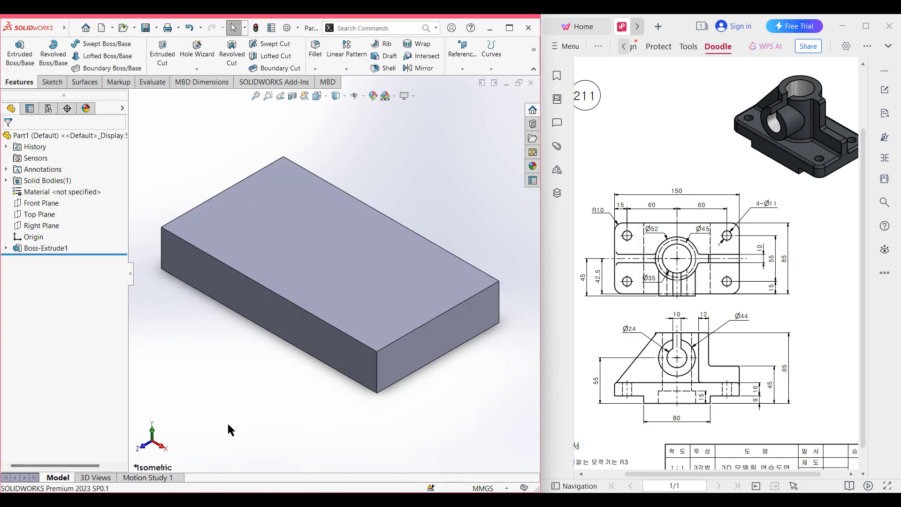
In a new sketch on the Front Plane, draw a 9 mm vertical centerline upward from the origin
key(f)
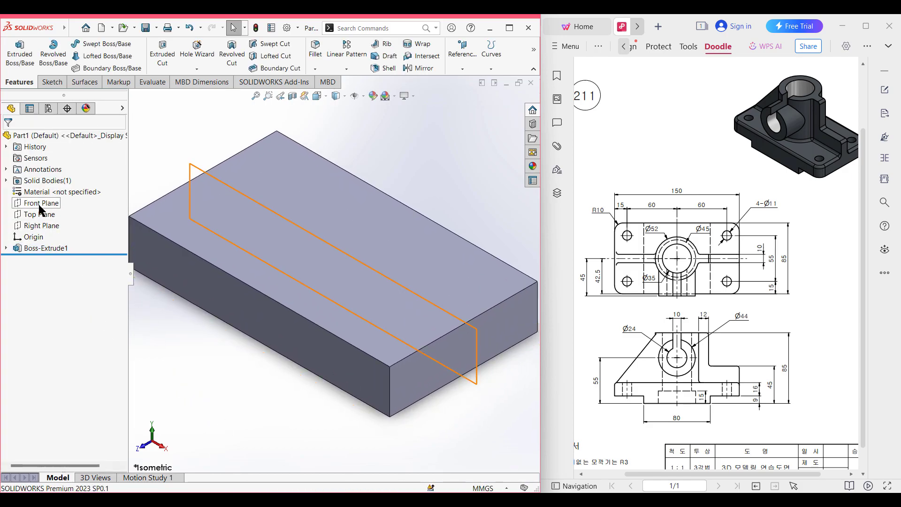
right_click(39, 208)
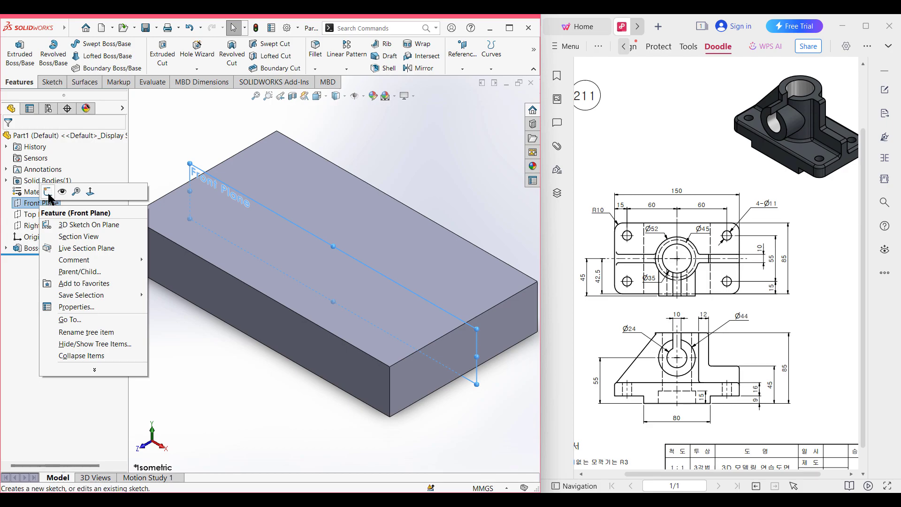
click(52, 194)
scroll(281, 341, up, 1)
click(290, 348)
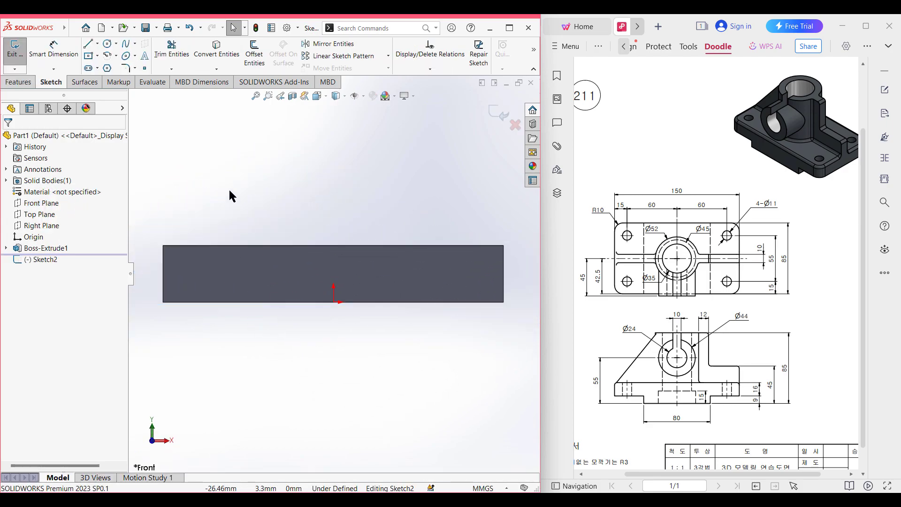
click(97, 44)
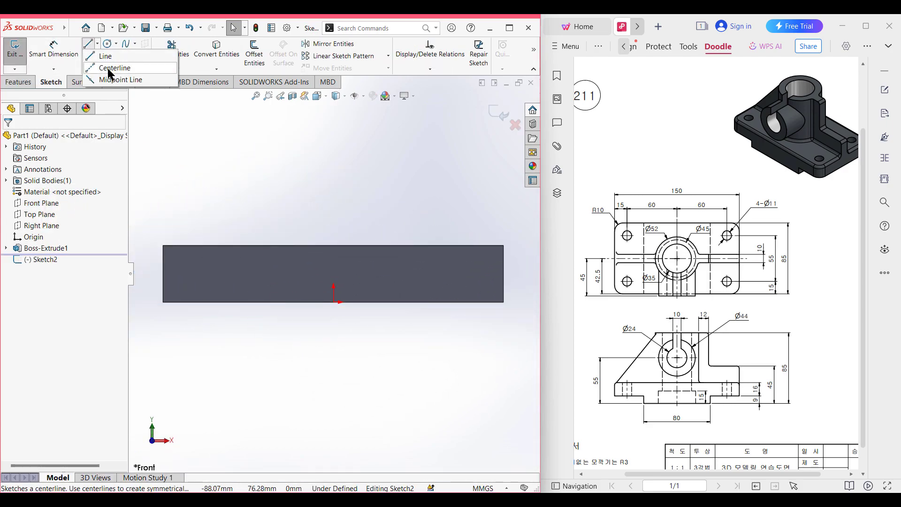
click(111, 67)
click(334, 302)
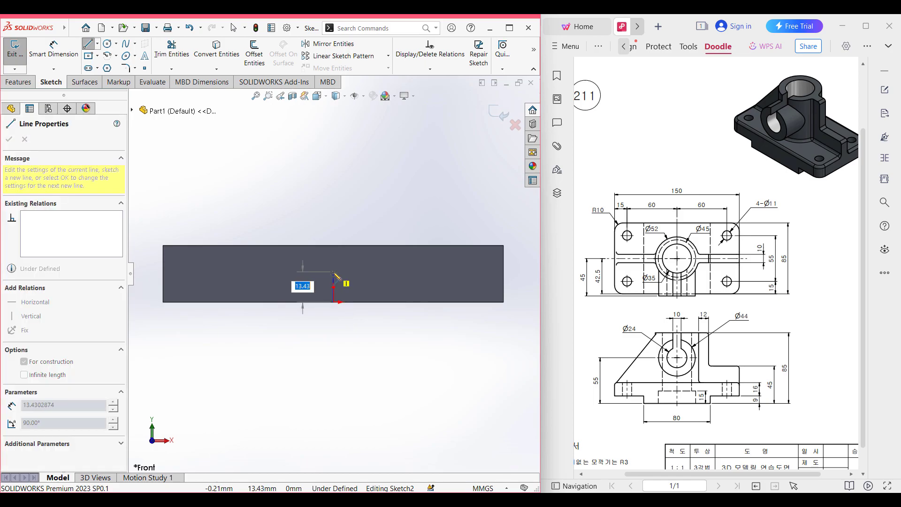
text(9)
key(Return)
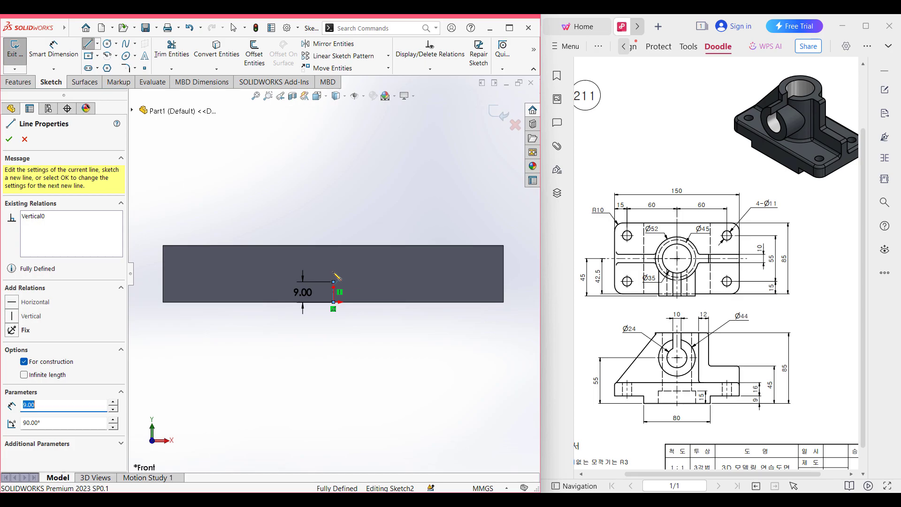
key(Escape)
key(Escape)
Offset the vertical centerline bi-directionally by 80/2 (40 mm) with Offset Entities
scroll(347, 288, up, 1)
scroll(347, 288, down, 2)
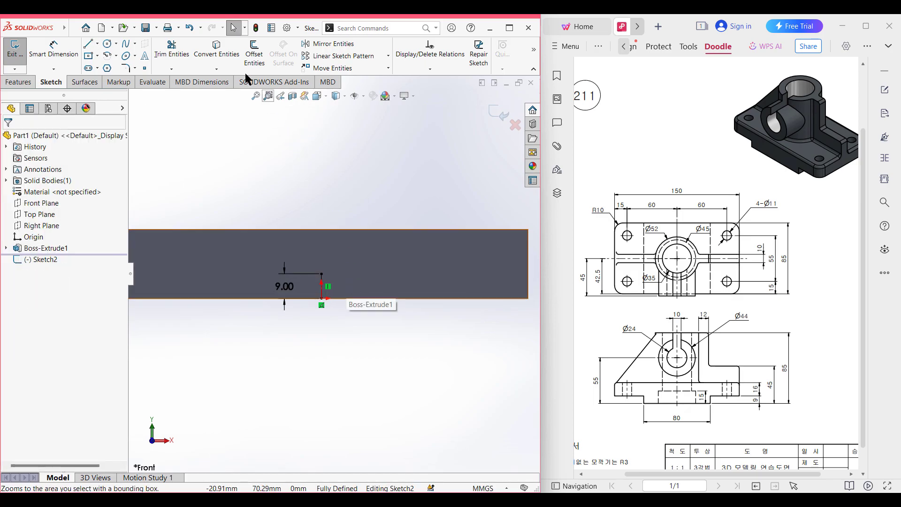
click(253, 57)
click(321, 277)
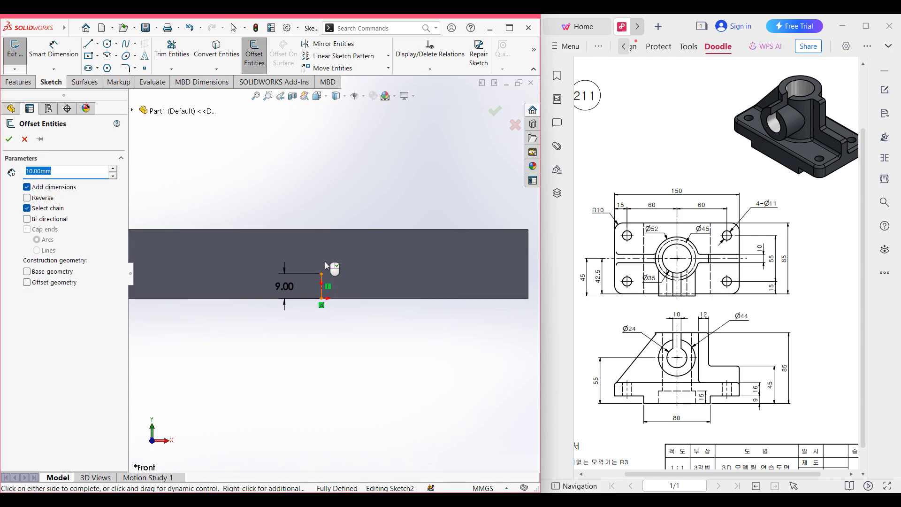
scroll(340, 196, up, 1)
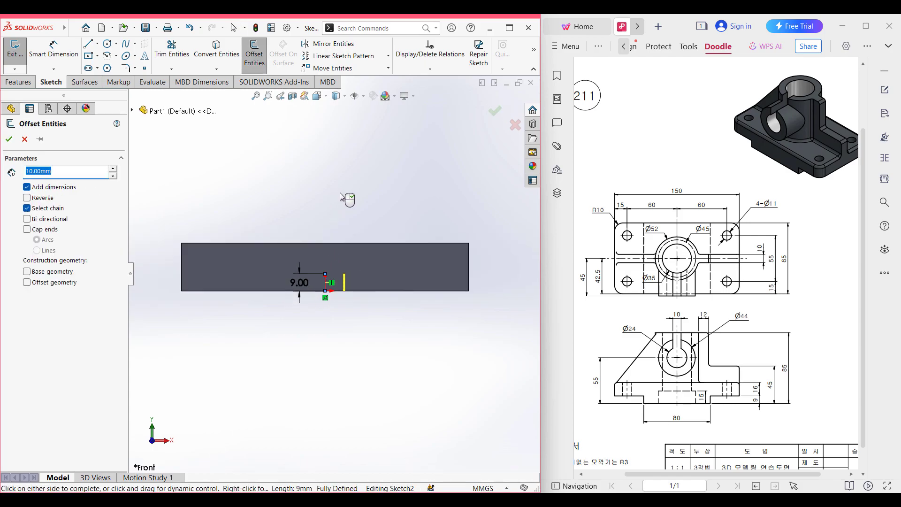
text(80/2)
key(Return)
click(27, 219)
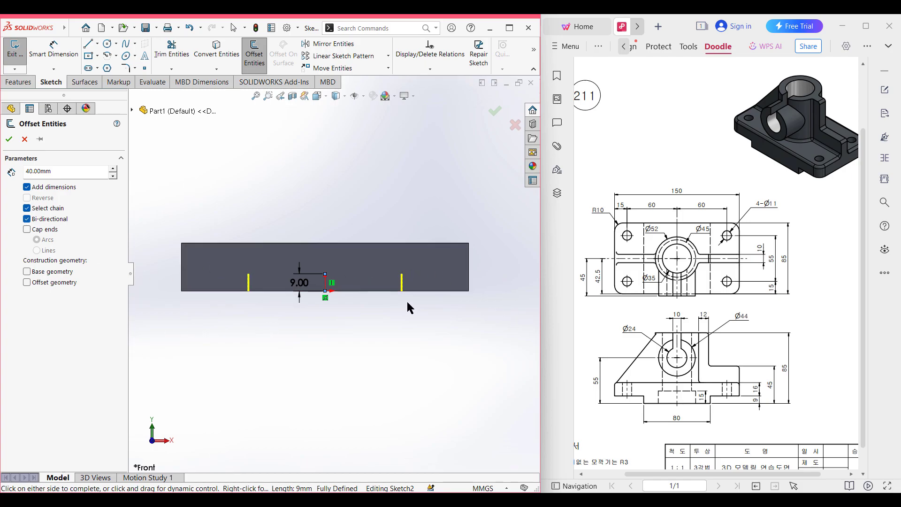
click(9, 140)
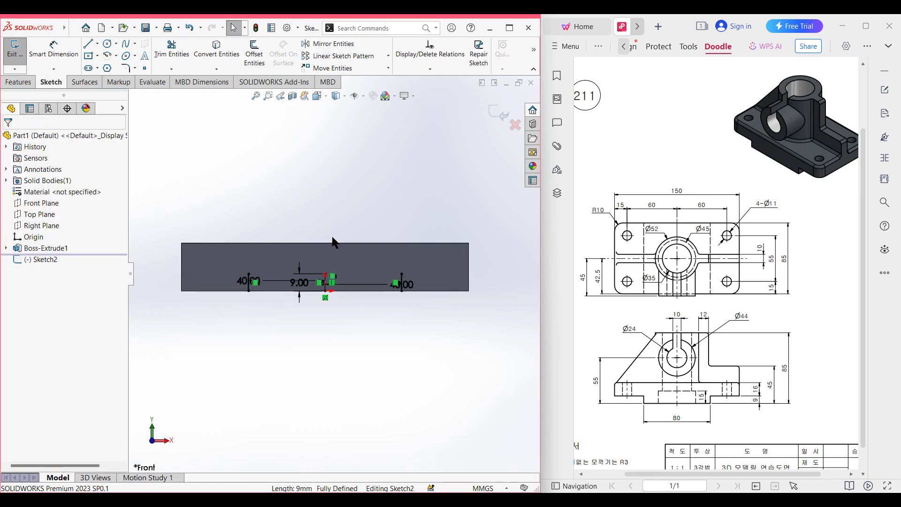
right_click(343, 187)
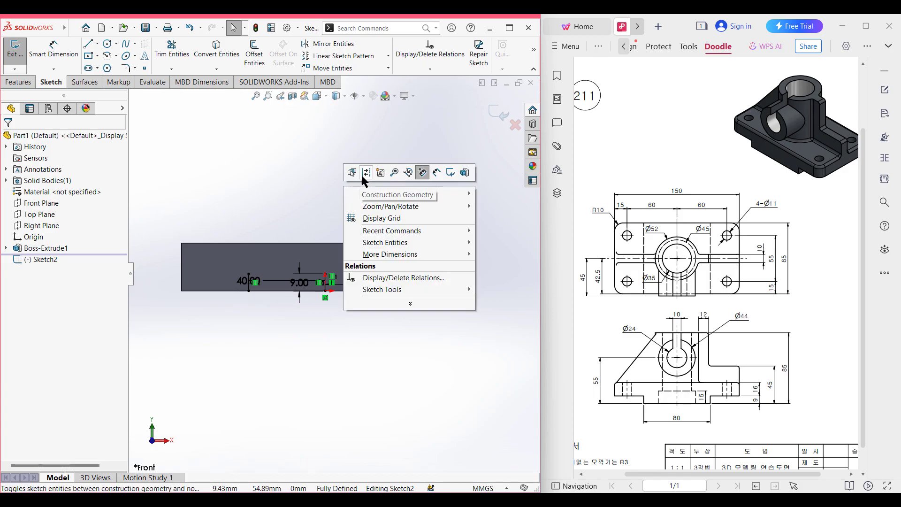
click(366, 173)
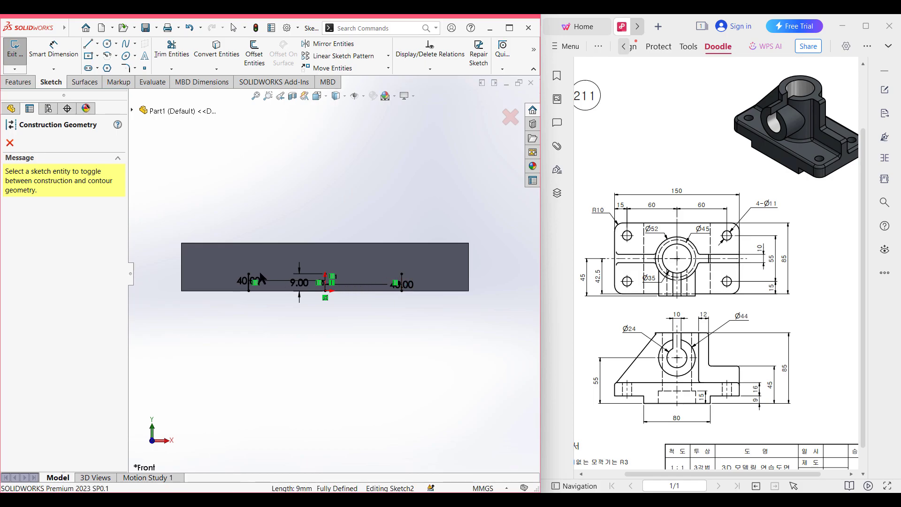
click(10, 143)
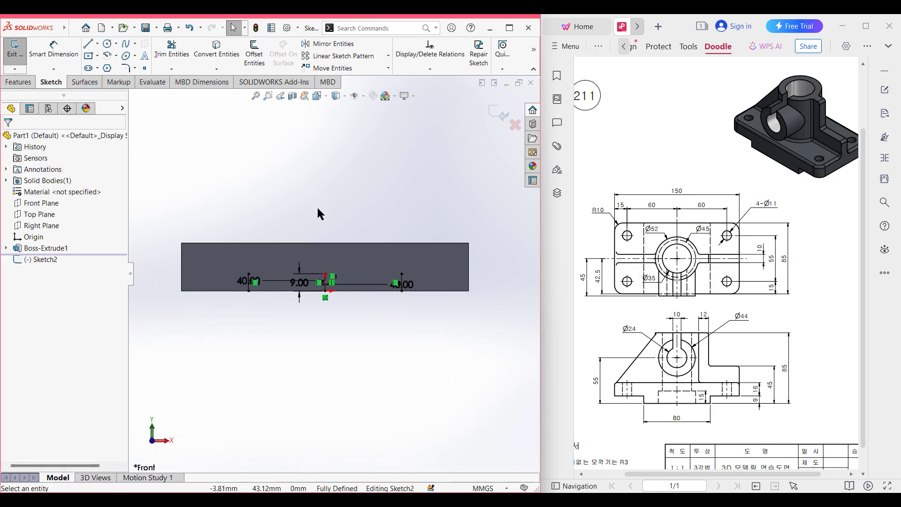
Draw corner rectangles from the upper ends of both offset lines outward past the block's lower corners, the right one about 48 by 19 mm
click(99, 59)
click(104, 66)
click(248, 273)
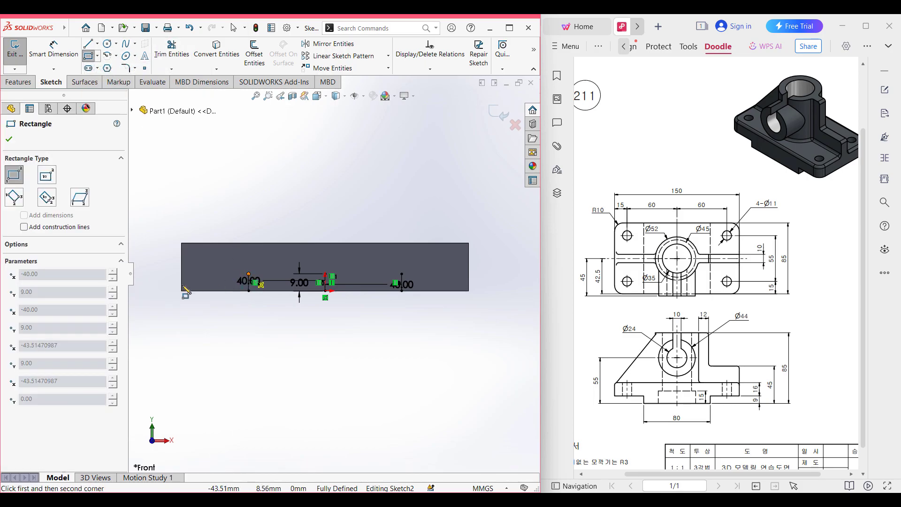
click(154, 302)
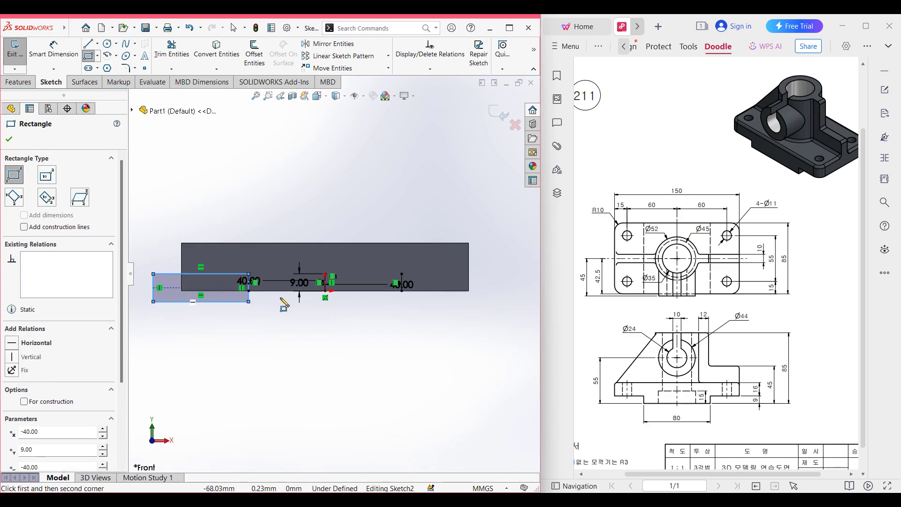
click(401, 274)
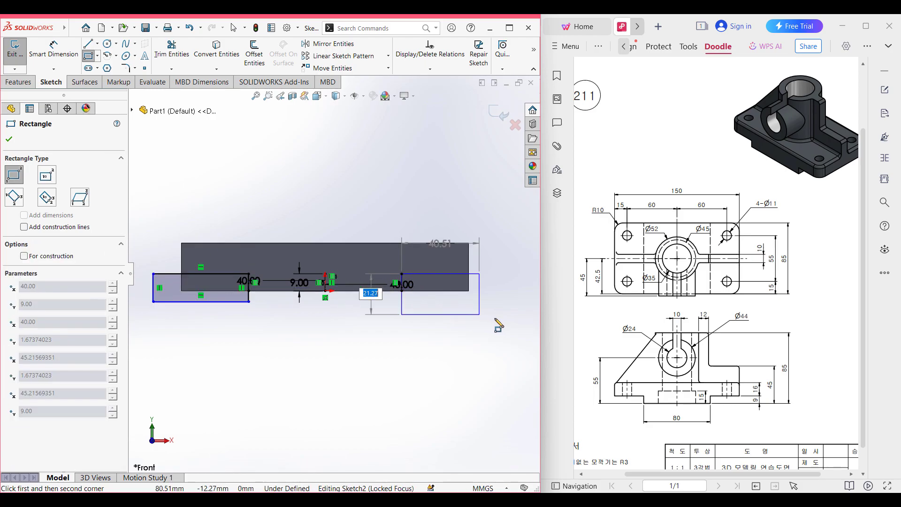
click(494, 310)
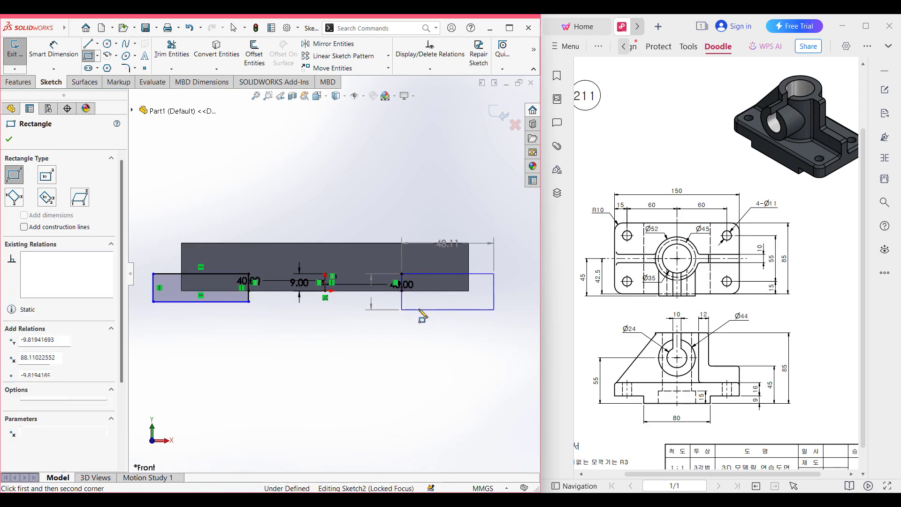
click(9, 139)
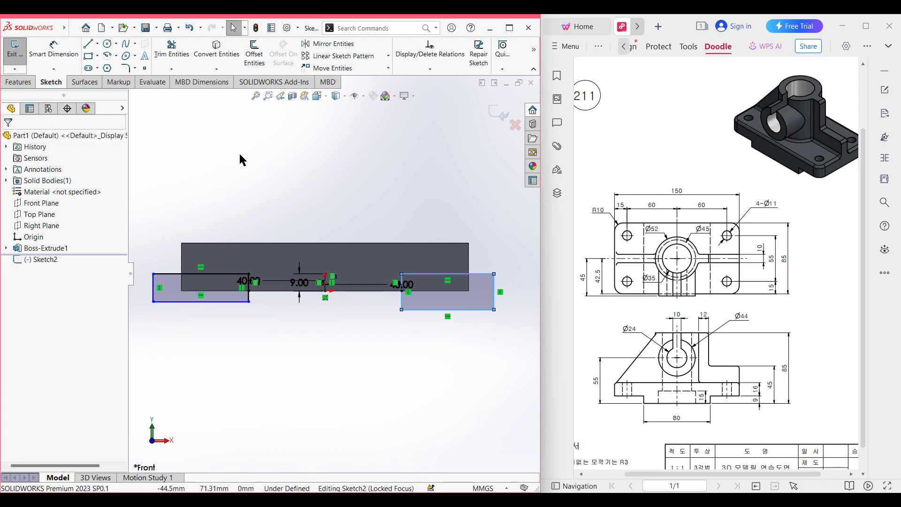
Cut-extrude both rectangles with Through All - Both to form the stepped underside of the block
key(ctrl+7)
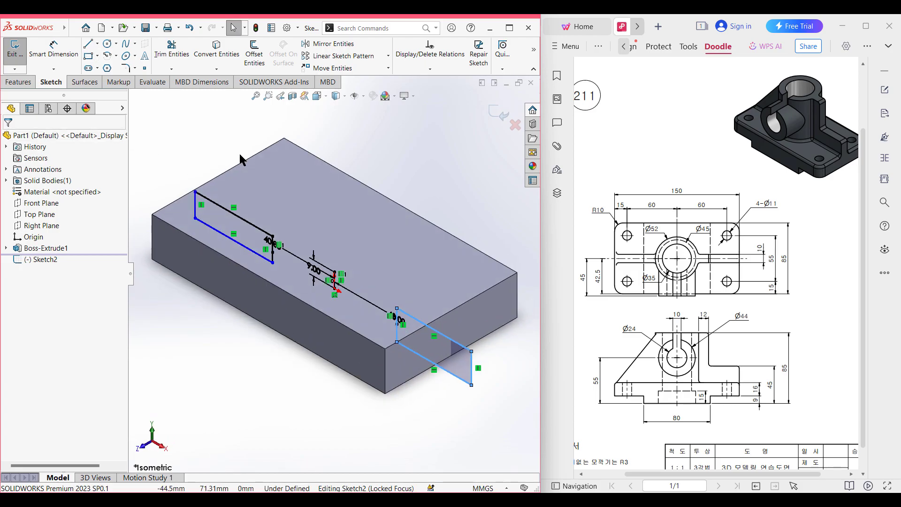
click(18, 83)
click(152, 63)
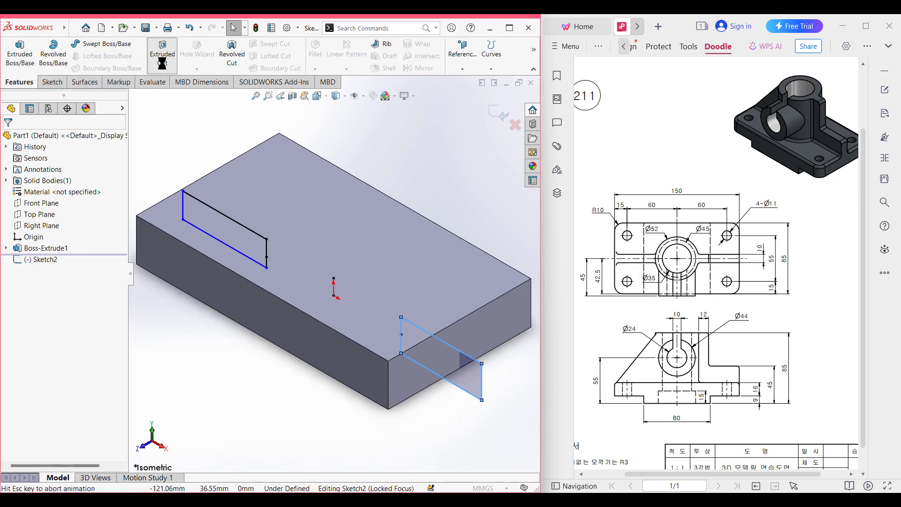
click(89, 204)
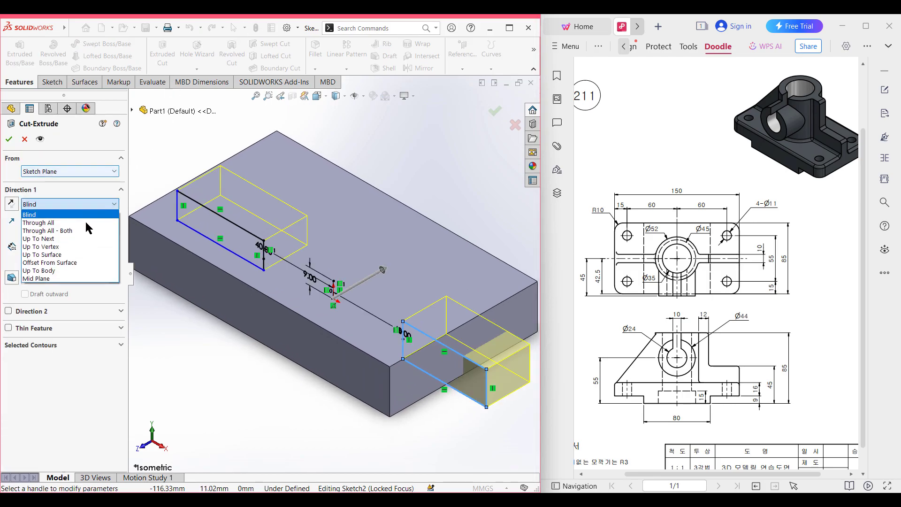
click(47, 228)
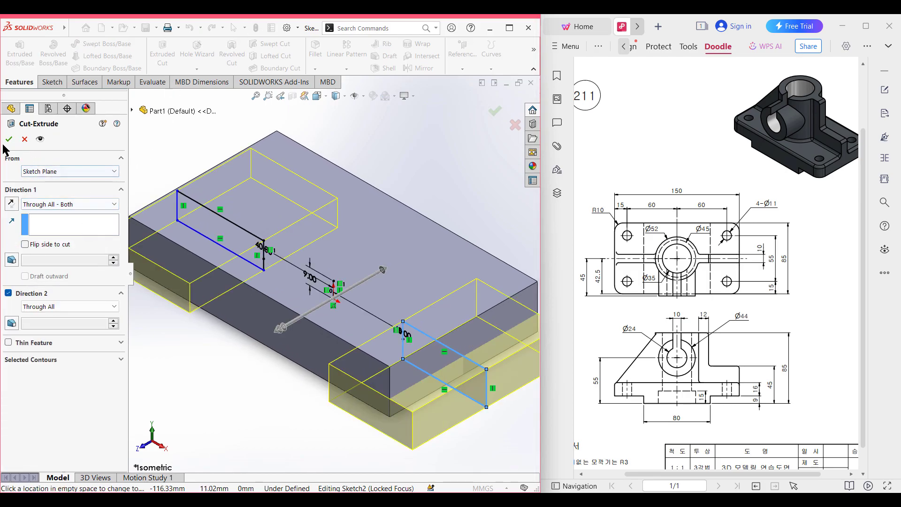
key(Return)
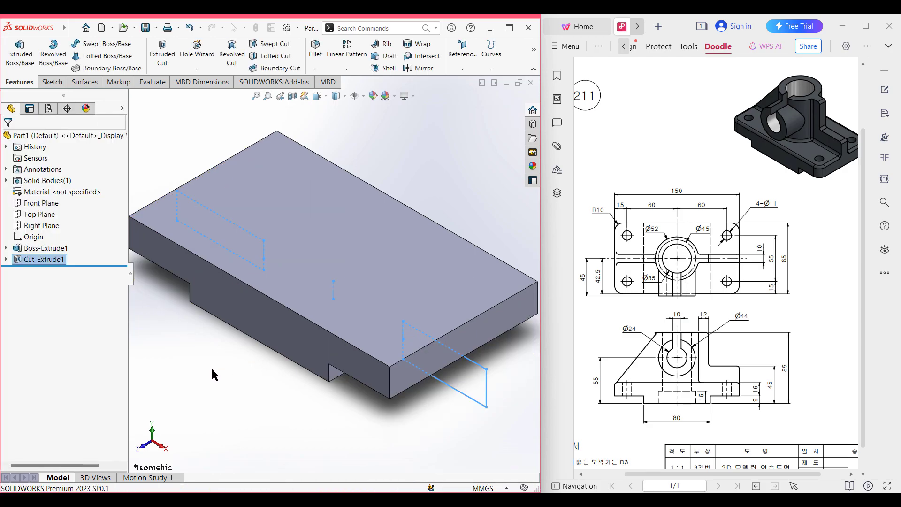
In a new sketch on the block's top face, draw a 52 mm diameter circle centred on the origin
click(298, 252)
right_click(310, 244)
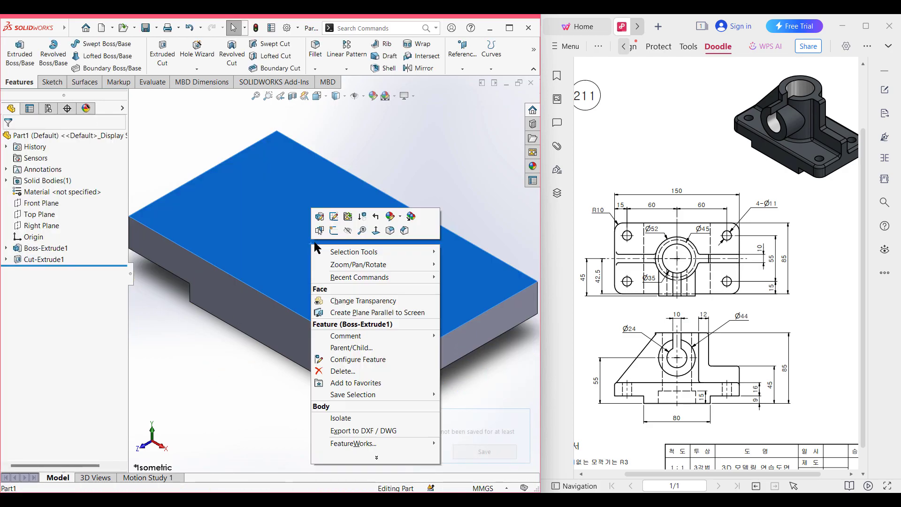
click(334, 231)
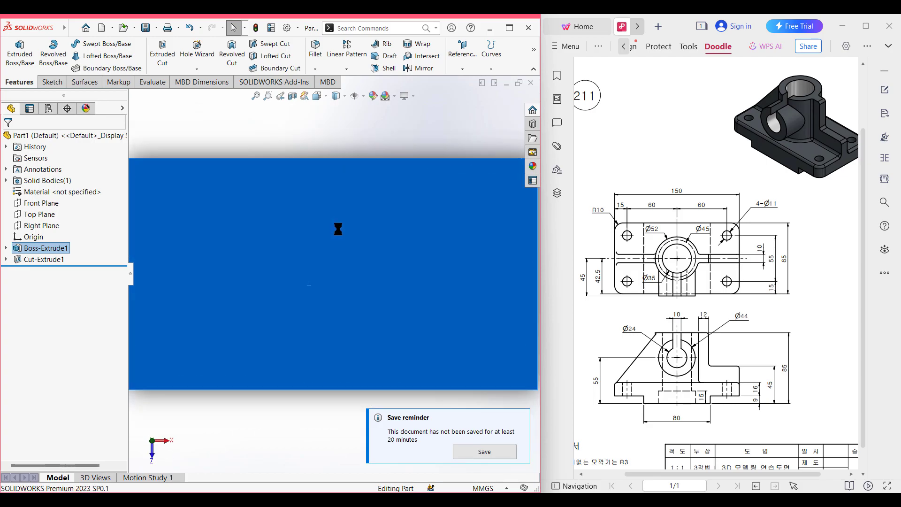
click(334, 151)
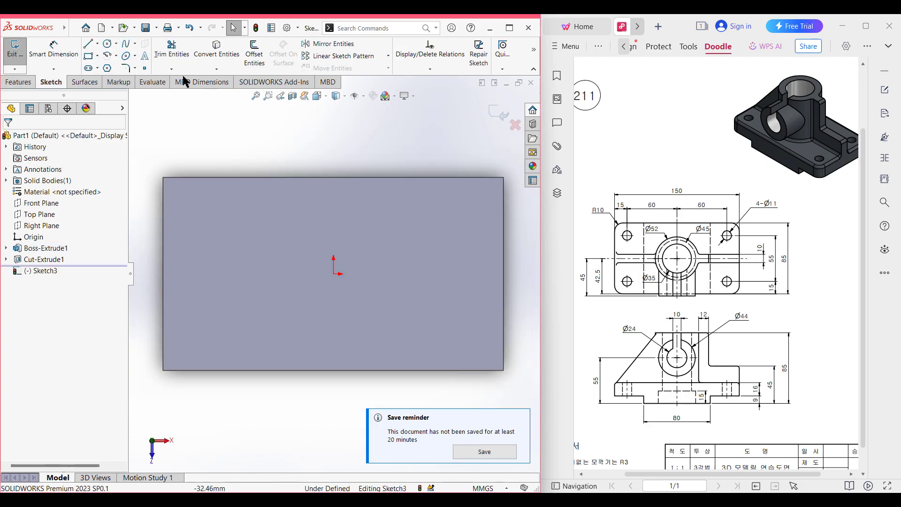
click(108, 44)
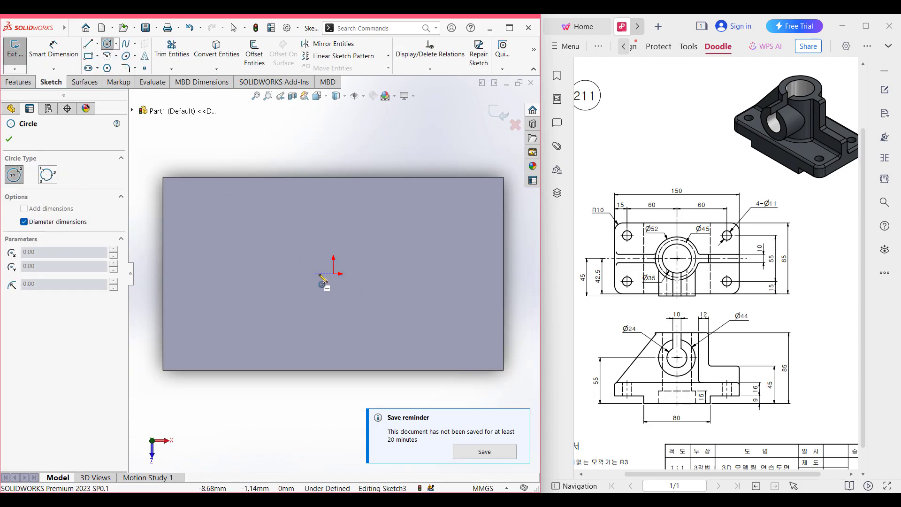
click(333, 273)
text(5)
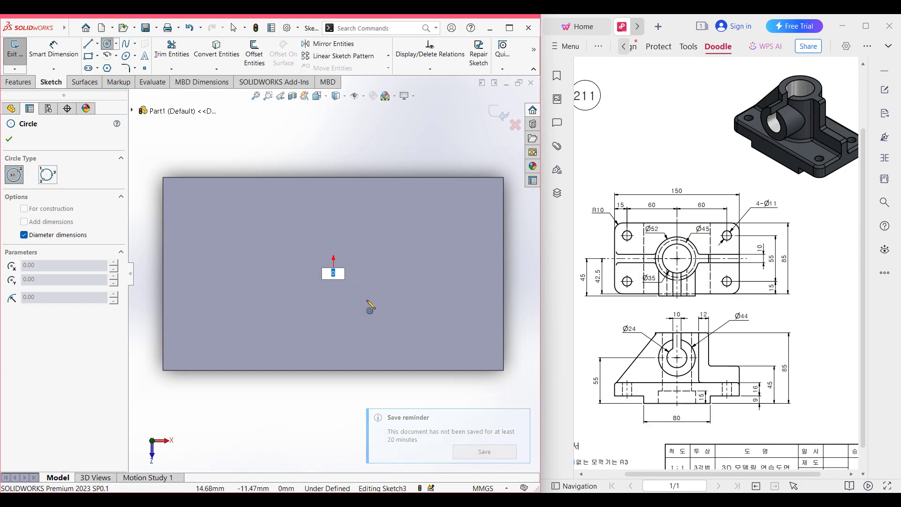
text(2)
key(Return)
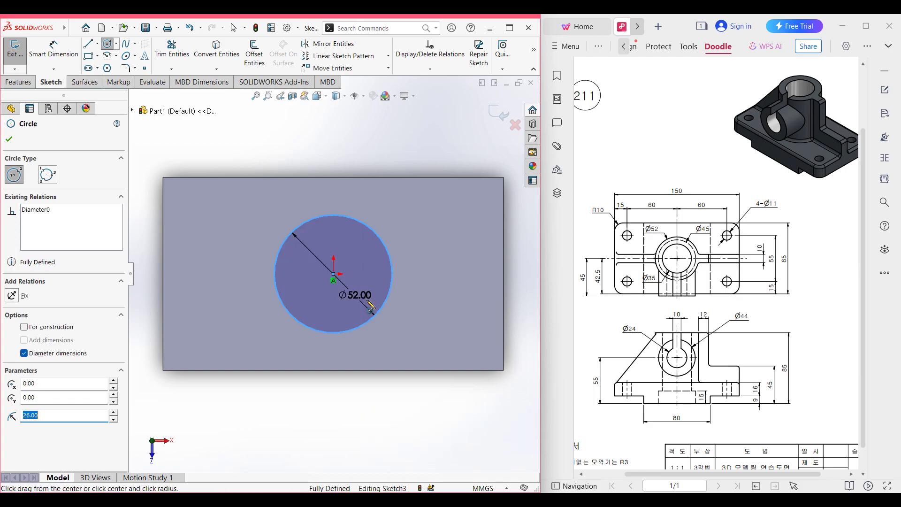
Extrude the 52 mm circle upward as a blind boss with a depth of 85-16-9 (60 mm)
key(ctrl+7)
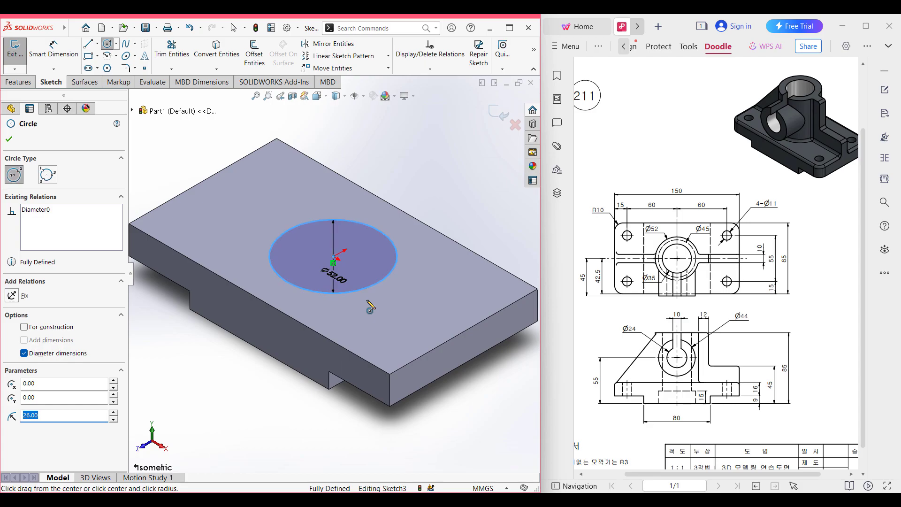
click(21, 84)
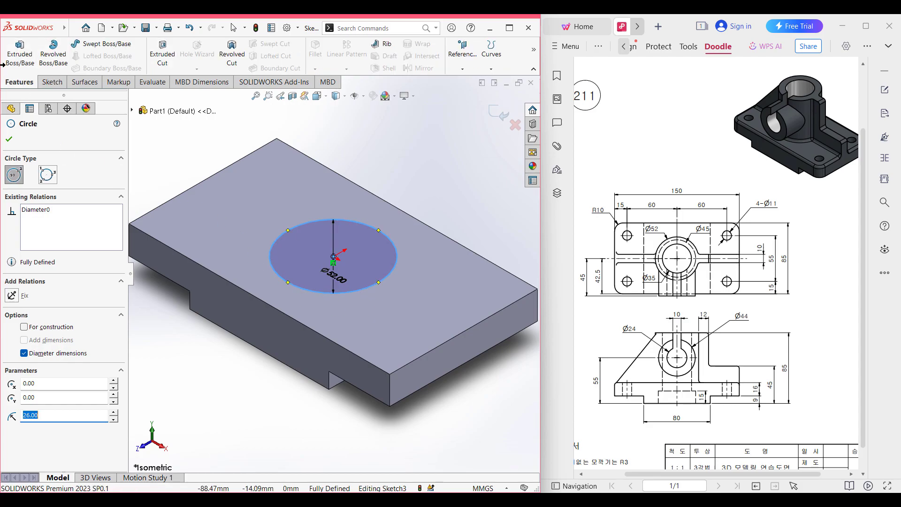
click(20, 54)
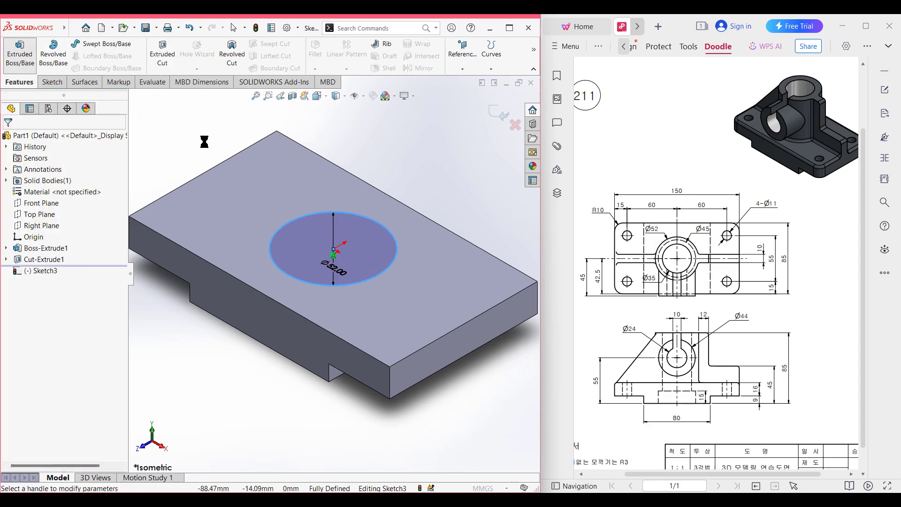
text(85-16-9)
key(Return)
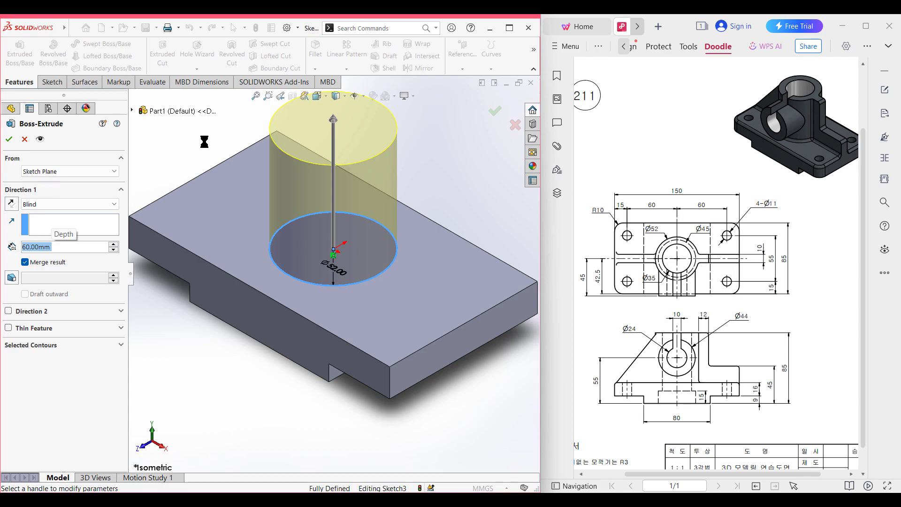
click(9, 139)
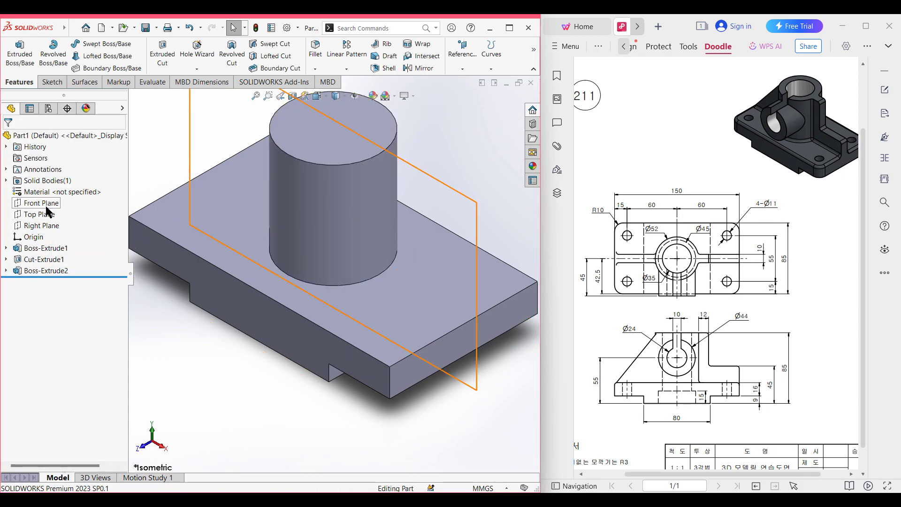
Start a new sketch on the Front Plane
click(49, 204)
right_click(50, 205)
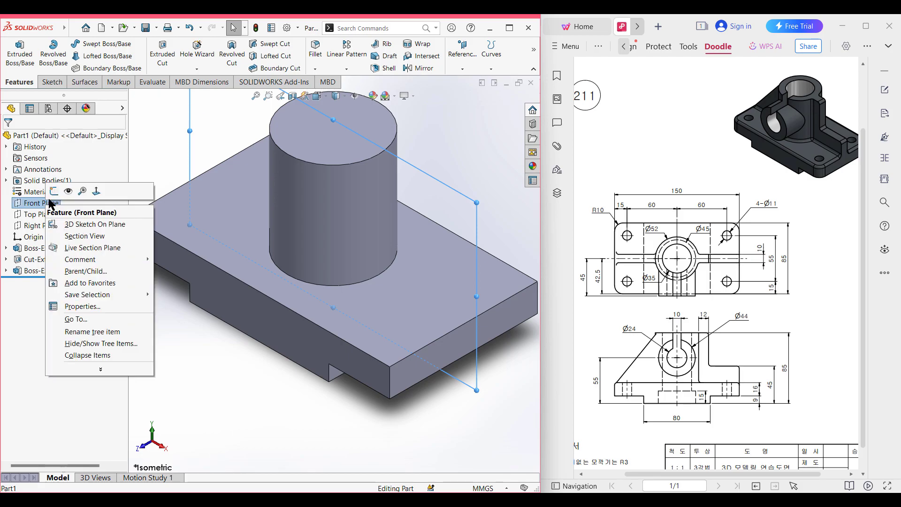
click(54, 191)
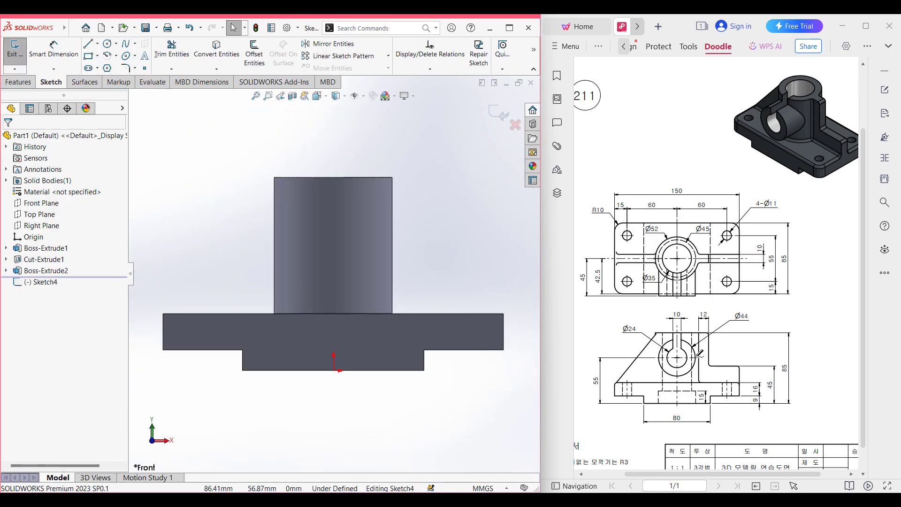
Examine the horizontal boss's diameters, centre height and reach on the reference drawing with temporary pen marks, and clear the marks
mouse_move(700, 348)
mouse_down()
mouse_move(684, 336)
mouse_move(694, 353)
mouse_up()
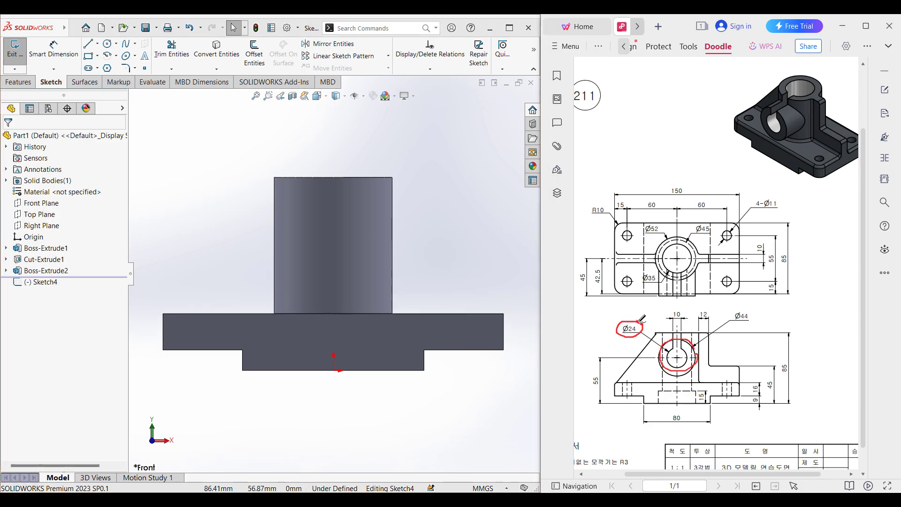
drag(758, 306, 754, 318)
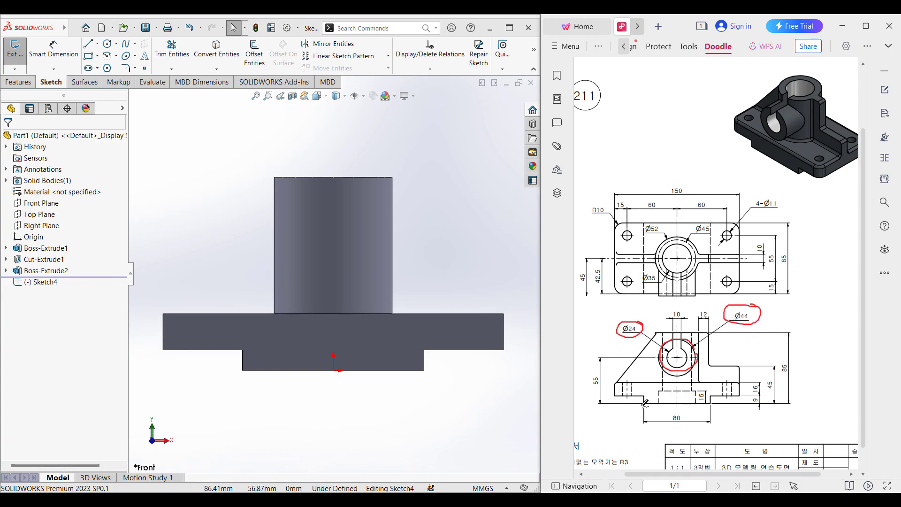
drag(702, 401, 716, 402)
mouse_move(649, 354)
mouse_down()
mouse_move(600, 354)
mouse_move(602, 373)
mouse_up()
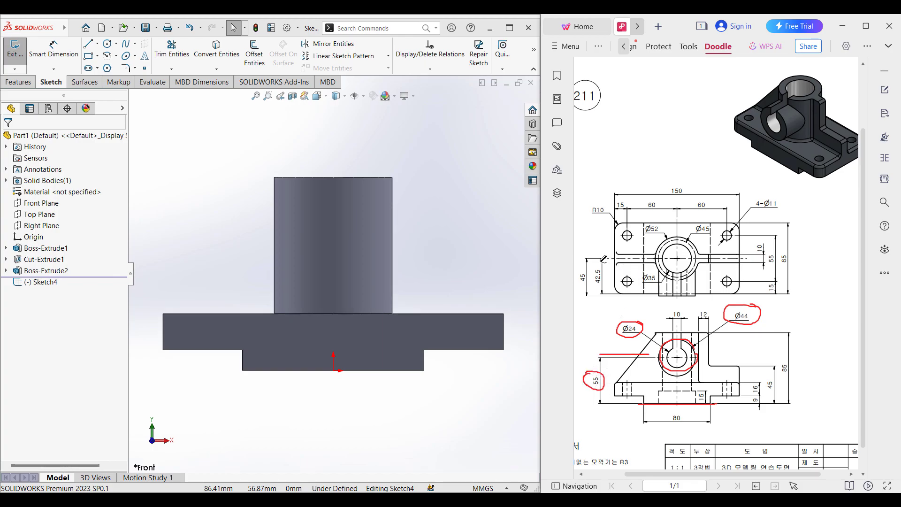
drag(591, 277, 588, 261)
key(ctrl+z)
key(ctrl+z)
key(ctrl+z)
key(ctrl+z)
key(ctrl+z)
key(ctrl+z)
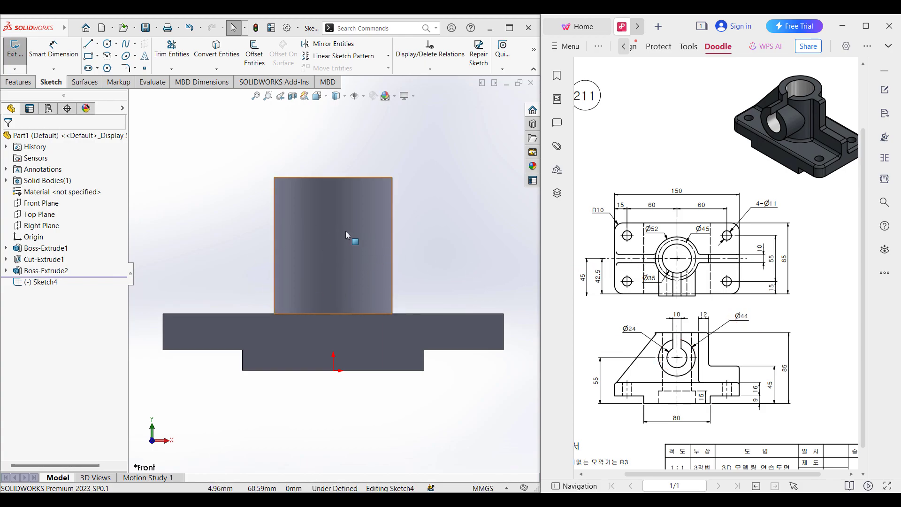
Draw a 44 mm diameter circle centred vertically above the origin, within the upright cylinder's outline
click(108, 43)
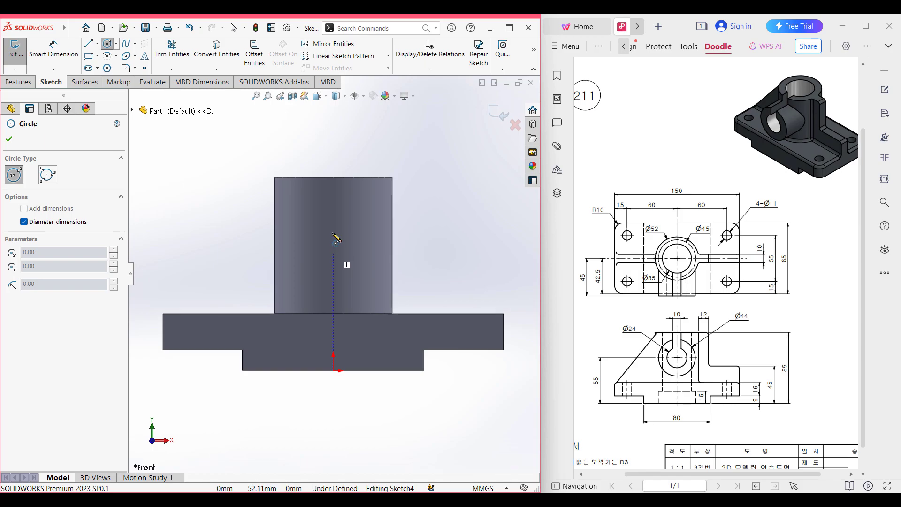
click(334, 236)
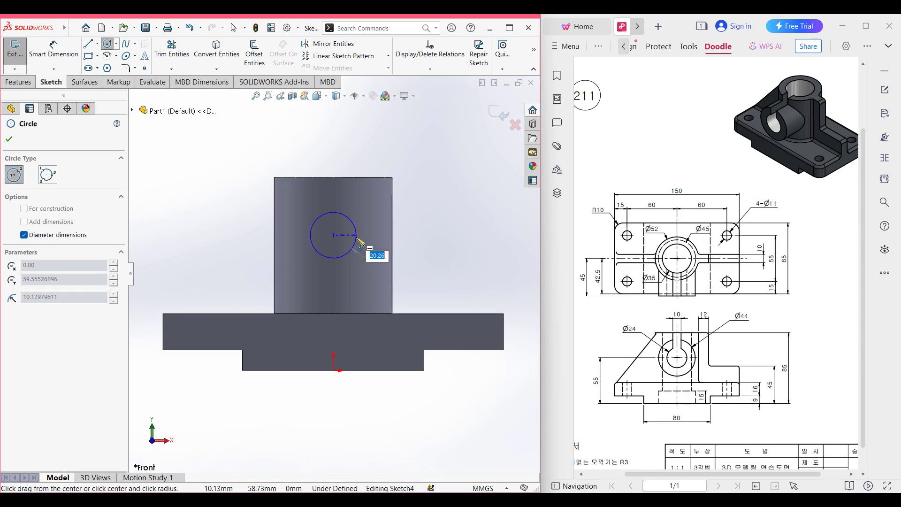
key(Return)
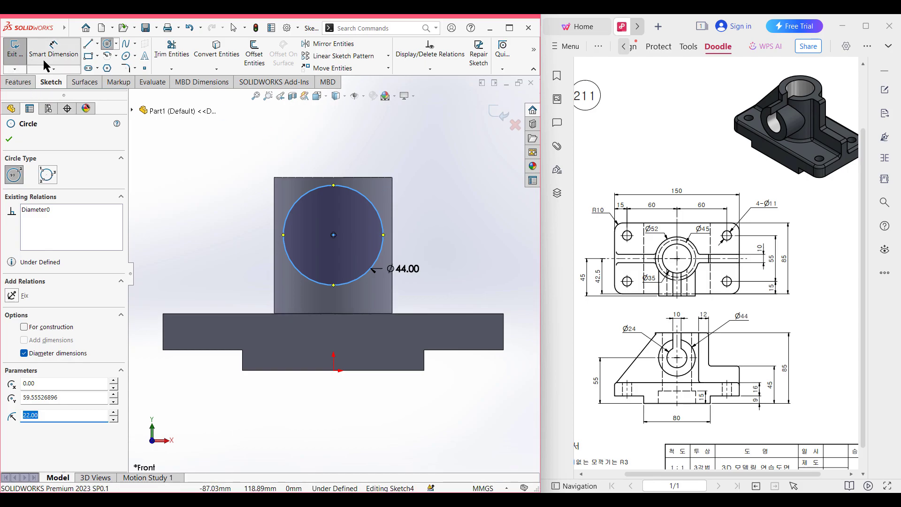
Dimension the circle's centre height above the base's bottom edge as 55 mm
click(52, 49)
click(327, 287)
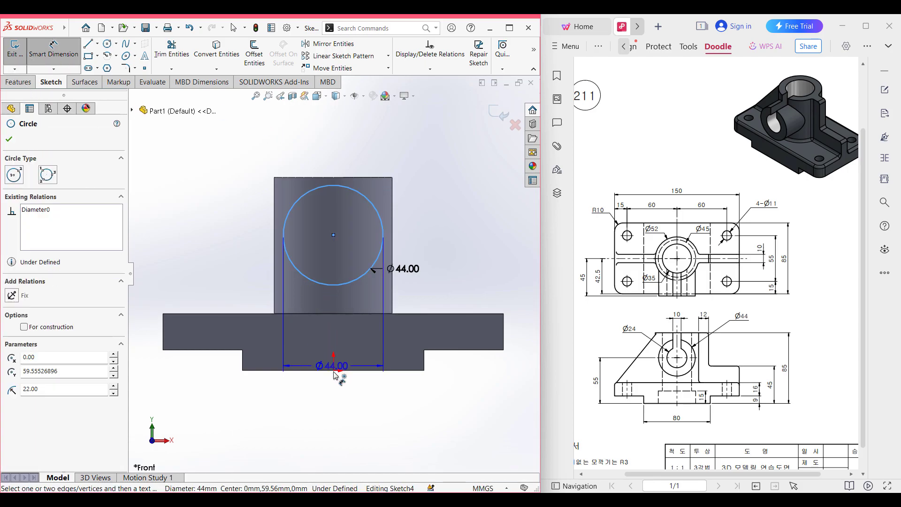
click(329, 370)
click(158, 276)
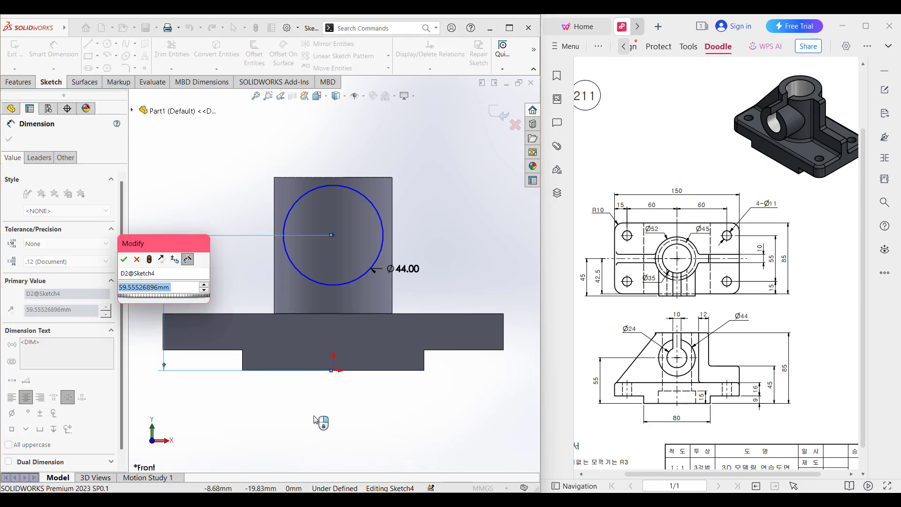
text(55)
key(Return)
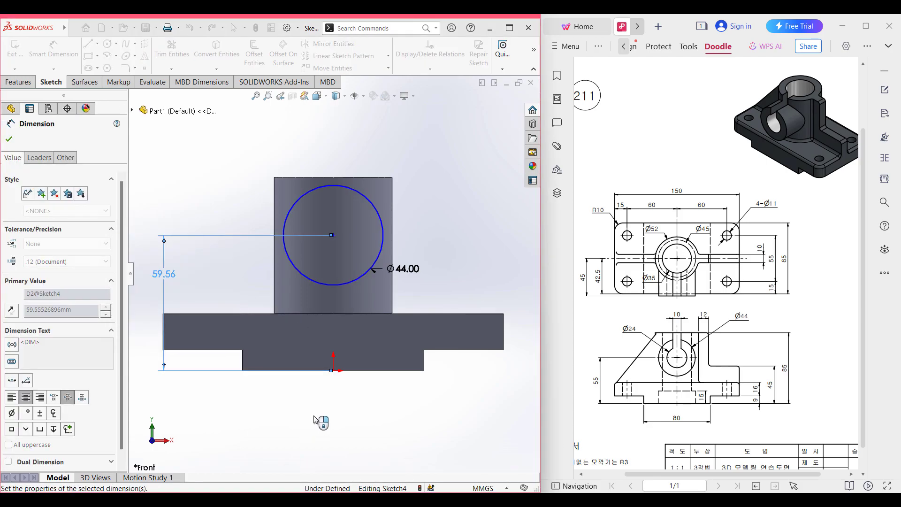
Extrude the 44 mm circle 45 mm forward from the sketch plane as a horizontal boss, merging the result
key(ctrl+7)
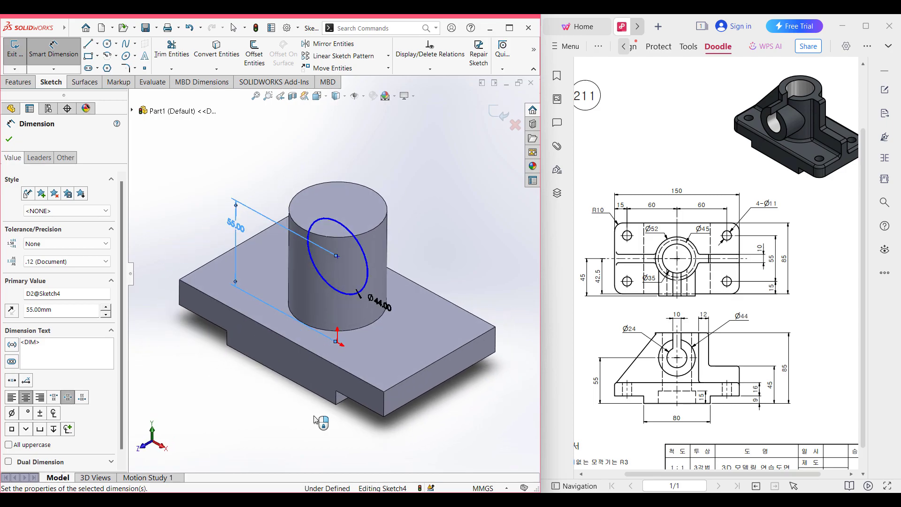
click(20, 81)
click(20, 58)
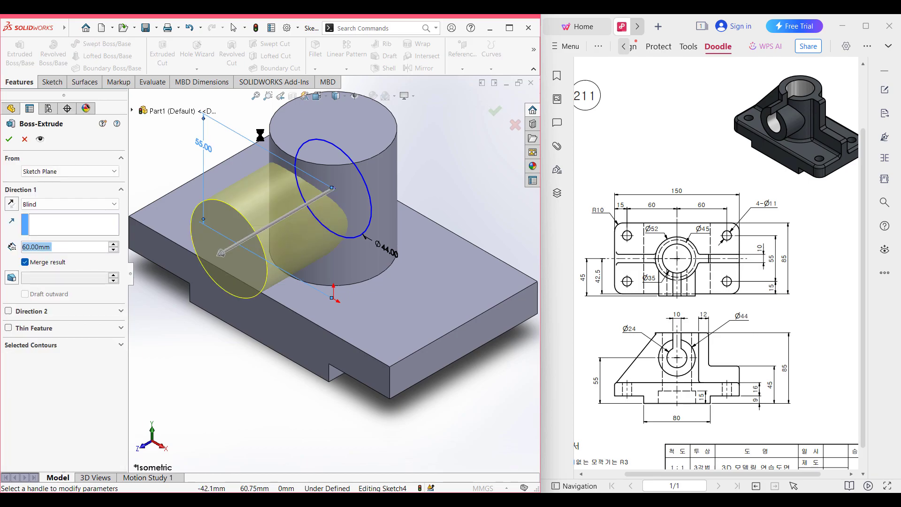
text(45)
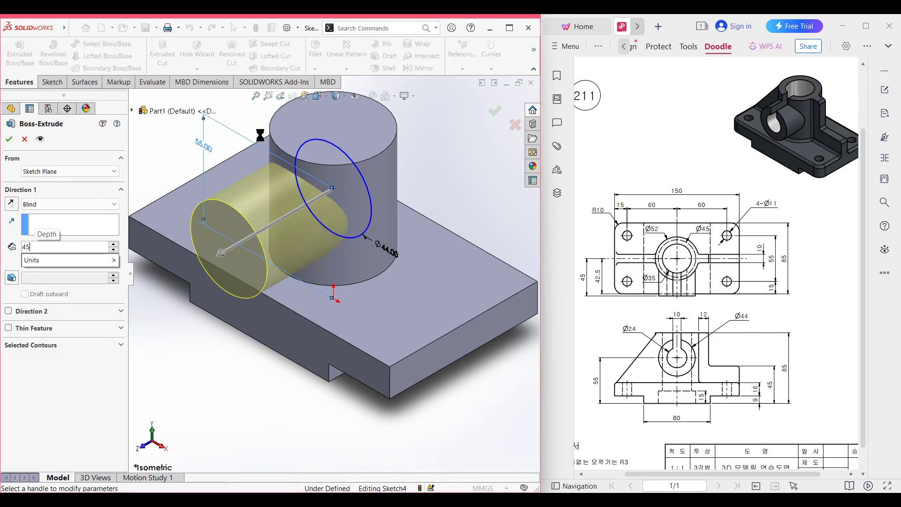
key(Return)
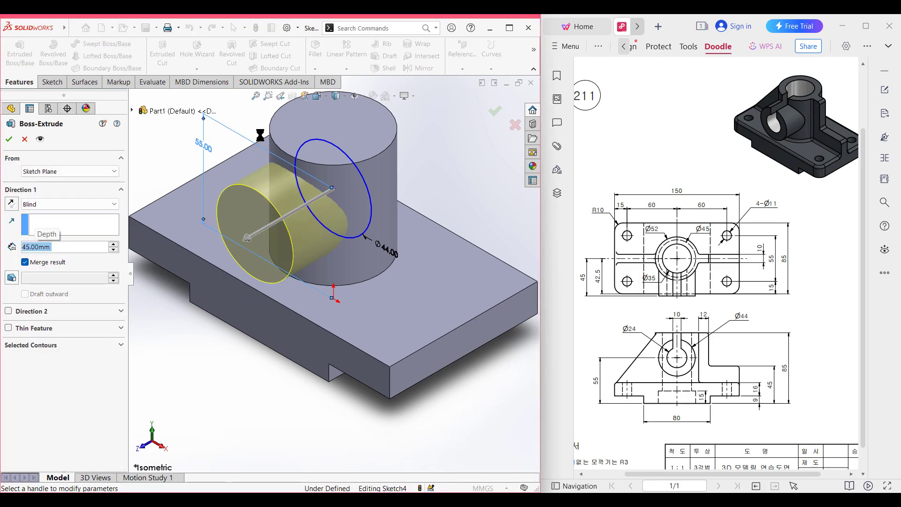
click(9, 139)
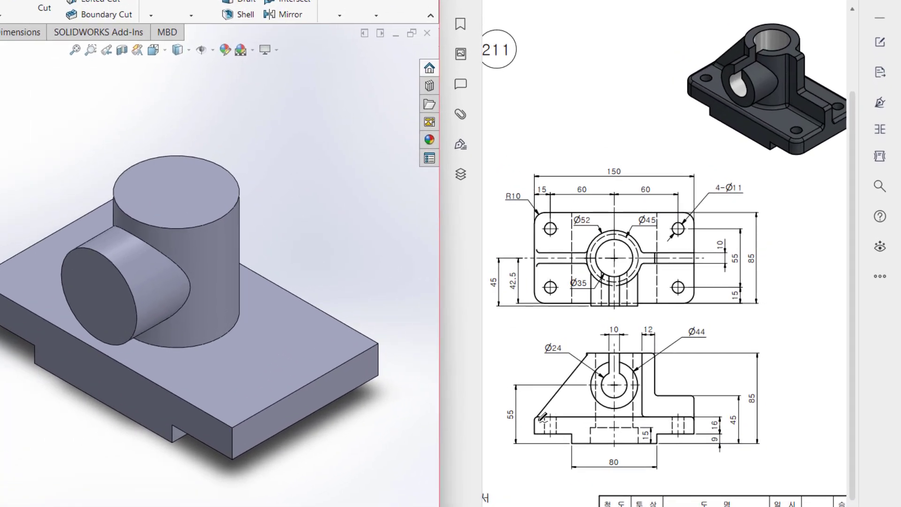
Examine the rib's profile, heights, top offset and thickness on the reference drawing with temporary pen marks, and clear the marks
mouse_move(537, 418)
mouse_down()
mouse_move(586, 353)
mouse_move(637, 352)
mouse_move(656, 353)
mouse_move(660, 385)
mouse_move(695, 396)
mouse_move(695, 416)
mouse_up()
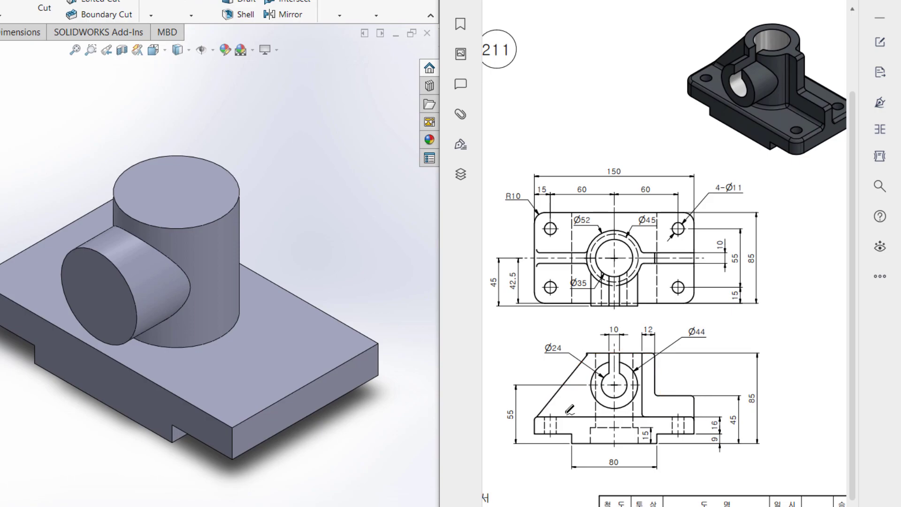
mouse_move(548, 402)
mouse_down()
mouse_move(587, 353)
mouse_move(649, 353)
mouse_up()
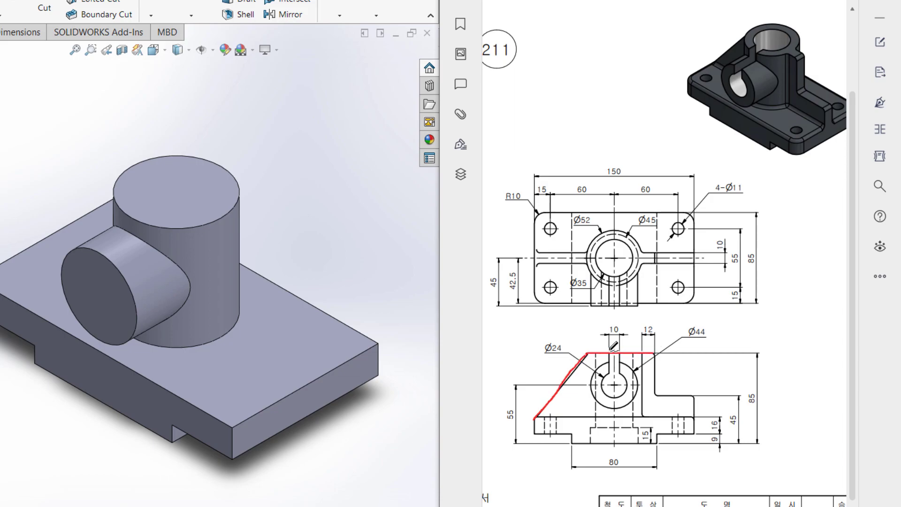
drag(588, 352, 642, 356)
drag(586, 256, 628, 257)
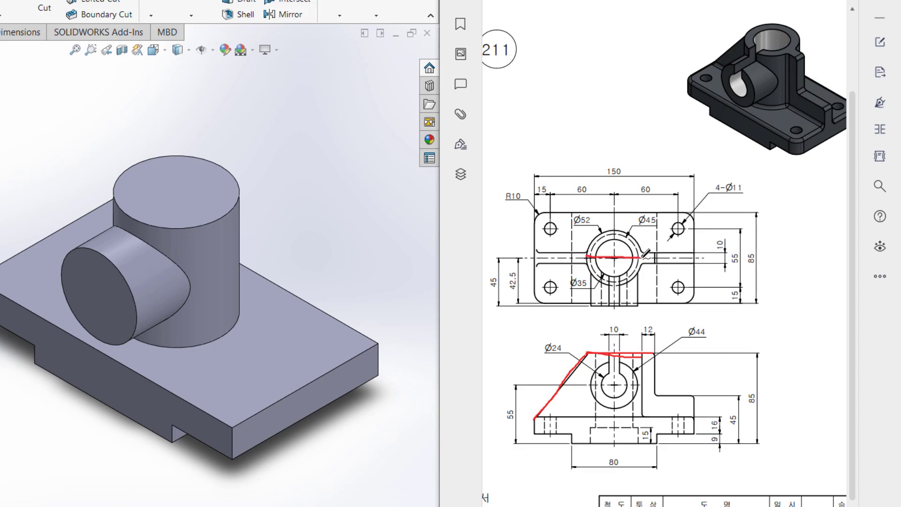
mouse_move(596, 212)
mouse_down()
mouse_move(580, 210)
mouse_move(600, 227)
mouse_up()
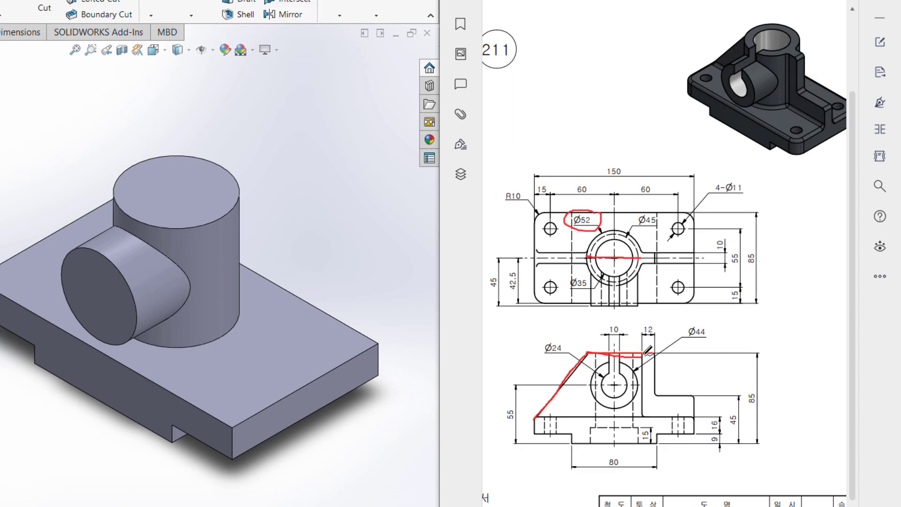
drag(641, 353, 663, 354)
drag(573, 229, 601, 215)
drag(653, 321, 656, 341)
mouse_move(693, 417)
mouse_down()
mouse_move(693, 393)
mouse_move(742, 425)
mouse_move(733, 412)
mouse_move(708, 429)
mouse_move(726, 436)
mouse_move(718, 452)
mouse_move(706, 433)
mouse_up()
drag(693, 396, 662, 395)
drag(652, 355, 652, 397)
drag(536, 416, 694, 415)
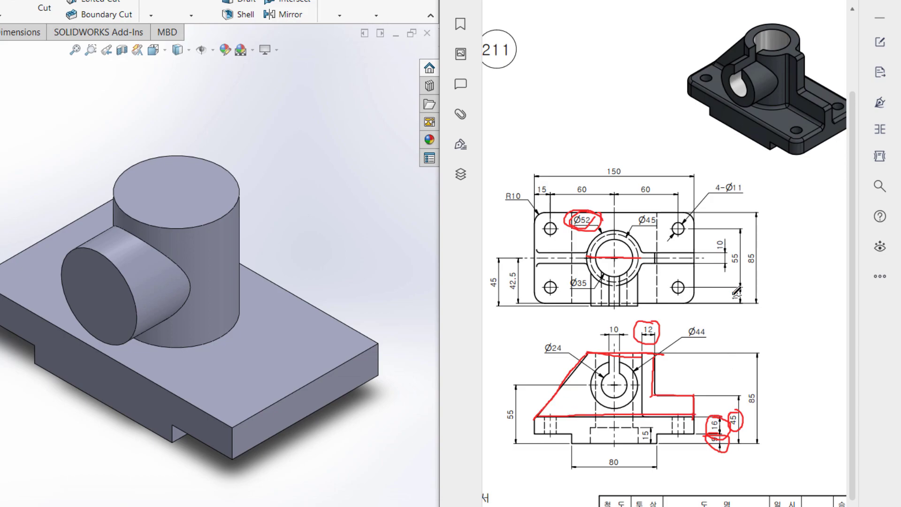
mouse_move(724, 236)
mouse_down()
mouse_move(709, 246)
mouse_move(724, 241)
mouse_up()
key(ctrl+z)
key(ctrl+z)
key(ctrl+z)
key(ctrl+z)
key(ctrl+z)
key(ctrl+z)
key(ctrl+z)
key(ctrl+z)
key(ctrl+z)
key(ctrl+z)
key(ctrl+z)
key(ctrl+z)
key(ctrl+z)
key(ctrl+z)
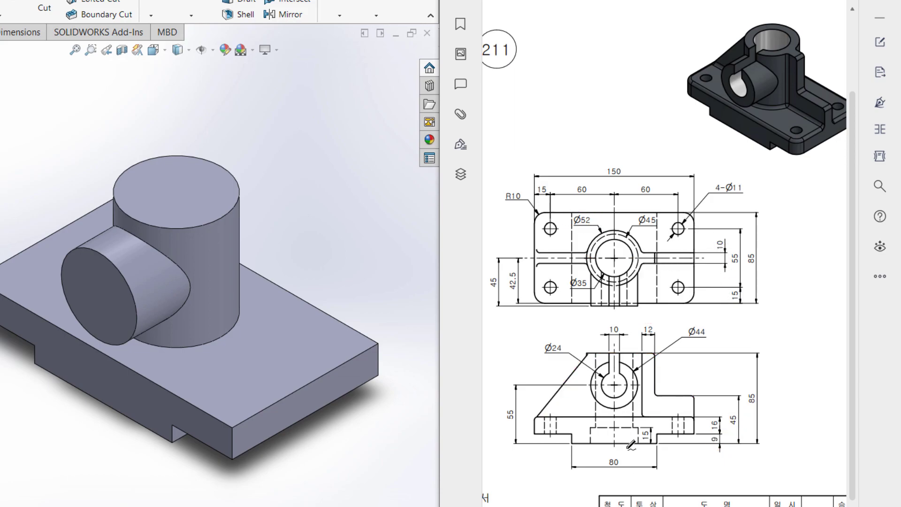
Examine the counterbore's diameter and depth at the base's underside on the drawing with temporary pen marks, and clear the marks
mouse_move(636, 428)
mouse_down()
mouse_move(590, 430)
mouse_move(610, 442)
mouse_move(639, 437)
mouse_move(634, 423)
mouse_up()
mouse_move(628, 236)
mouse_down()
mouse_move(605, 233)
mouse_move(593, 245)
mouse_move(596, 269)
mouse_move(620, 278)
mouse_move(638, 267)
mouse_move(637, 237)
mouse_move(624, 232)
mouse_move(659, 229)
mouse_move(656, 214)
mouse_up()
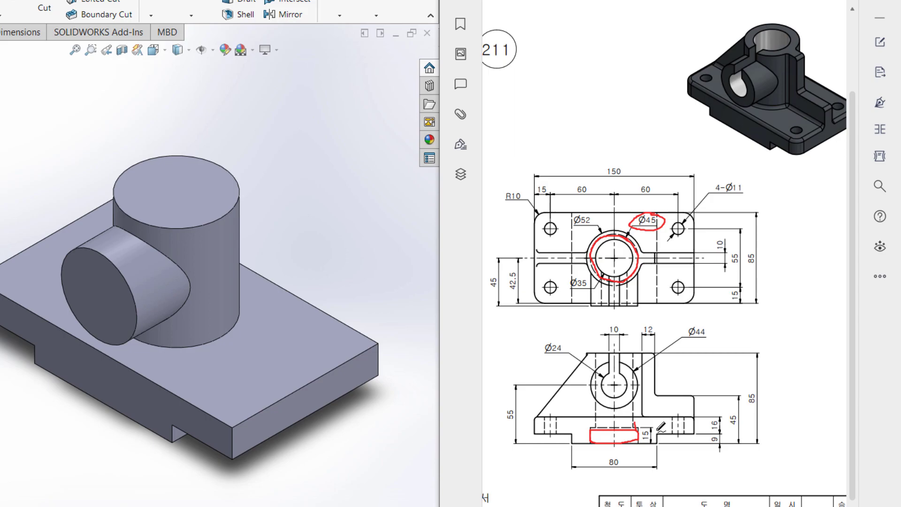
mouse_move(635, 425)
mouse_down()
mouse_move(639, 446)
mouse_move(656, 422)
mouse_move(600, 402)
mouse_move(603, 355)
mouse_move(636, 351)
mouse_move(643, 405)
mouse_up()
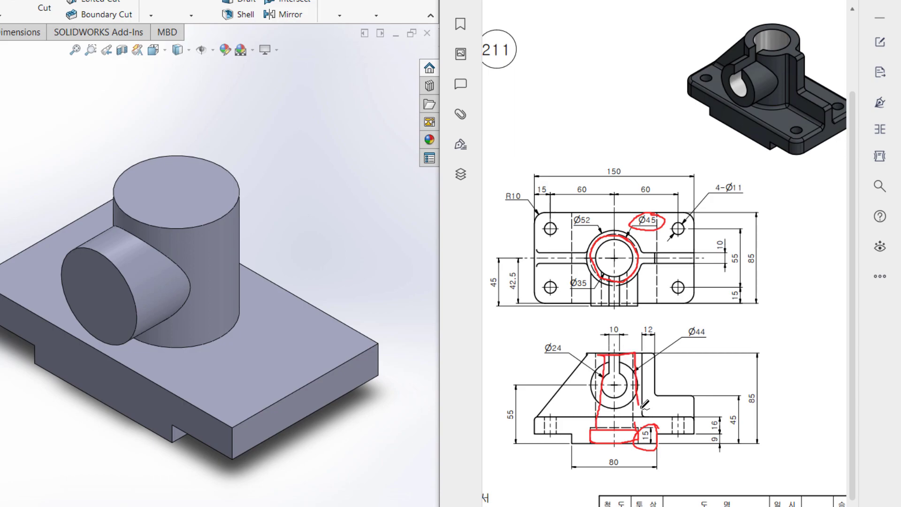
key(ctrl+z)
key(ctrl+z)
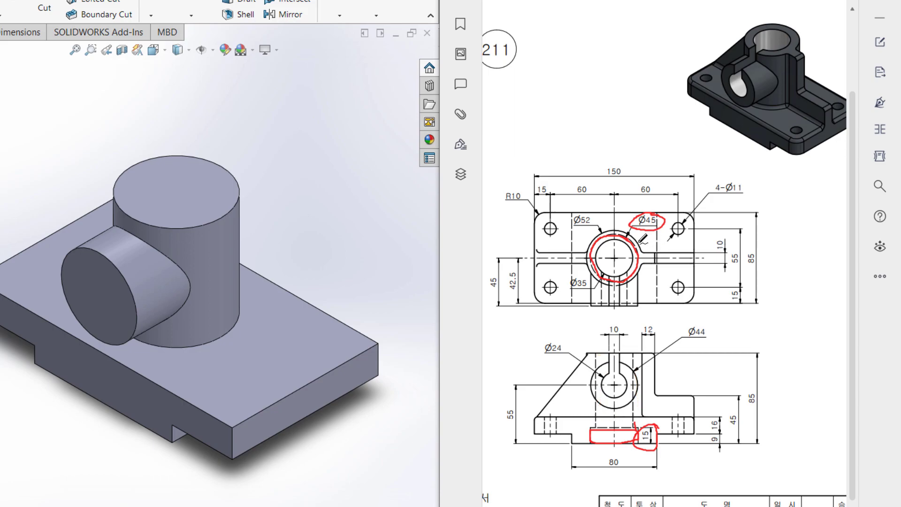
key(ctrl+z)
key(ctrl+z)
key(ctrl+z)
key(ctrl+z)
Examine the upright cylinder's through-bore diameter on the drawing's top view with temporary pen marks, and clear the marks
mouse_move(616, 237)
mouse_down()
mouse_move(598, 258)
mouse_move(632, 268)
mouse_move(630, 242)
mouse_move(619, 240)
mouse_up()
mouse_move(593, 274)
mouse_down()
mouse_move(571, 277)
mouse_move(592, 277)
mouse_up()
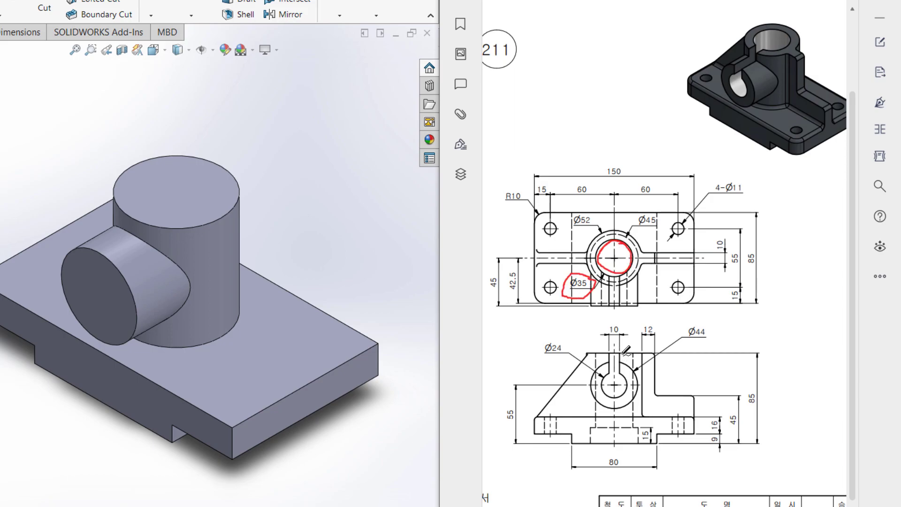
key(ctrl+z)
key(ctrl+z)
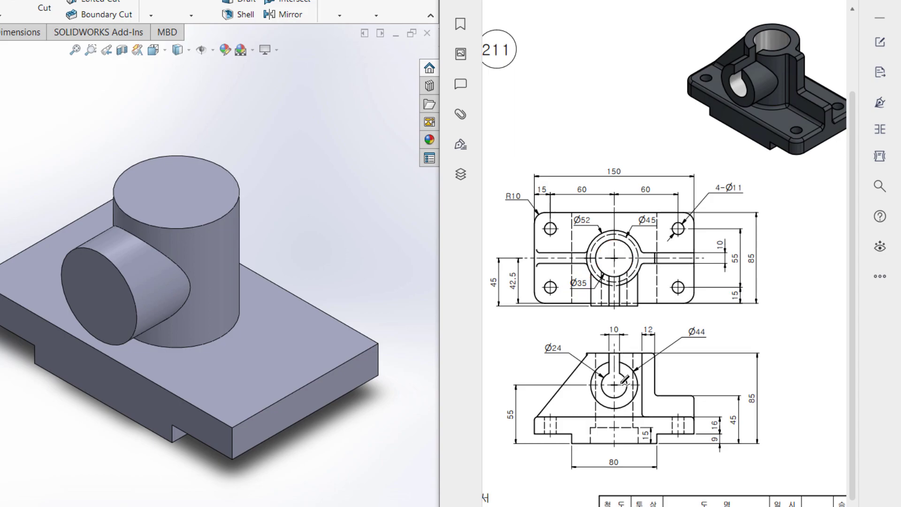
Examine the horizontal boss's bore diameter on the drawing's front view with temporary pen marks, and clear the marks
mouse_move(623, 374)
mouse_down()
mouse_move(627, 394)
mouse_move(602, 390)
mouse_move(611, 373)
mouse_move(624, 372)
mouse_up()
mouse_move(569, 338)
mouse_down()
mouse_move(553, 356)
mouse_move(568, 330)
mouse_up()
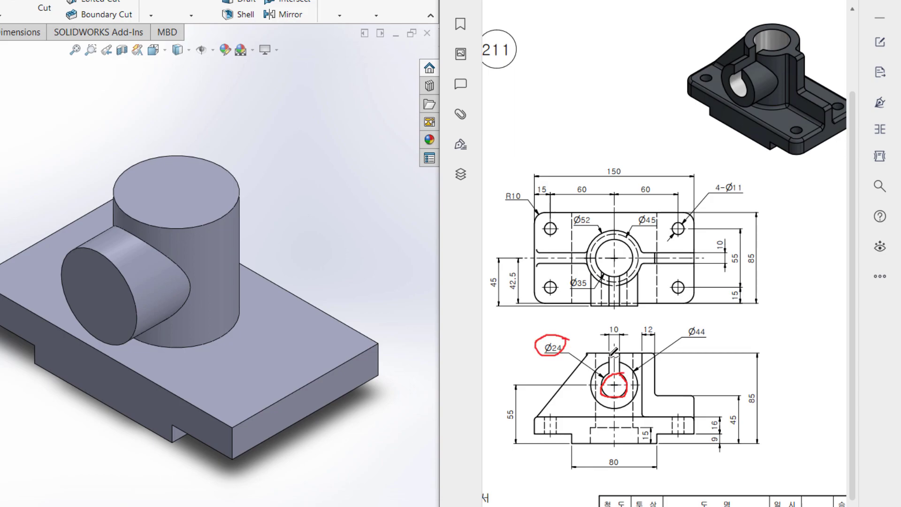
mouse_move(609, 363)
mouse_down()
mouse_move(624, 373)
mouse_move(621, 351)
mouse_move(607, 347)
mouse_up()
key(ctrl+z)
key(ctrl+z)
key(ctrl+z)
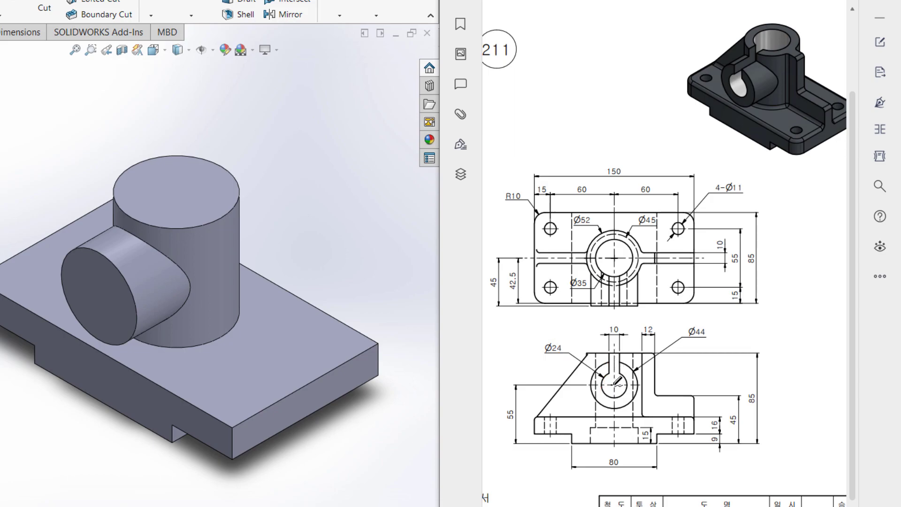
Examine the width and extent of the slot above the horizontal bore on the drawing with temporary pen marks, and clear the marks
mouse_move(615, 371)
mouse_down()
mouse_move(614, 353)
mouse_move(608, 374)
mouse_move(618, 373)
mouse_up()
mouse_move(618, 322)
mouse_down()
mouse_move(622, 339)
mouse_move(632, 334)
mouse_up()
mouse_move(614, 370)
mouse_down()
mouse_move(609, 397)
mouse_move(620, 370)
mouse_up()
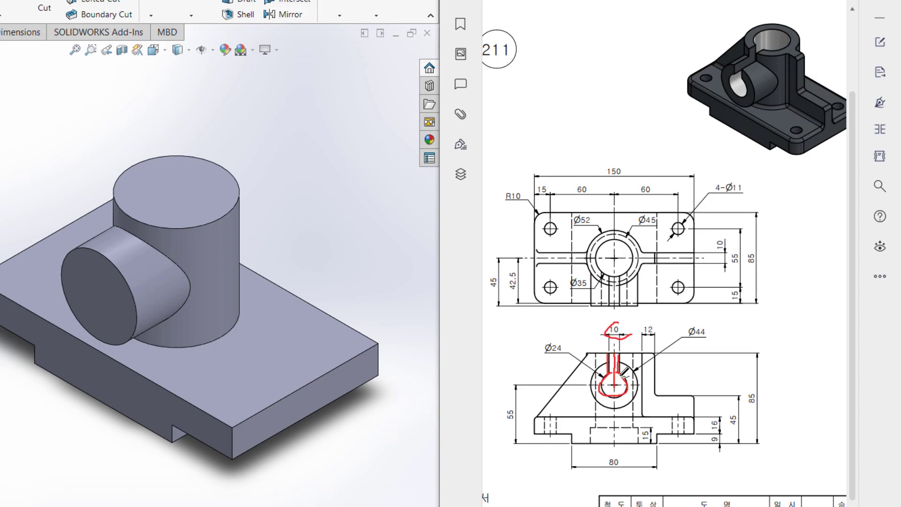
mouse_move(611, 303)
mouse_down()
mouse_move(613, 257)
mouse_move(624, 273)
mouse_up()
key(ctrl+z)
key(ctrl+z)
key(ctrl+z)
key(ctrl+z)
key(ctrl+z)
key(ctrl+z)
key(ctrl+z)
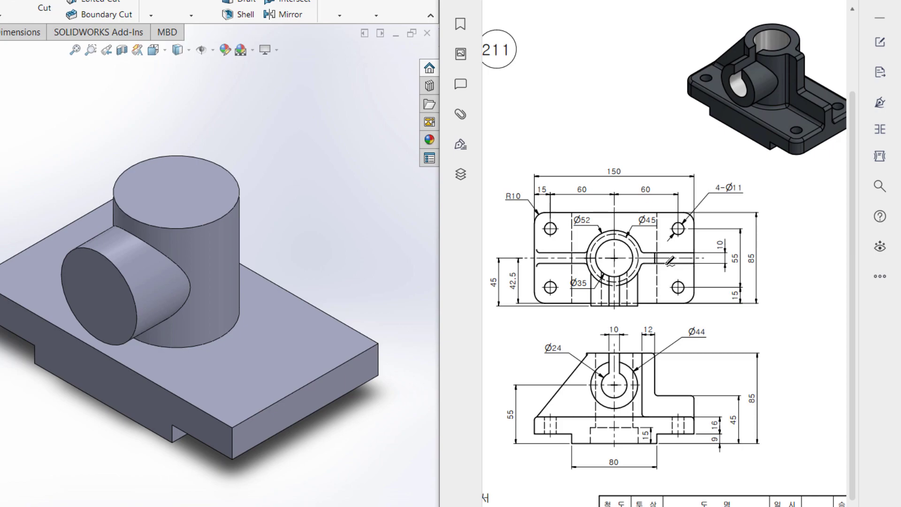
Examine the four base holes' diameter, edge distances and symmetry on the drawing with temporary pen marks, and clear the marks
drag(554, 223, 557, 230)
mouse_move(686, 227)
mouse_down()
mouse_move(665, 231)
mouse_move(684, 224)
mouse_up()
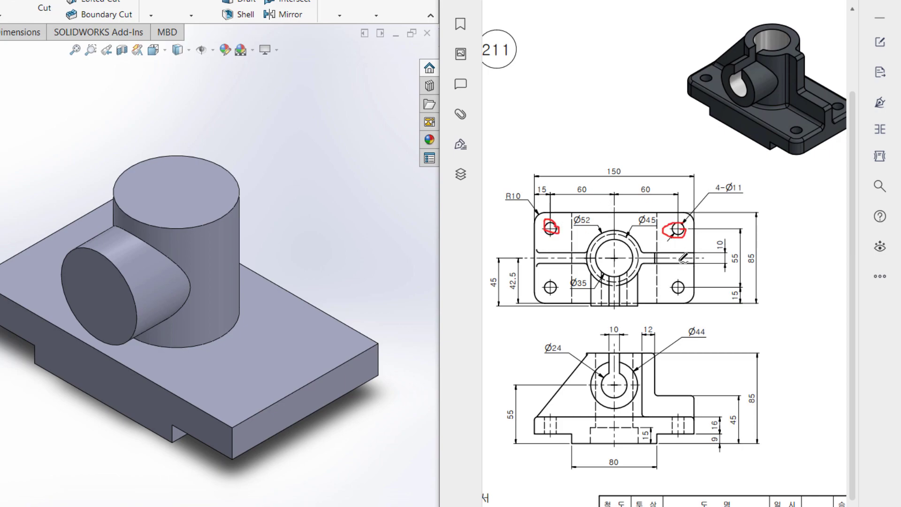
drag(676, 281, 673, 278)
mouse_move(558, 281)
mouse_down()
mouse_move(543, 287)
mouse_move(553, 276)
mouse_up()
key(ctrl+z)
key(ctrl+z)
key(ctrl+z)
key(ctrl+z)
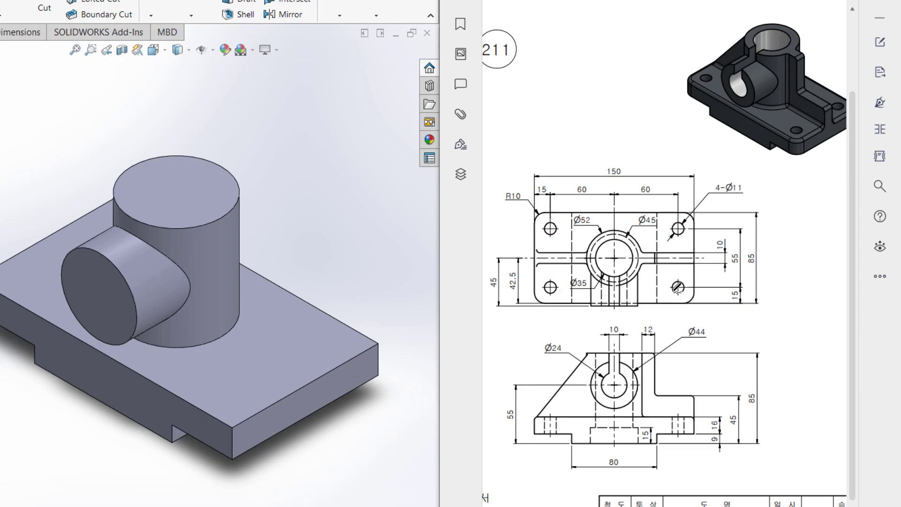
mouse_move(683, 283)
mouse_down()
mouse_move(672, 287)
mouse_move(686, 294)
mouse_move(682, 281)
mouse_up()
mouse_move(746, 171)
mouse_down()
mouse_move(734, 200)
mouse_move(745, 171)
mouse_up()
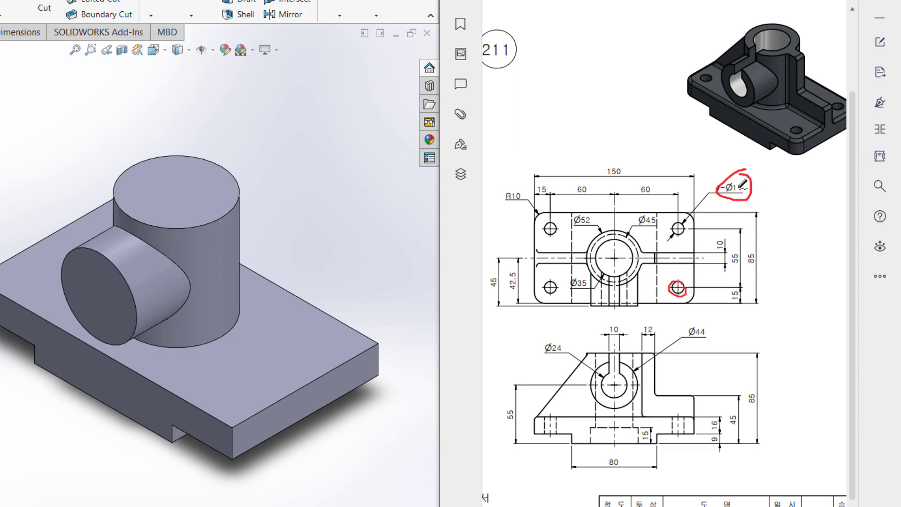
mouse_move(740, 287)
mouse_down()
mouse_move(744, 298)
mouse_move(737, 287)
mouse_up()
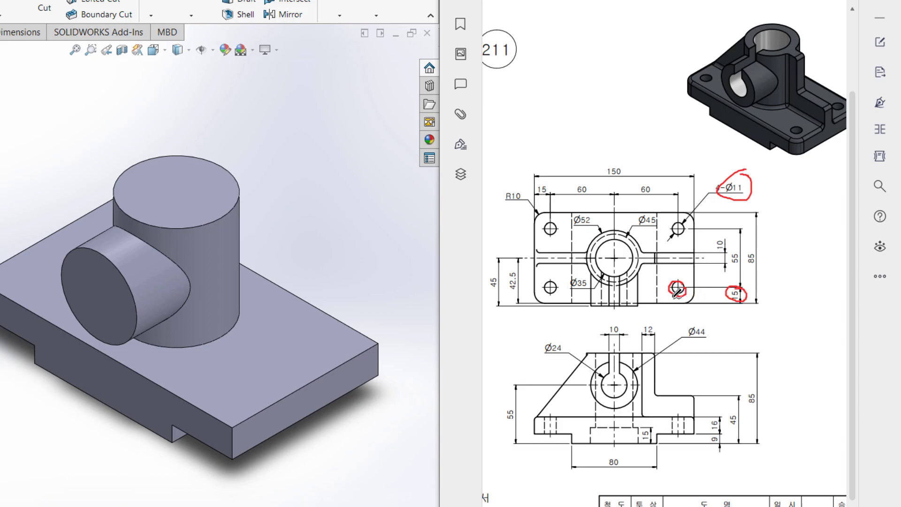
drag(691, 312, 673, 312)
drag(552, 186, 552, 186)
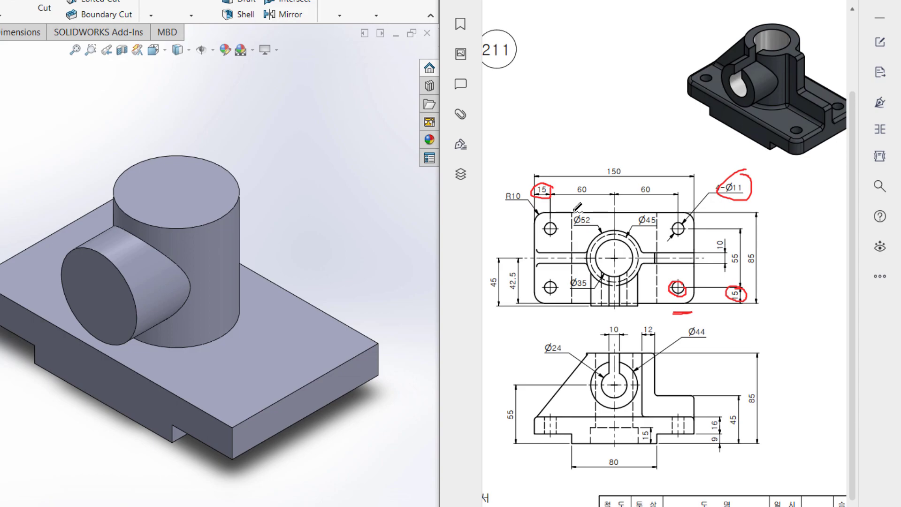
mouse_move(613, 257)
mouse_down()
mouse_move(614, 276)
mouse_move(613, 260)
mouse_up()
mouse_move(546, 279)
mouse_down()
mouse_move(557, 288)
mouse_move(544, 281)
mouse_up()
drag(613, 257, 590, 257)
mouse_move(562, 222)
mouse_down()
mouse_move(544, 225)
mouse_move(563, 230)
mouse_up()
mouse_move(687, 221)
mouse_down()
mouse_move(665, 232)
mouse_move(686, 223)
mouse_up()
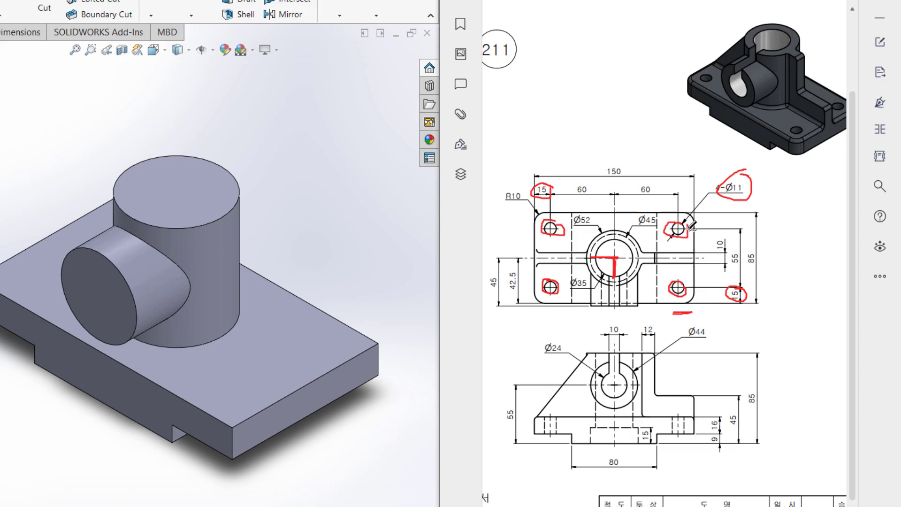
key(ctrl+z)
key(ctrl+z)
key(ctrl+z)
key(ctrl+z)
key(ctrl+z)
key(ctrl+z)
key(ctrl+z)
key(ctrl+z)
key(ctrl+z)
key(ctrl+z)
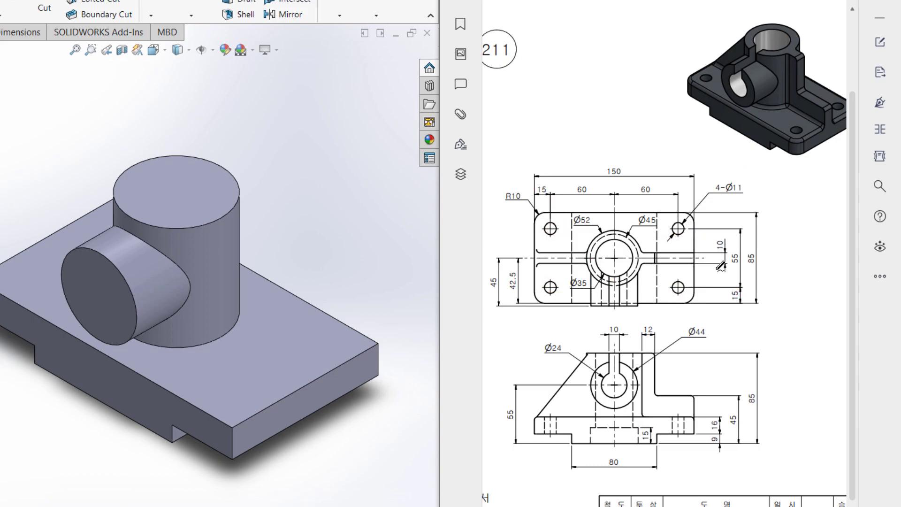
Examine the base's four rounded corners and their radius on the drawing with temporary pen marks, and clear the marks
drag(533, 218, 548, 211)
drag(691, 213, 705, 224)
drag(694, 289, 666, 312)
drag(536, 290, 550, 303)
mouse_move(531, 187)
mouse_down()
mouse_move(512, 176)
mouse_move(530, 197)
mouse_up()
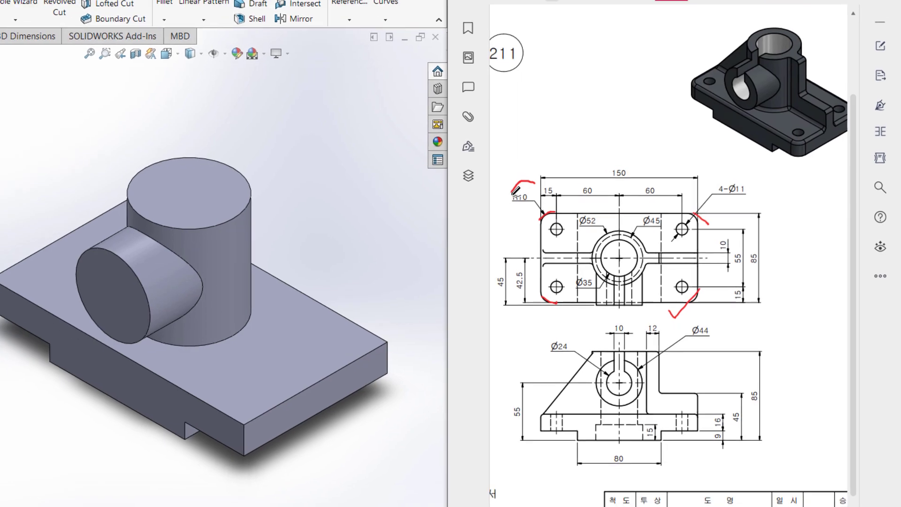
key(ctrl+z)
key(ctrl+z)
key(ctrl+z)
key(ctrl+z)
key(ctrl+z)
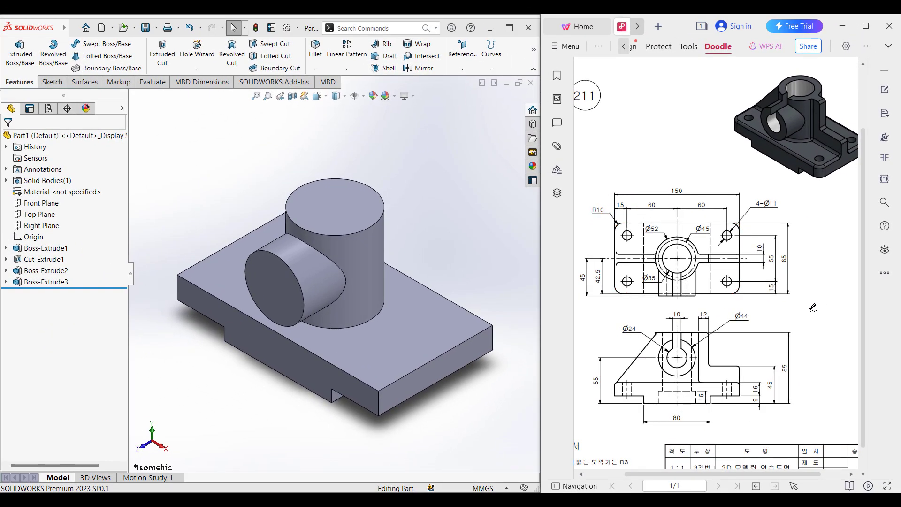
Examine the general fillet radius note and the edges it applies to on the drawing with temporary marks, and clear them
drag(640, 454, 627, 452)
drag(738, 122, 773, 147)
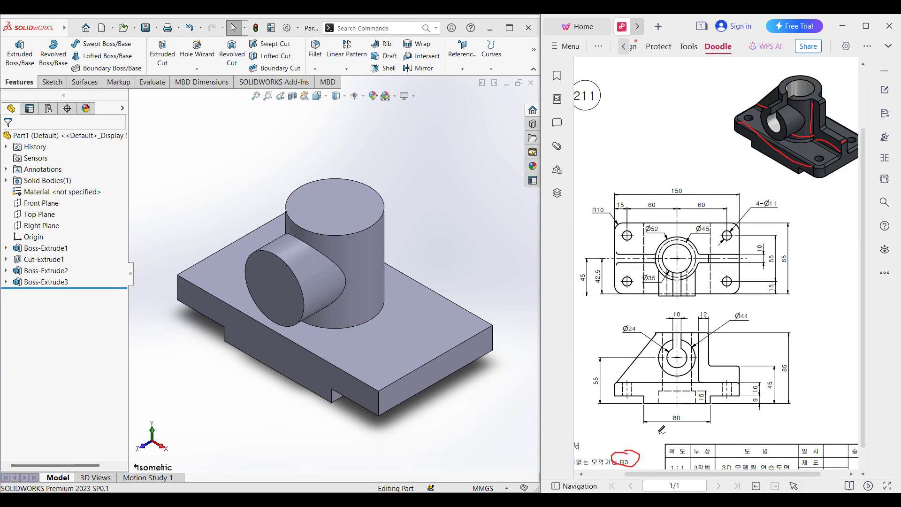
key(ctrl+z)
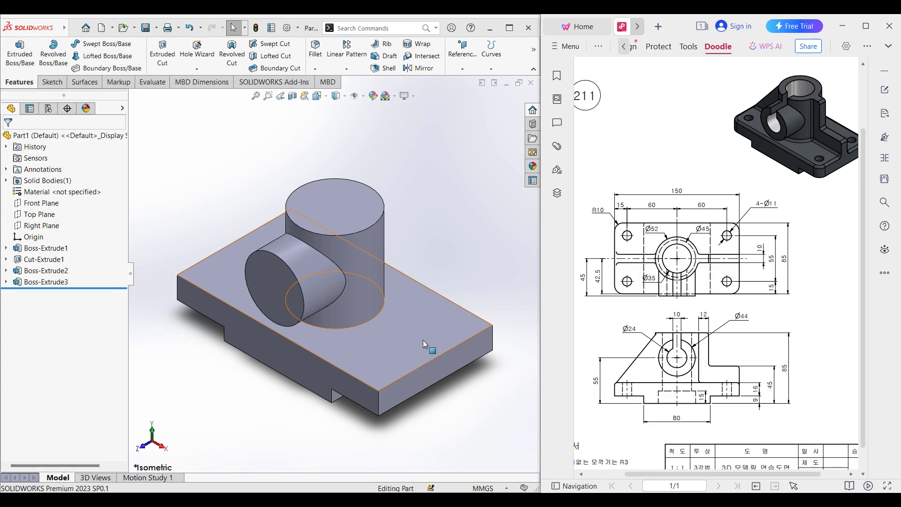
Start a sketch on the Front Plane and draw a sloped line from the base's upper-left corner to the cylinder's upper-left corner
click(46, 203)
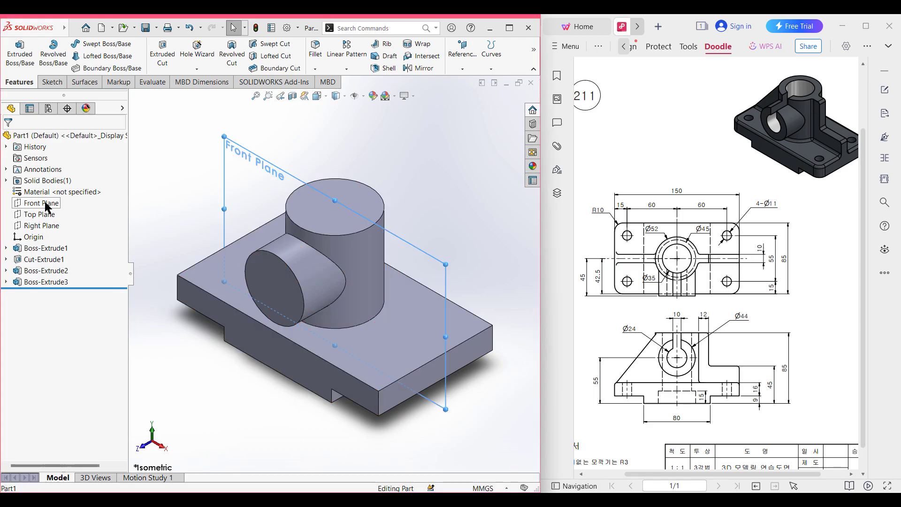
click(45, 205)
right_click(45, 204)
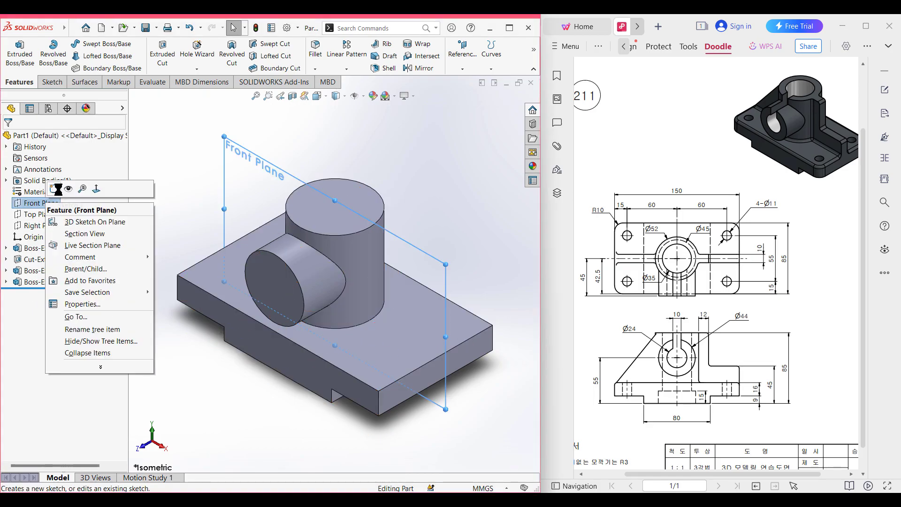
click(54, 188)
click(265, 158)
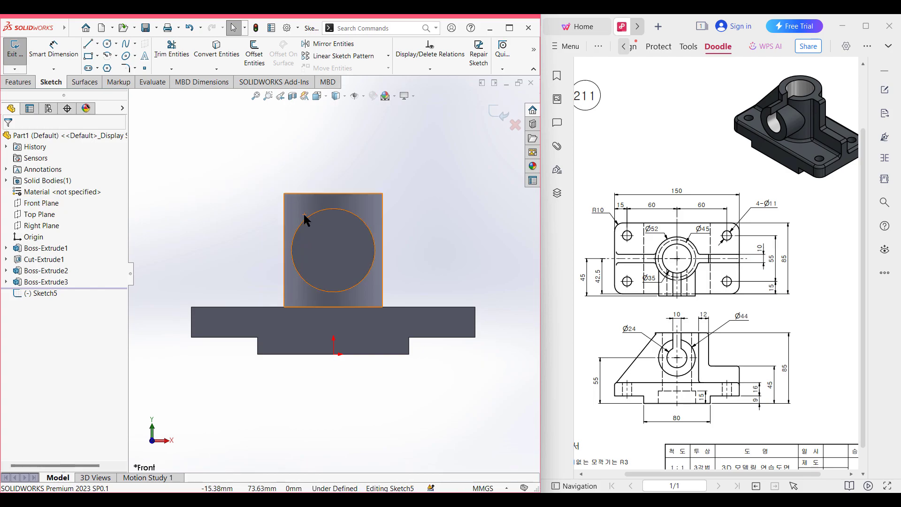
click(88, 44)
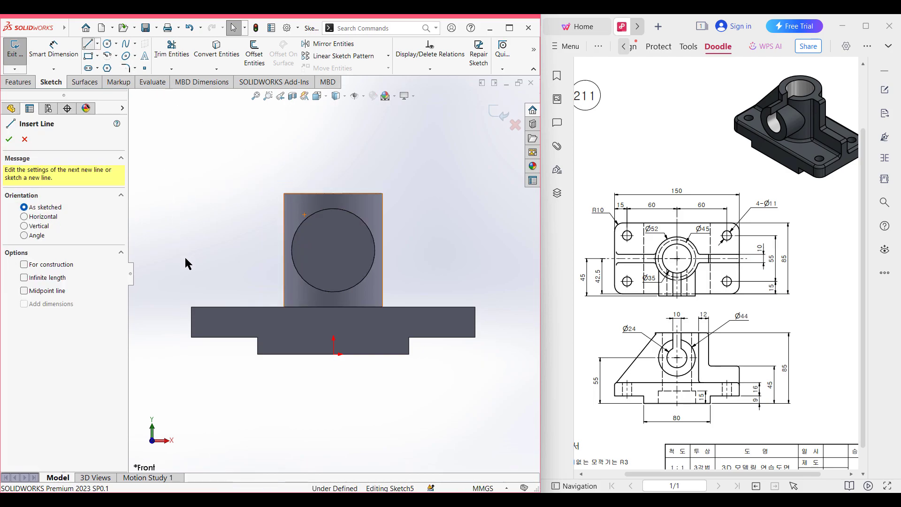
click(191, 308)
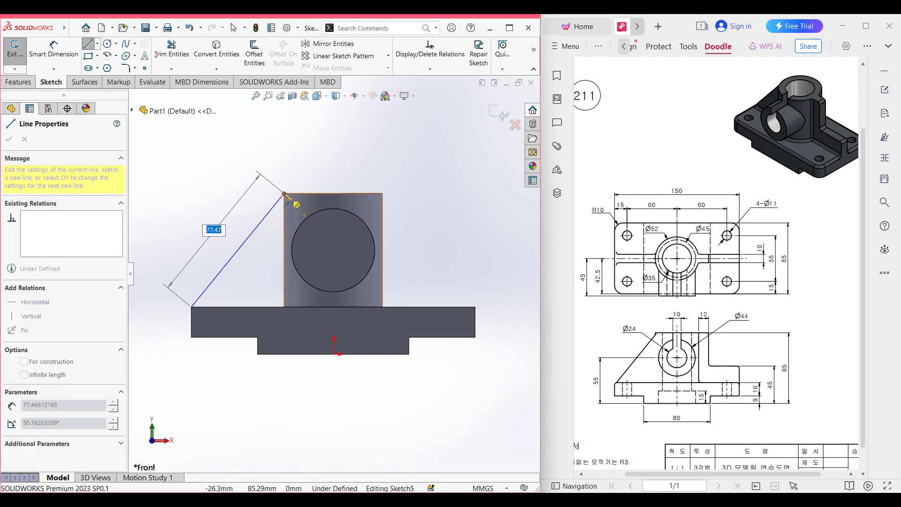
click(284, 193)
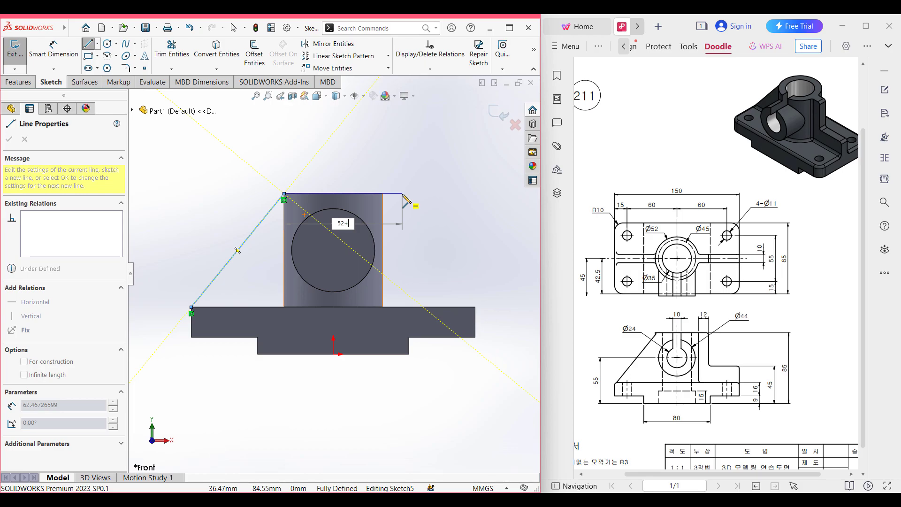
Draw a horizontal line of 52+12 mm from the cylinder's upper-left corner past its opposite side
text(52+12)
key(Return)
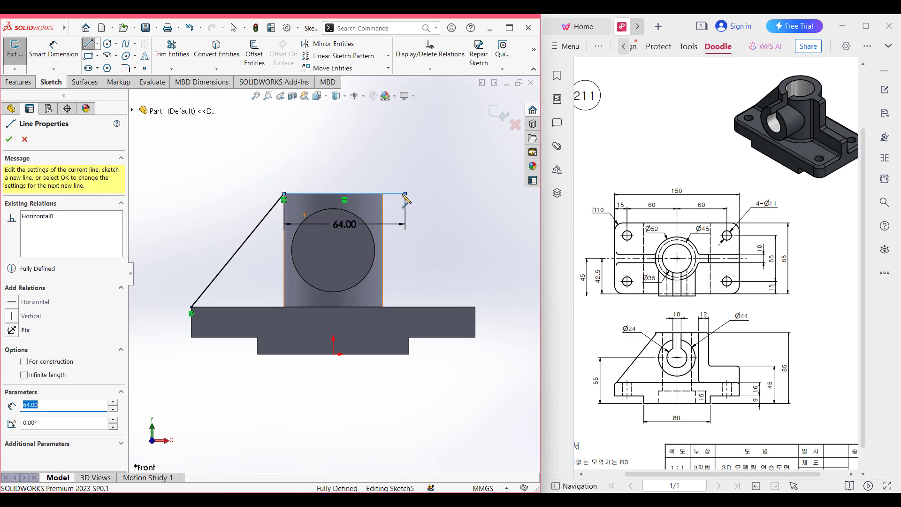
key(Escape)
key(Escape)
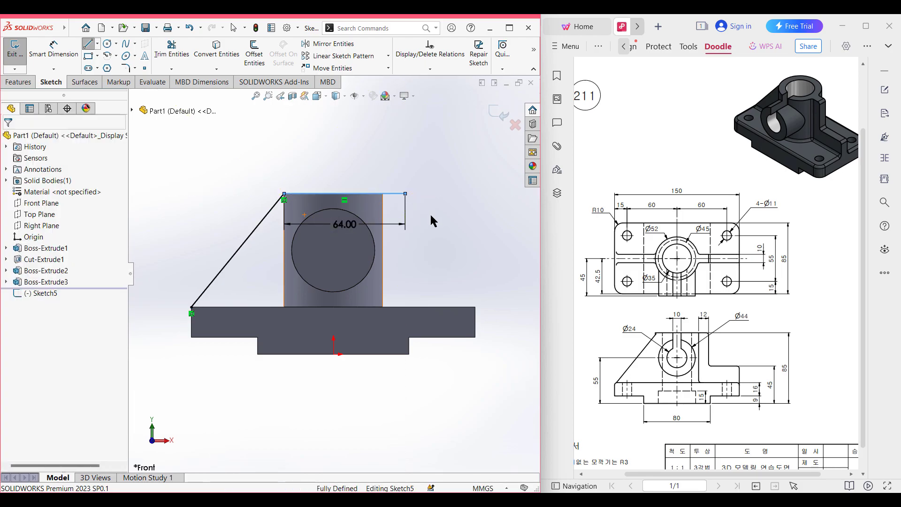
Draw a vertical line of 45-9-16 mm upward from the base's upper-right corner
key(l)
click(475, 306)
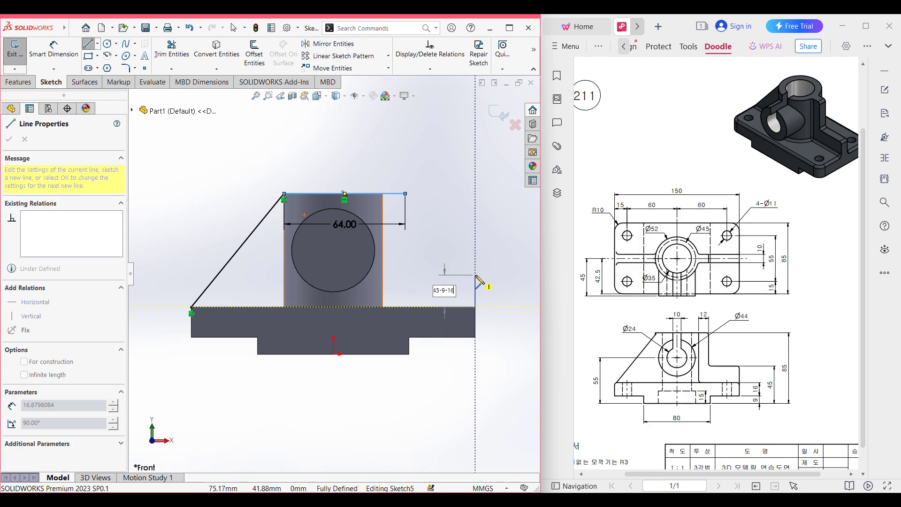
key(Return)
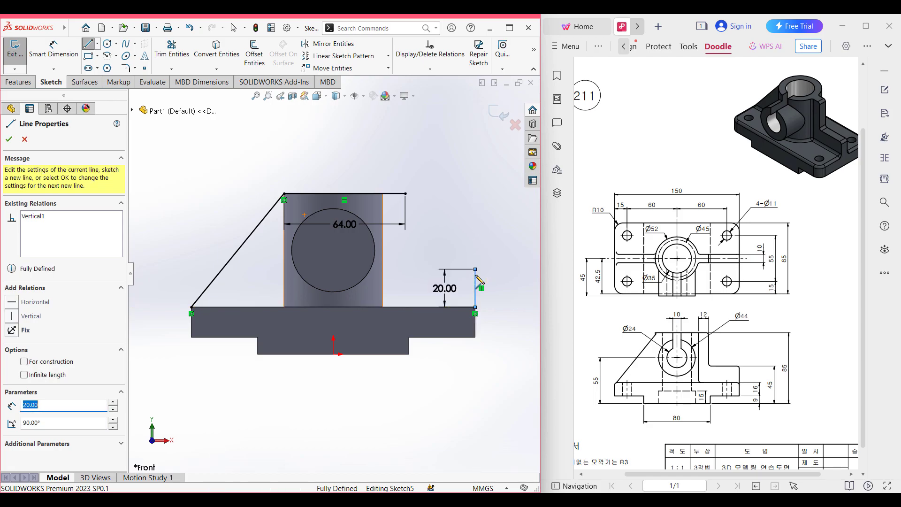
Close the rib profile with a horizontal step, a vertical line to the top line's end, and a line along the base's top edge
click(405, 269)
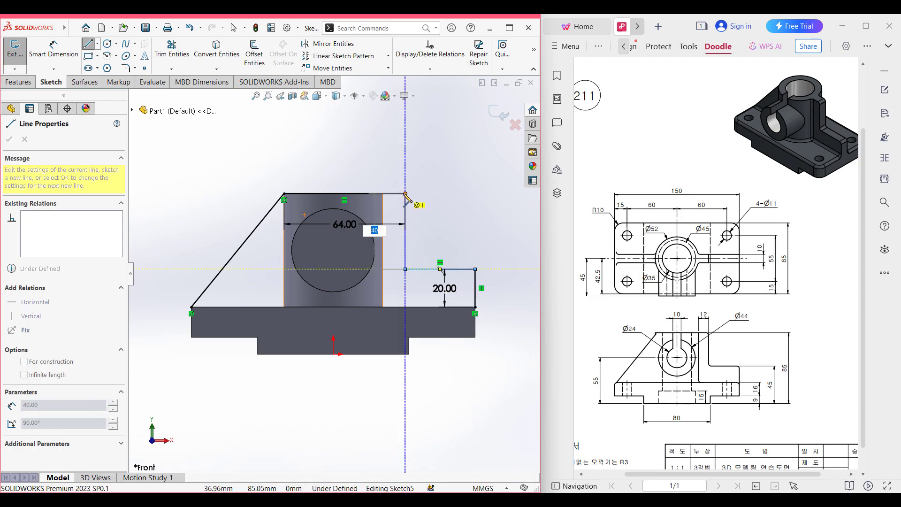
click(405, 195)
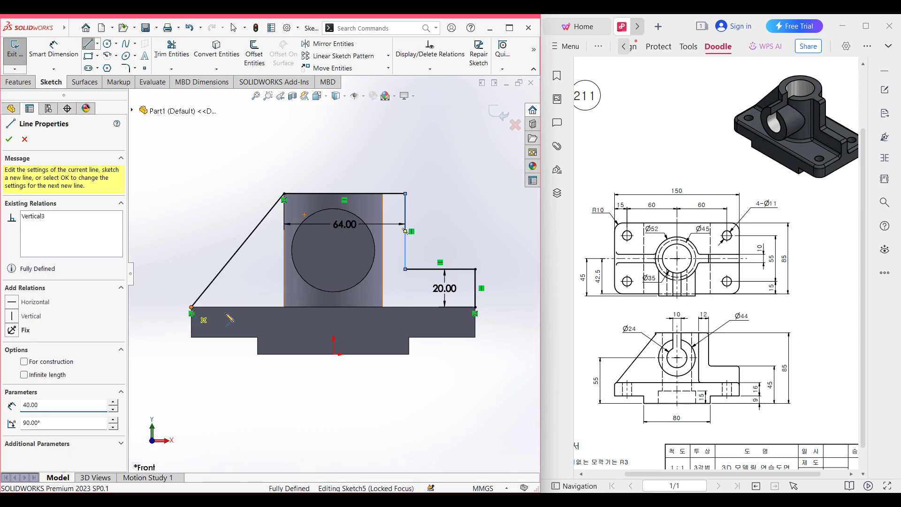
click(191, 308)
click(476, 307)
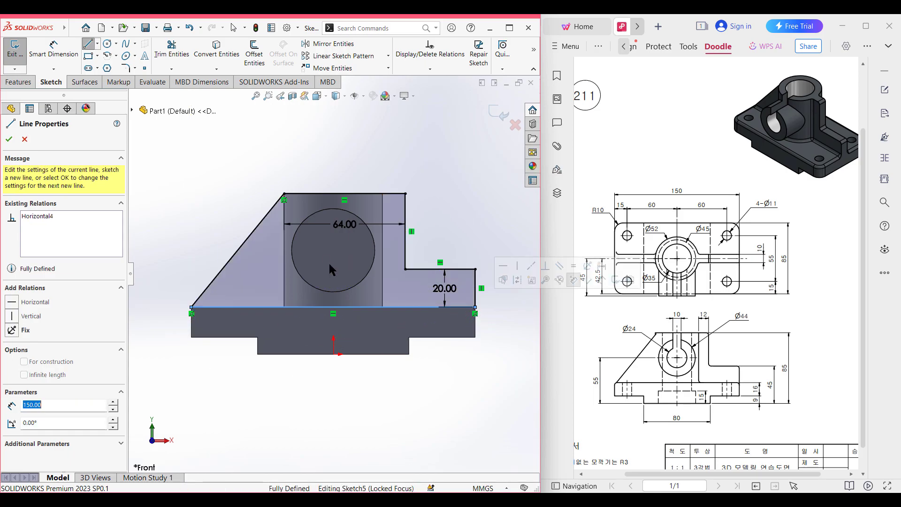
click(9, 140)
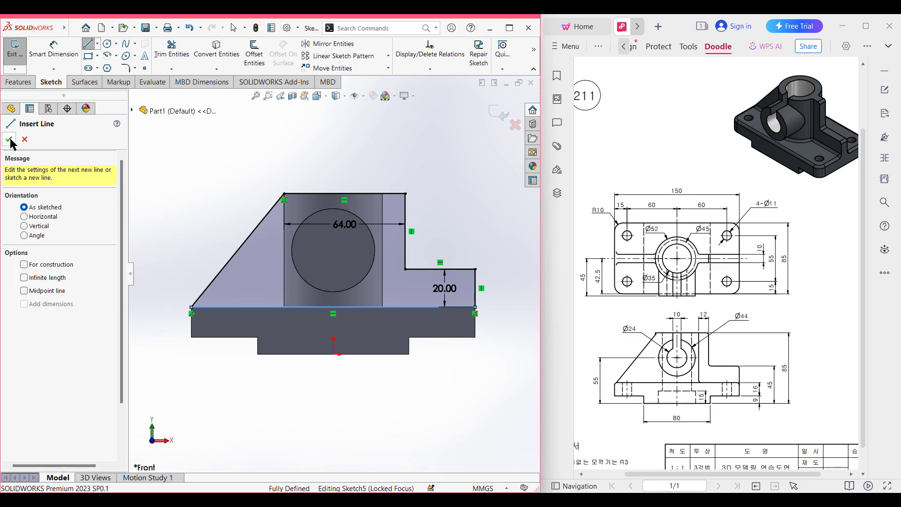
click(10, 139)
Extrude the rib profile 10 mm as a boss with the Mid Plane end condition
key(ctrl+7)
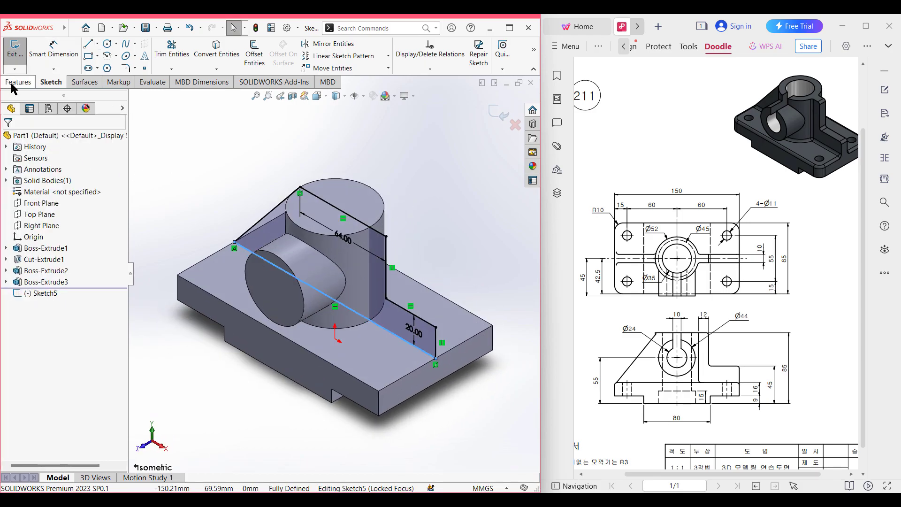
click(11, 84)
click(20, 56)
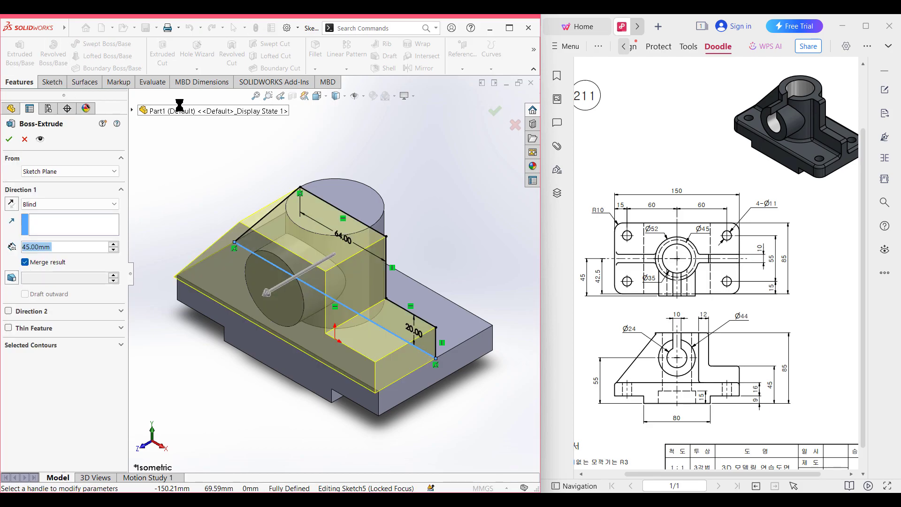
text(10)
key(Return)
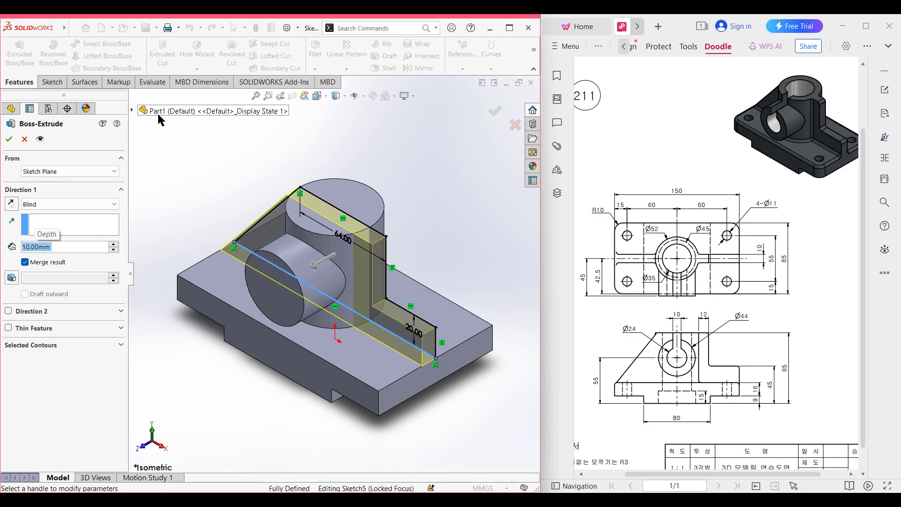
click(69, 204)
click(47, 264)
key(Return)
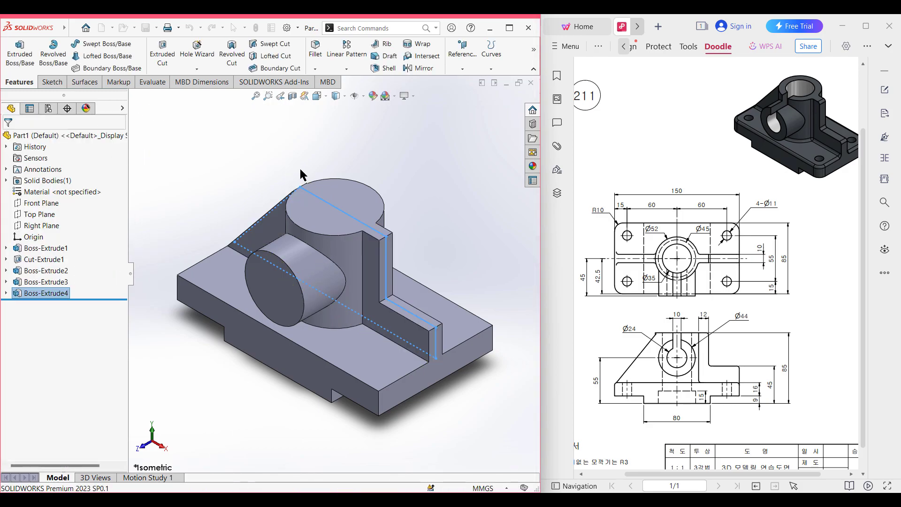
click(292, 184)
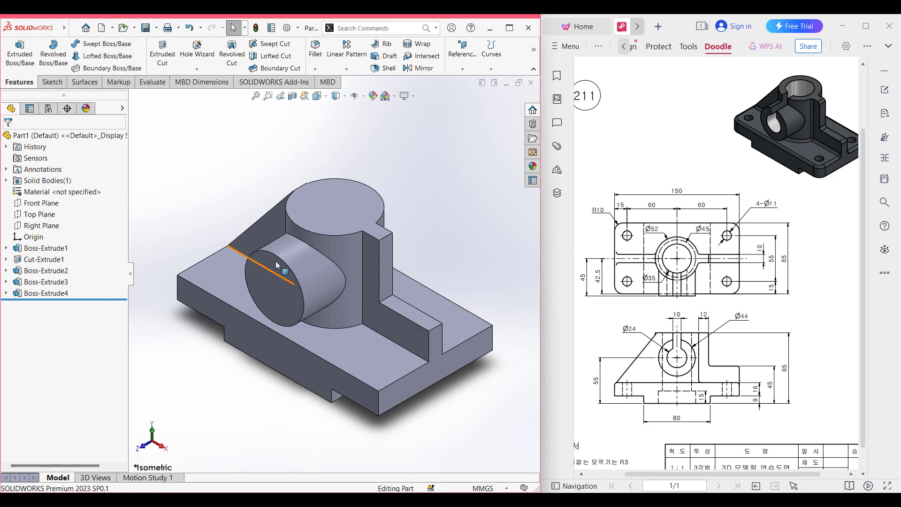
Start a sketch on the base's raised bottom face and draw a 45 mm diameter circle centred on the origin
middle_drag(351, 223, 430, 184)
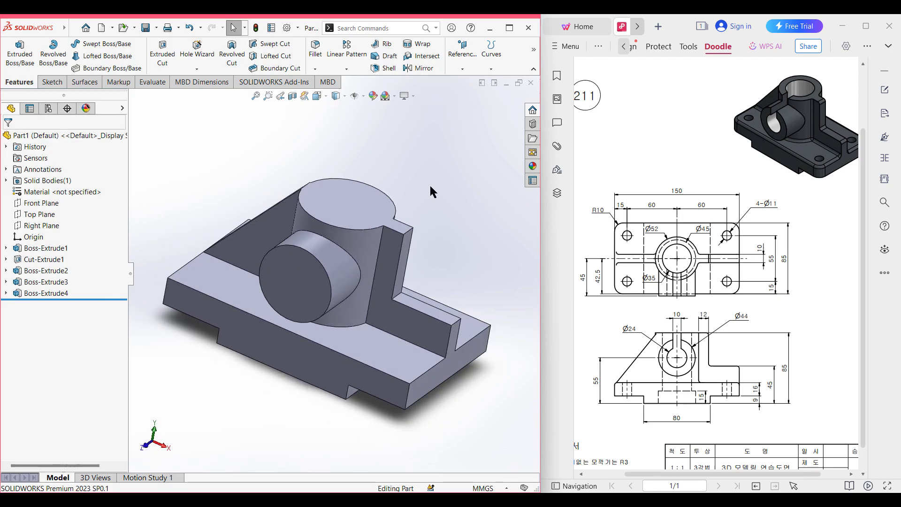
key(ctrl+7)
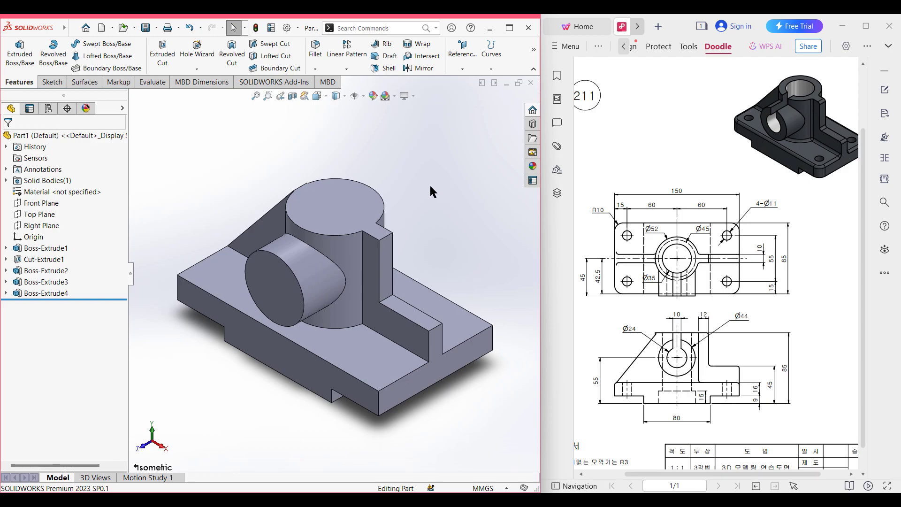
middle_drag(199, 381, 318, 318)
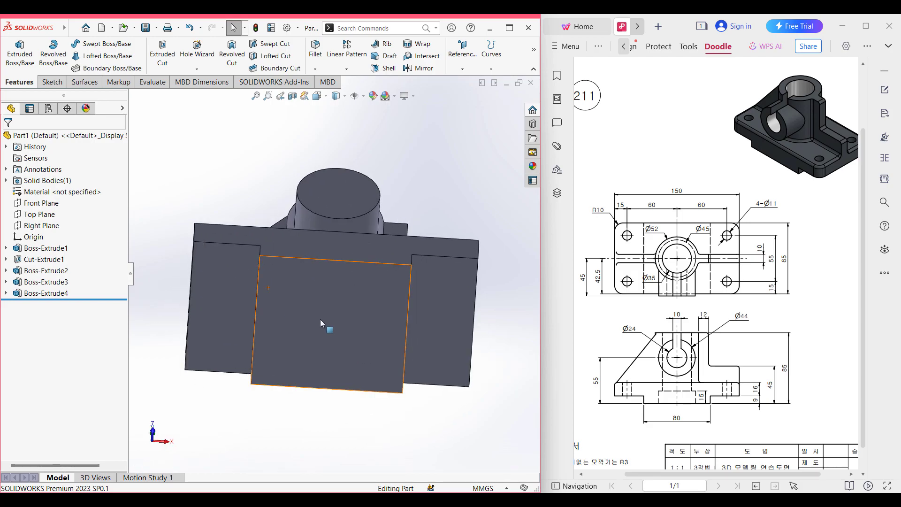
click(326, 315)
right_click(314, 306)
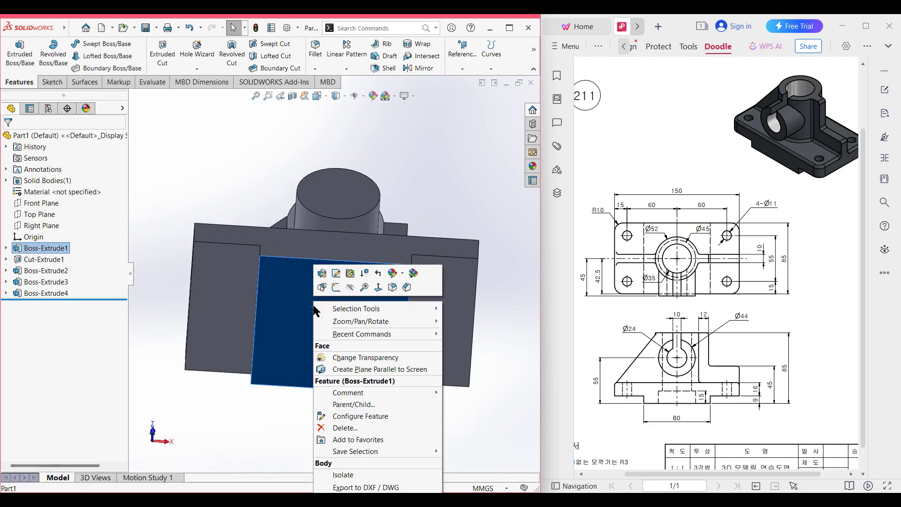
click(336, 287)
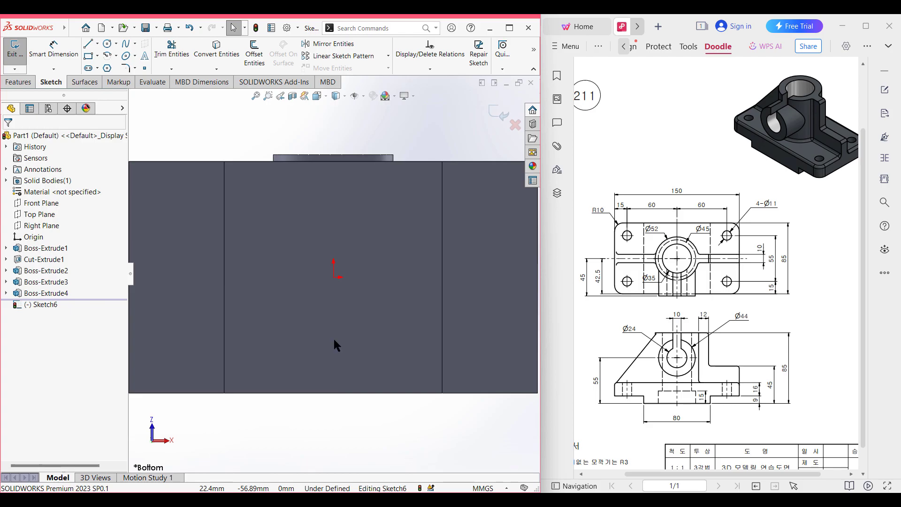
click(108, 44)
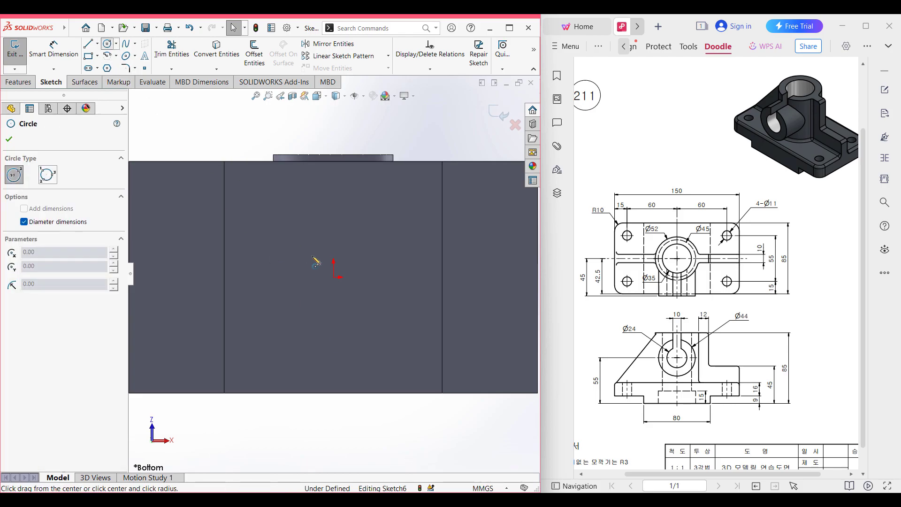
click(334, 277)
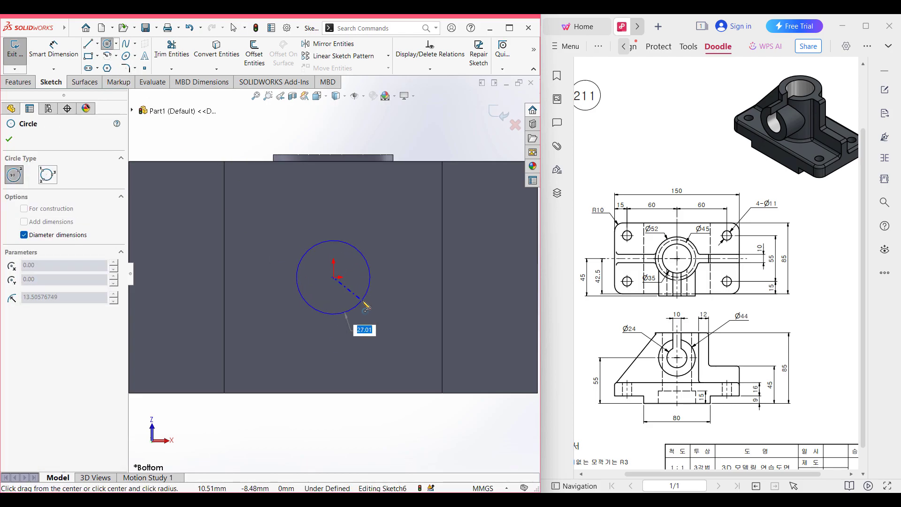
key(Return)
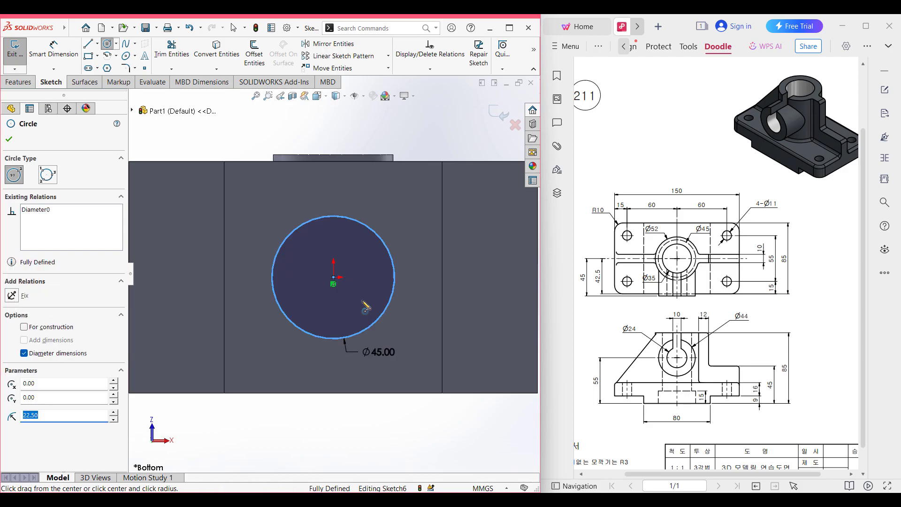
Cut the 45 mm circle into the base's underside with a Blind depth of 15 mm
key(ctrl+7)
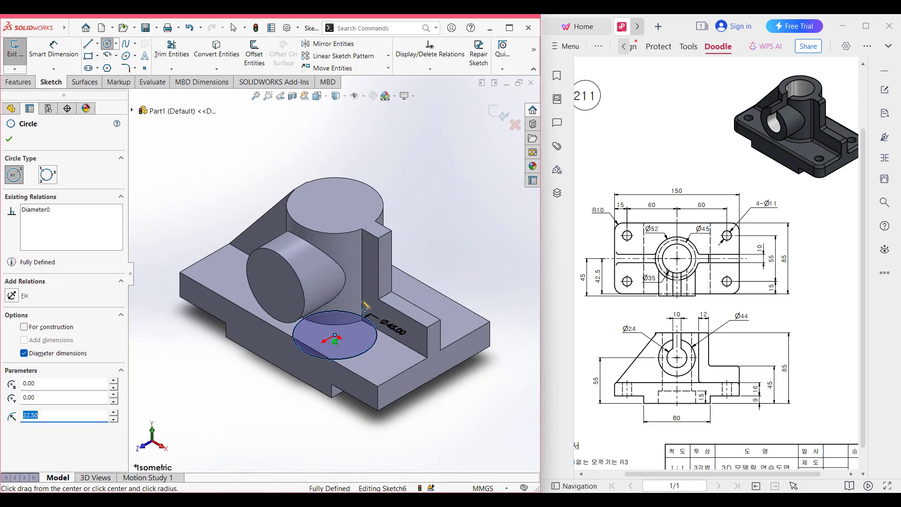
click(19, 81)
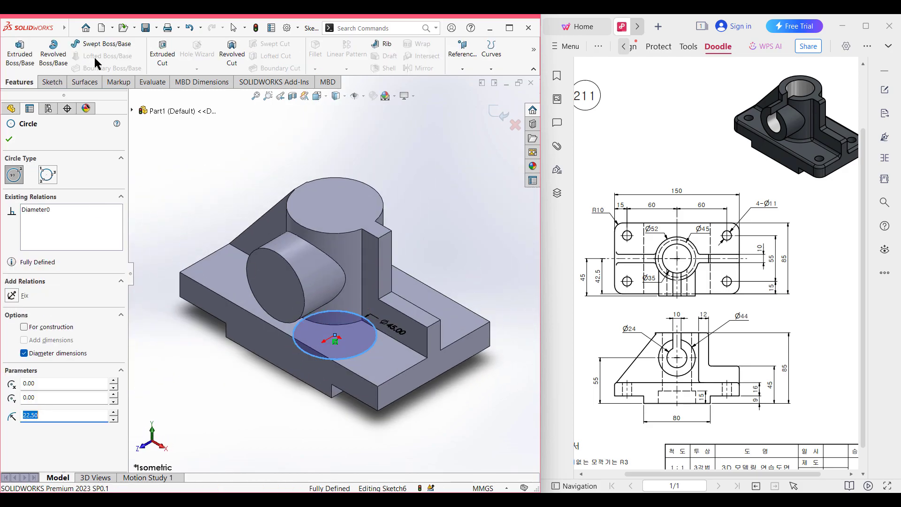
click(162, 54)
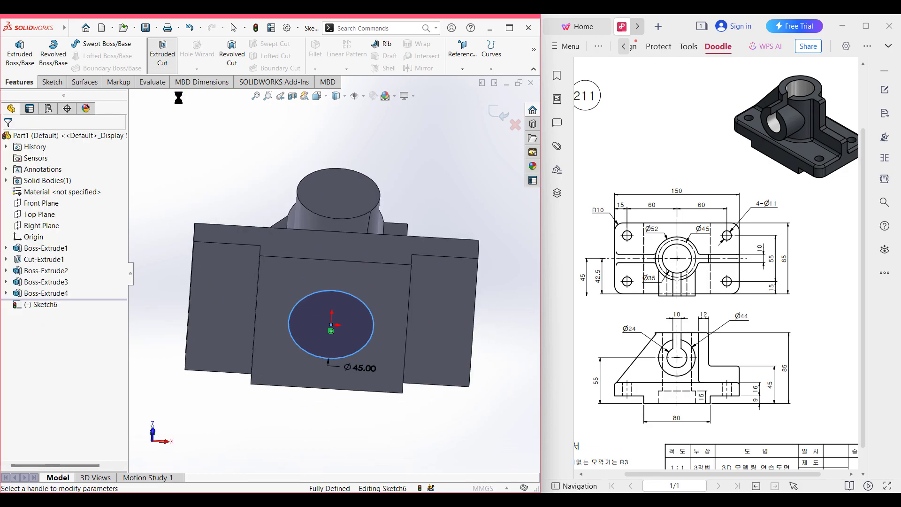
click(89, 206)
click(70, 213)
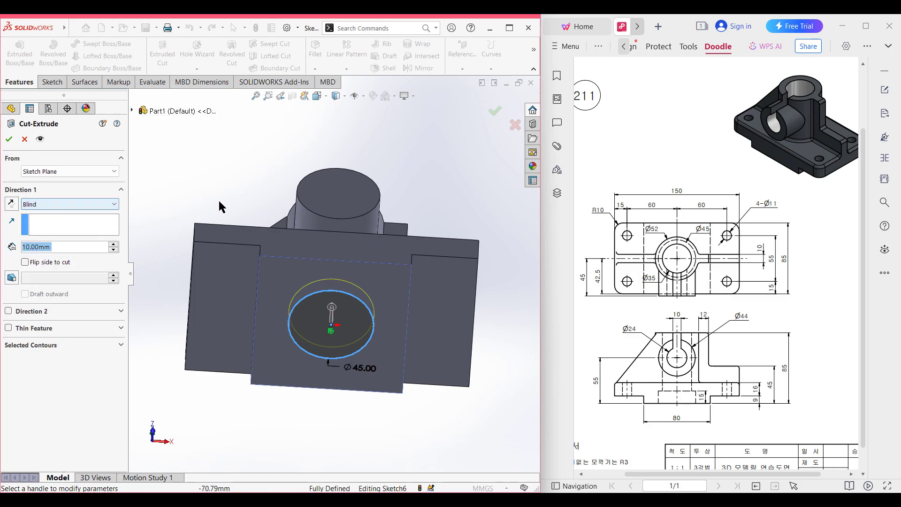
text(15)
key(Return)
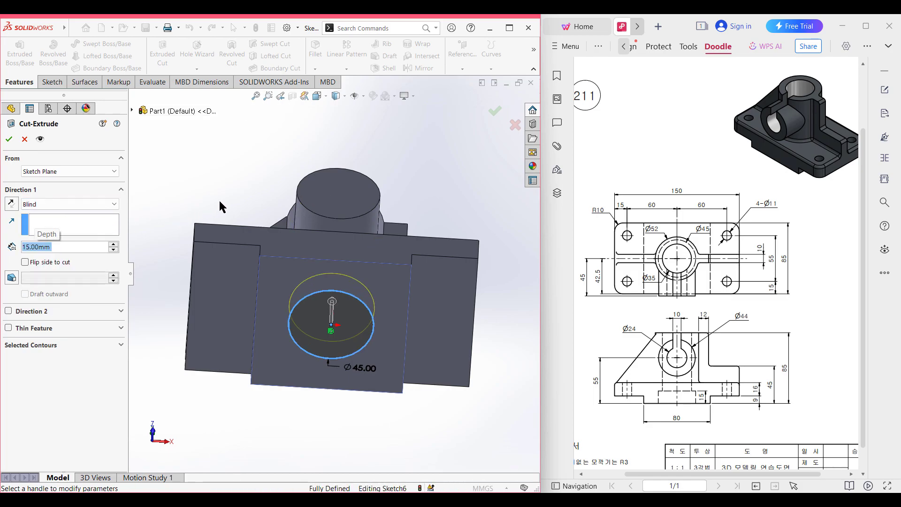
key(Return)
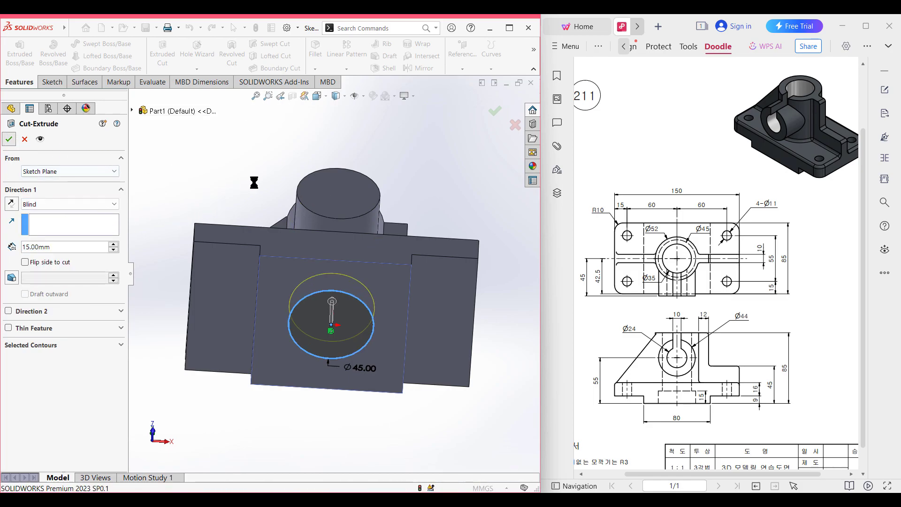
Examine the circular recess in the base's underside and the rib from several angles
key(ctrl+7)
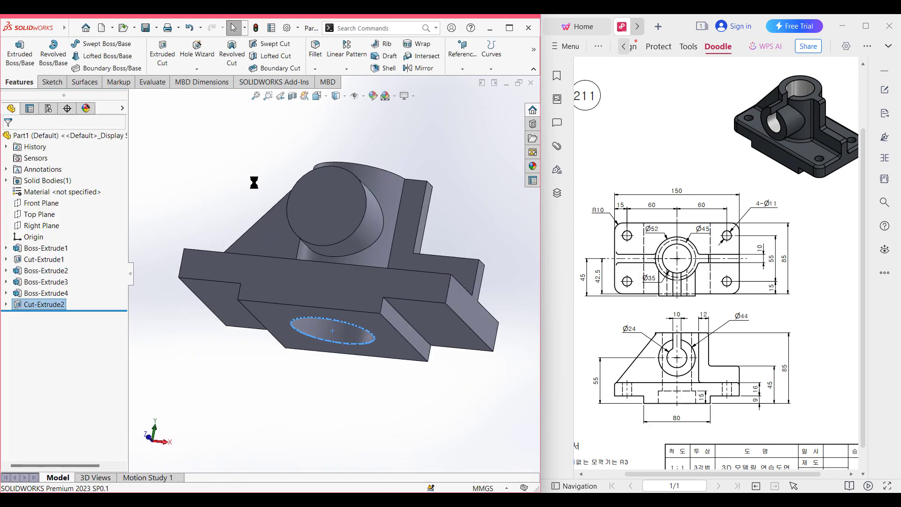
click(340, 199)
click(424, 220)
middle_drag(299, 429, 335, 311)
click(339, 312)
click(403, 409)
middle_drag(403, 409, 375, 328)
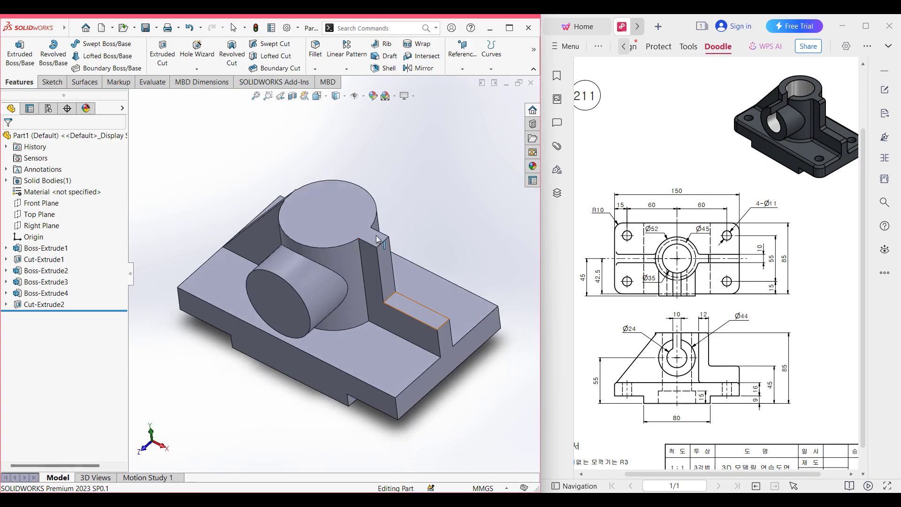
Start a sketch on the vertical cylinder's top face and draw a 35 mm diameter circle centred on the origin
click(336, 216)
right_click(341, 218)
click(344, 207)
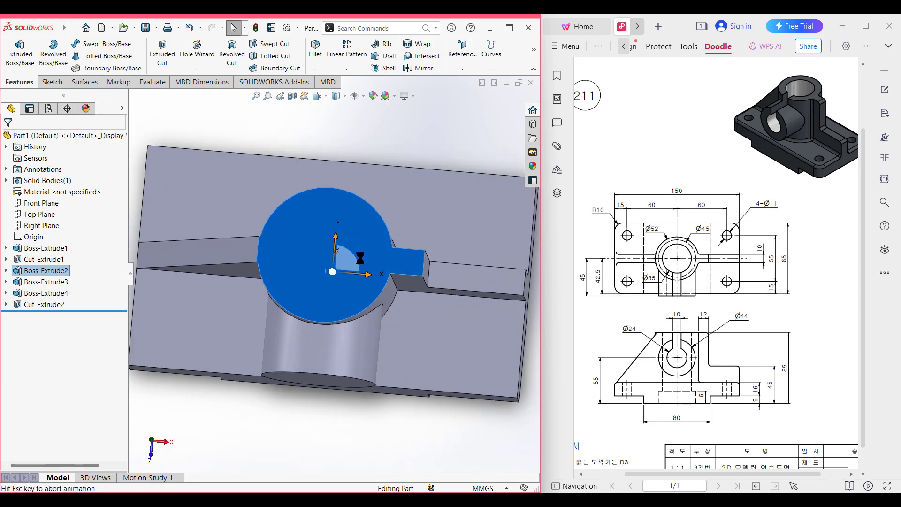
click(327, 126)
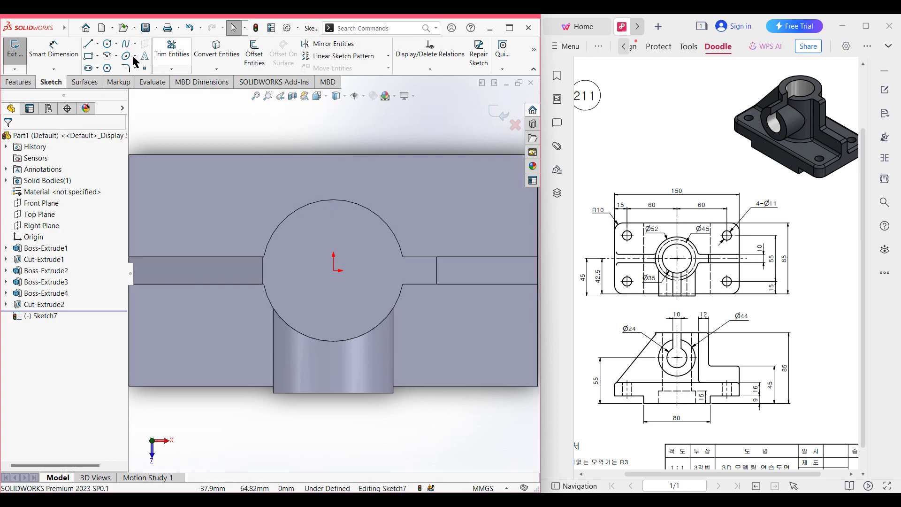
click(108, 44)
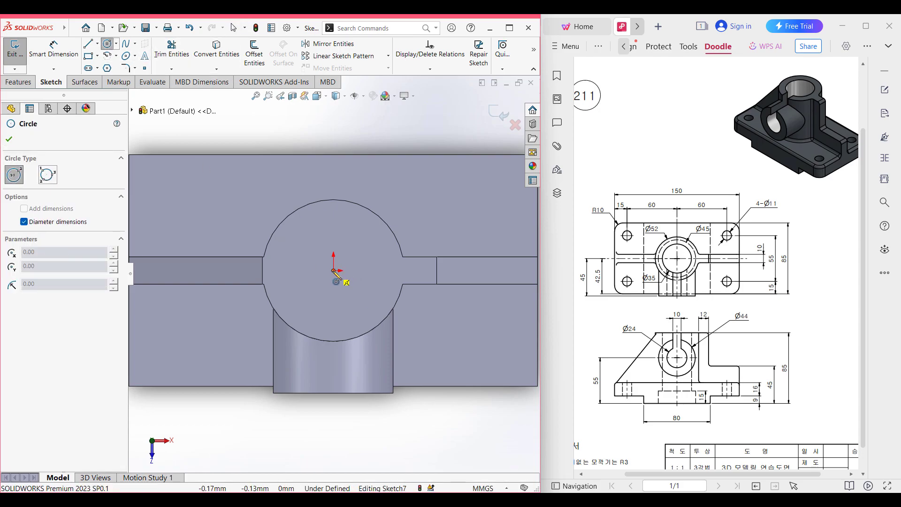
click(333, 271)
text(35)
key(Return)
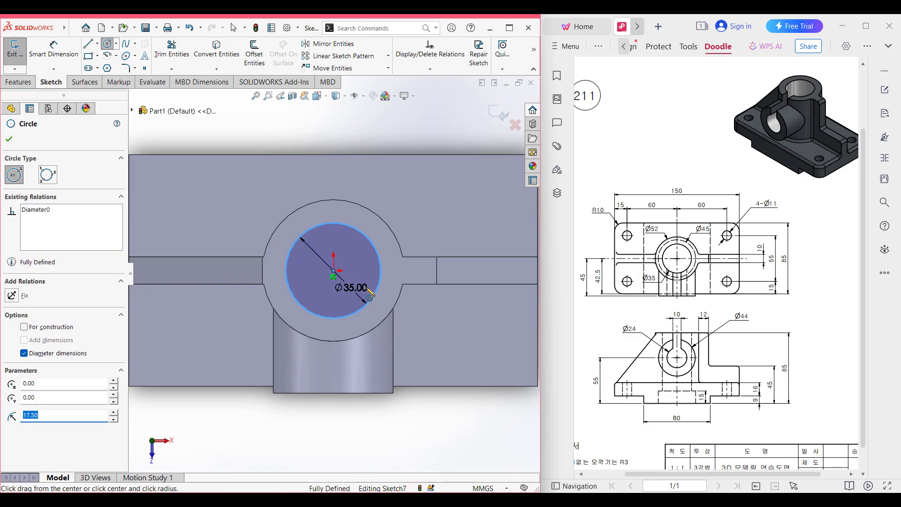
Cut the 35 mm circle down through the cylinder and base with a Blind depth of 96 mm
key(ctrl+7)
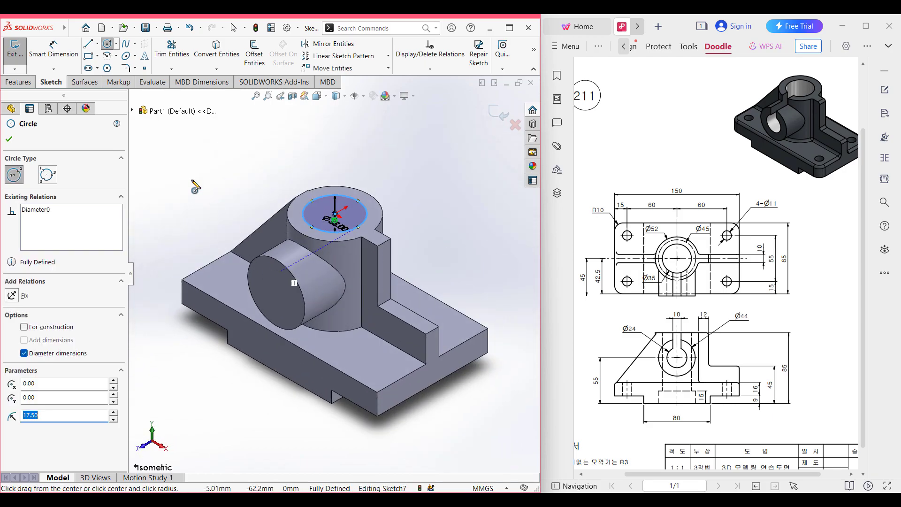
click(18, 81)
click(162, 55)
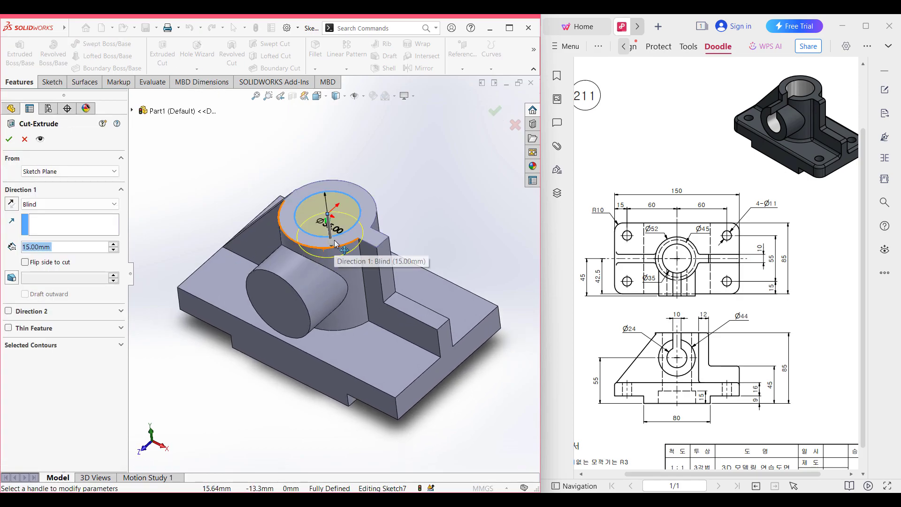
drag(327, 306, 327, 305)
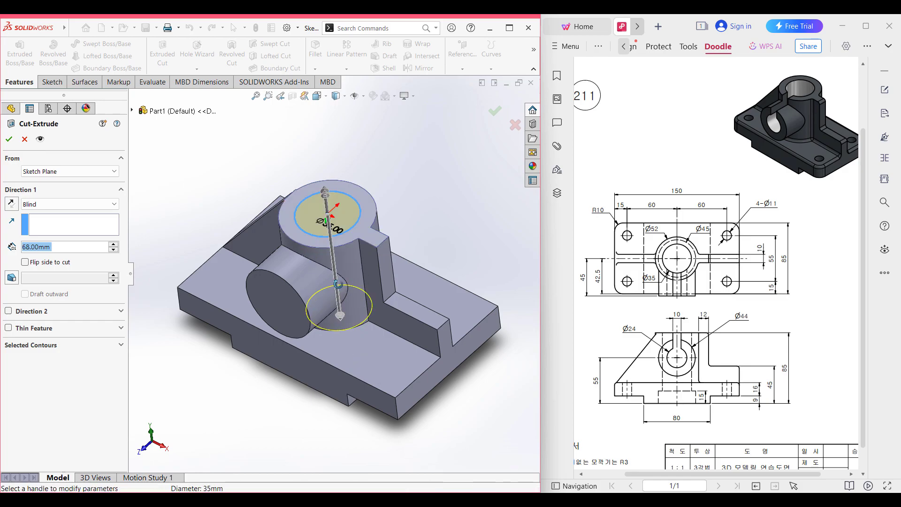
middle_drag(331, 300, 337, 204)
drag(320, 336, 342, 347)
middle_drag(343, 347, 371, 291)
middle_drag(331, 323, 365, 413)
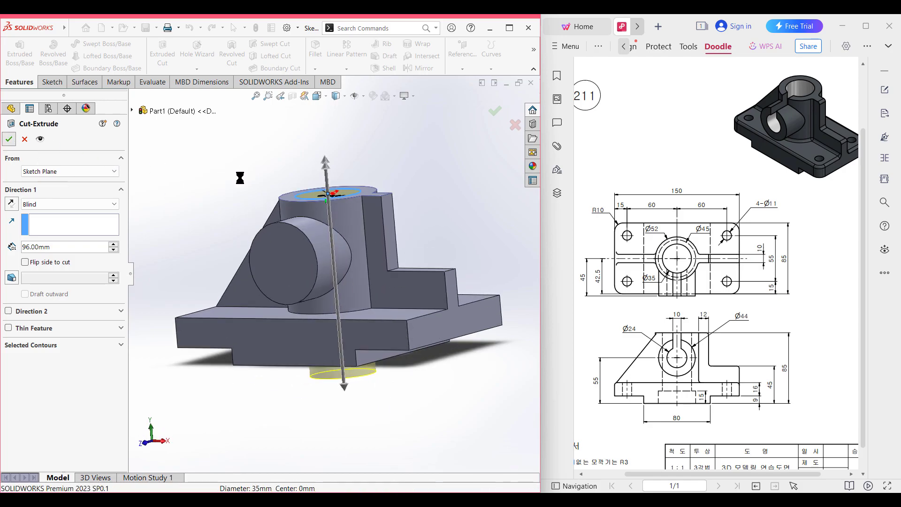
key(Return)
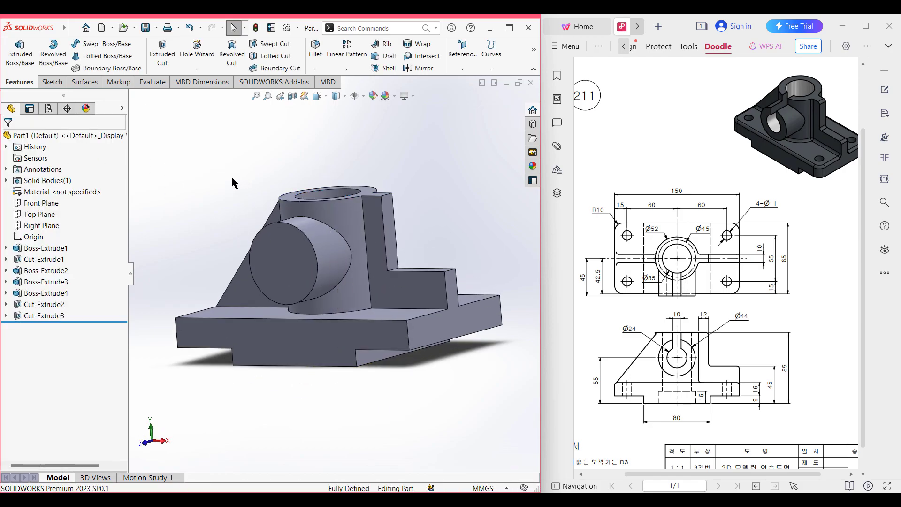
Start a sketch on the base plate's top face and draw an 11 mm diameter circle near its front right corner
key(ctrl+7)
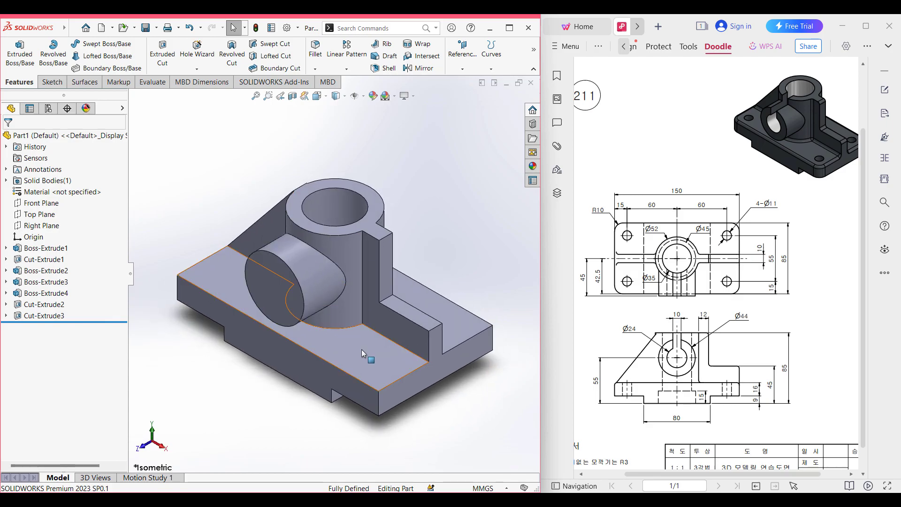
click(362, 351)
right_click(394, 358)
click(412, 381)
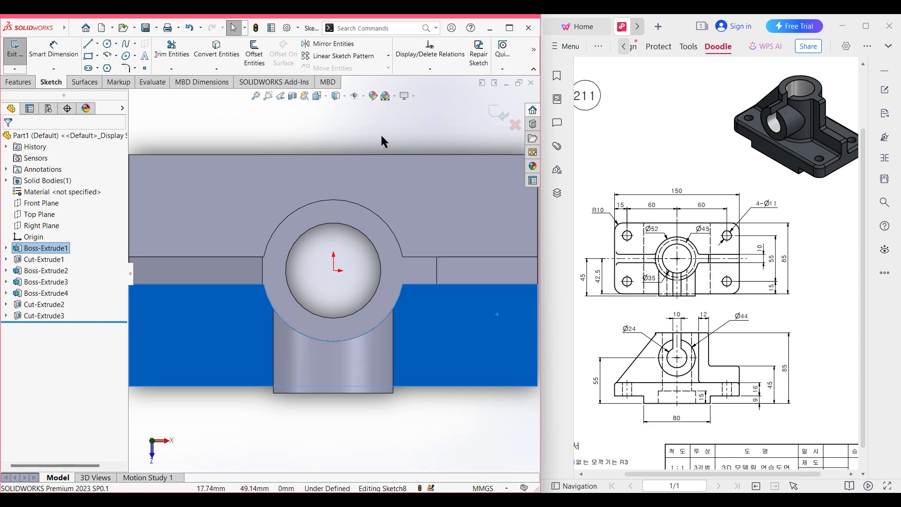
click(381, 135)
scroll(434, 284, down, 2)
scroll(431, 280, up, 3)
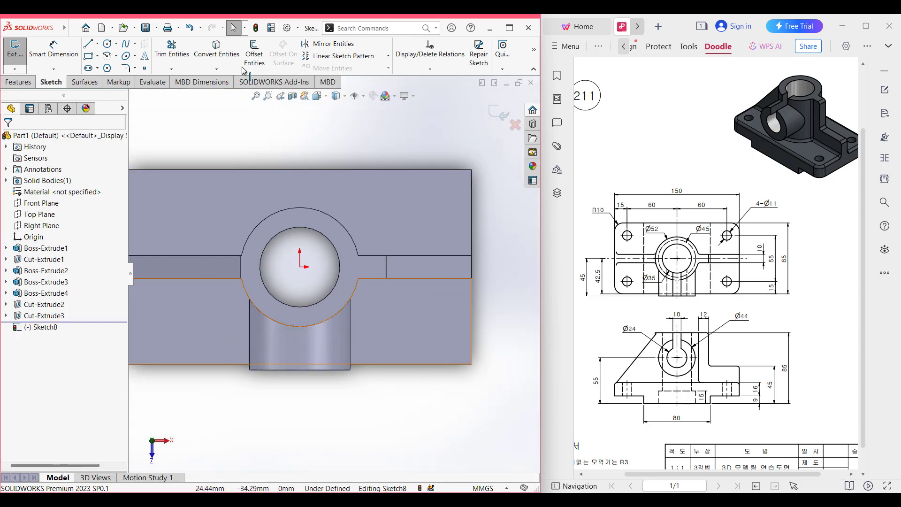
click(108, 43)
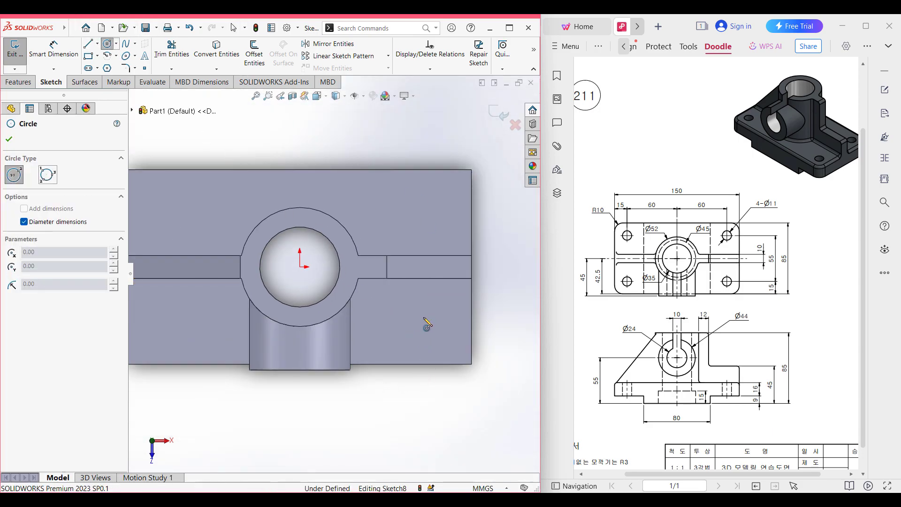
click(424, 317)
text(1)
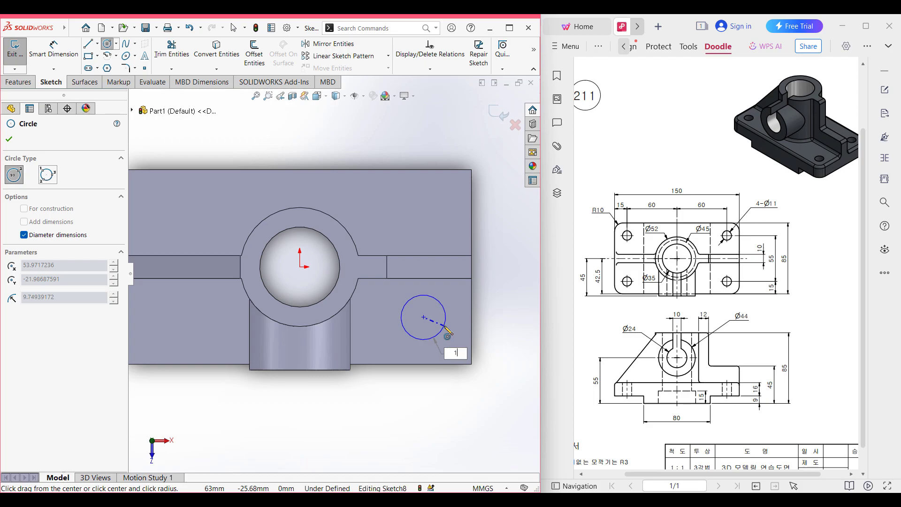
text(1)
key(Return)
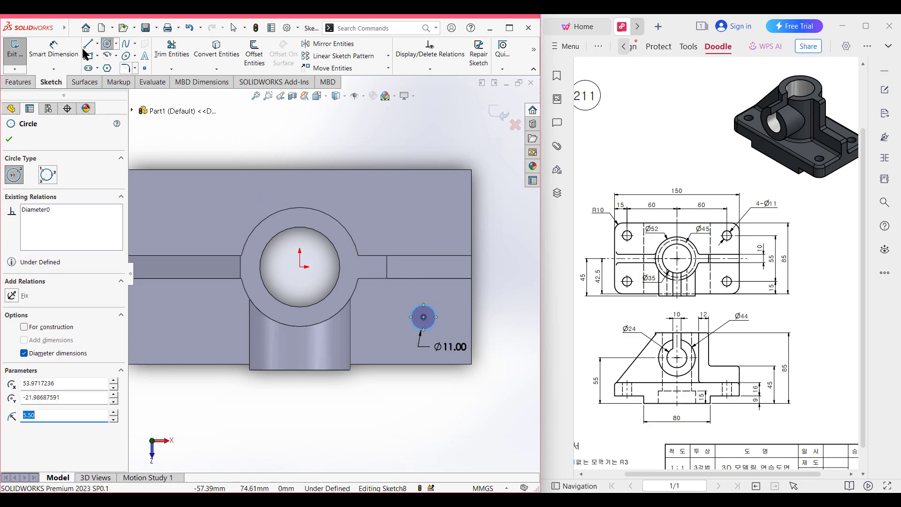
Dimension the 11 mm circle's centre 15 mm from the base's right edge and 15 mm from its front edge
click(53, 50)
click(472, 322)
click(460, 390)
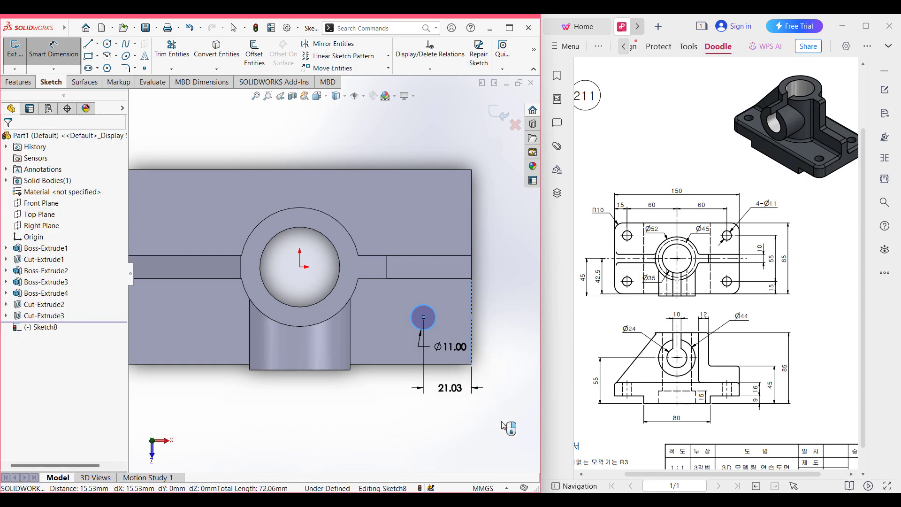
text(15)
key(Return)
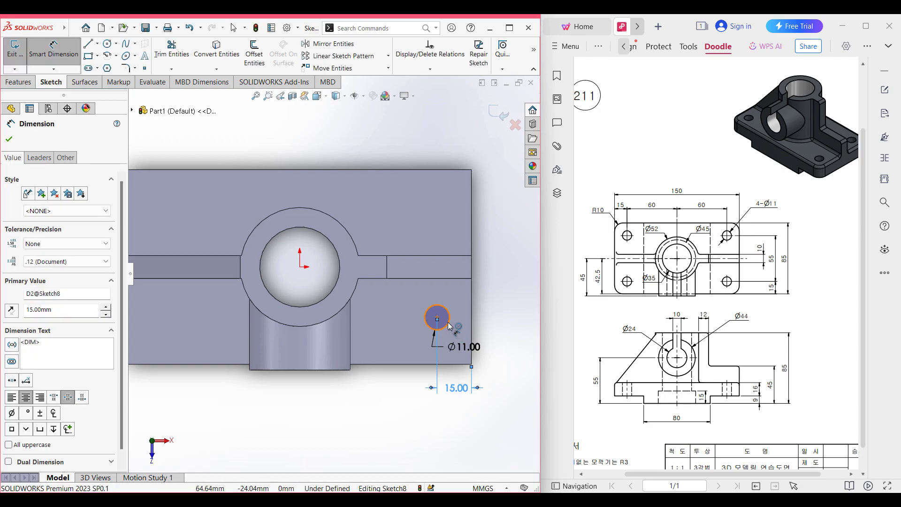
click(448, 325)
click(458, 363)
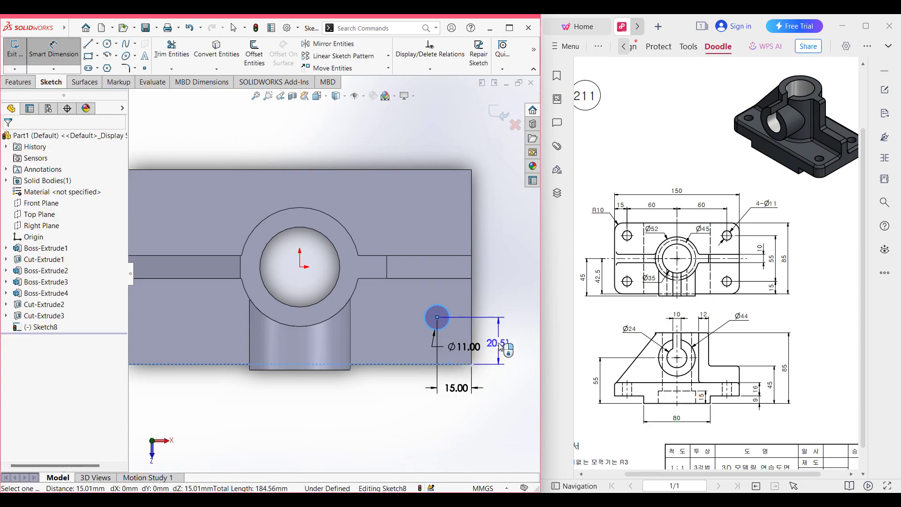
click(506, 393)
text(15)
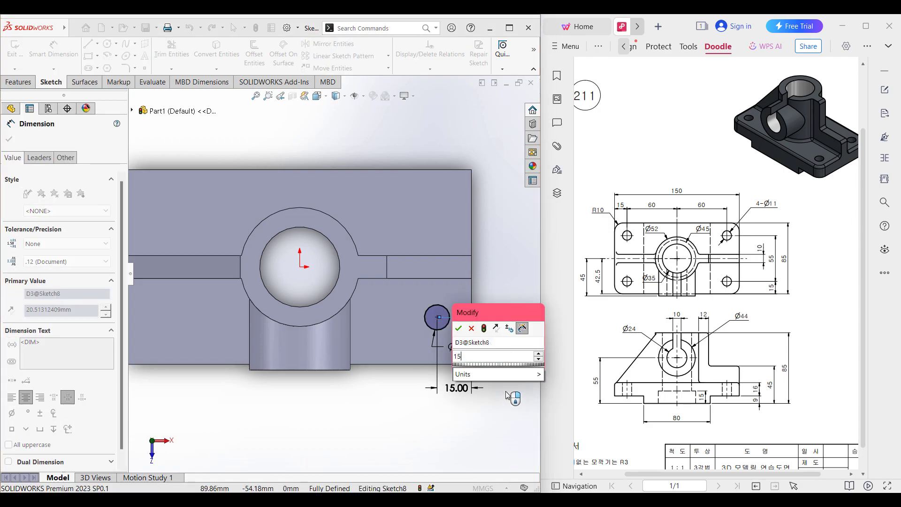
key(Return)
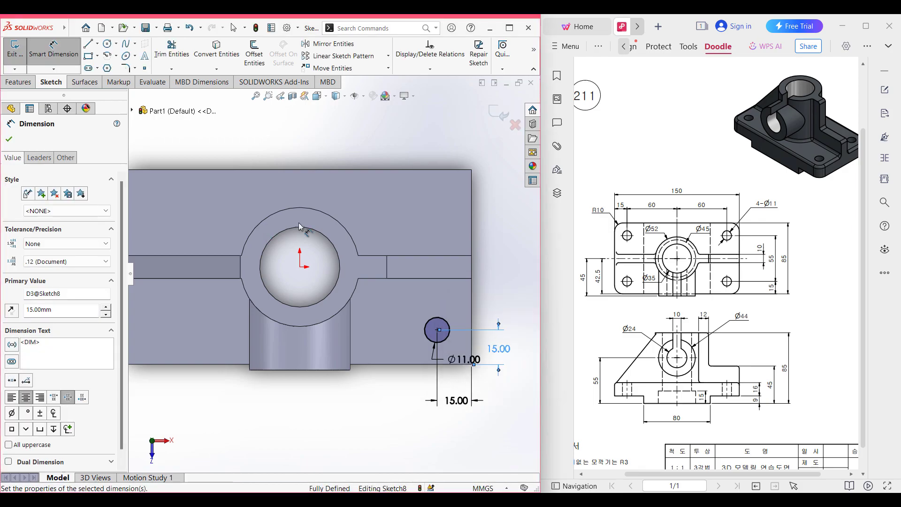
Draw a short vertical centerline from the origin toward the base's front edge
scroll(313, 293, up, 1)
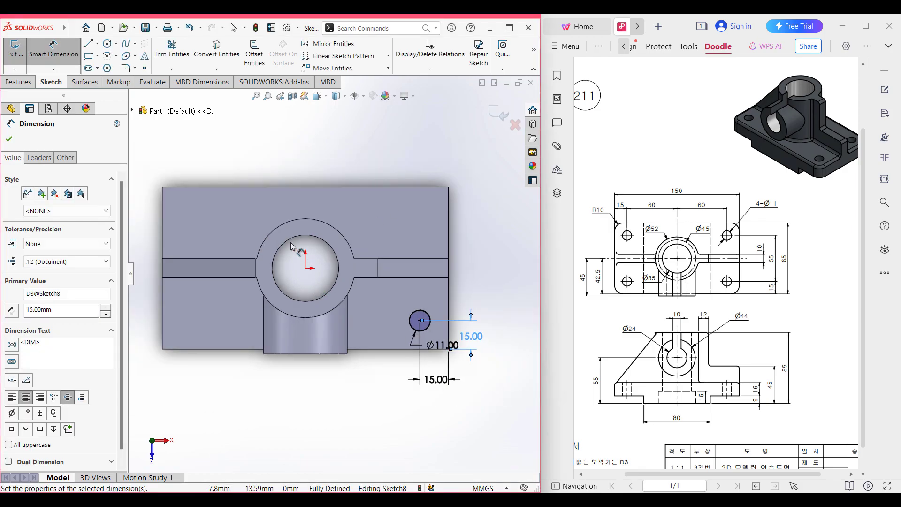
click(98, 44)
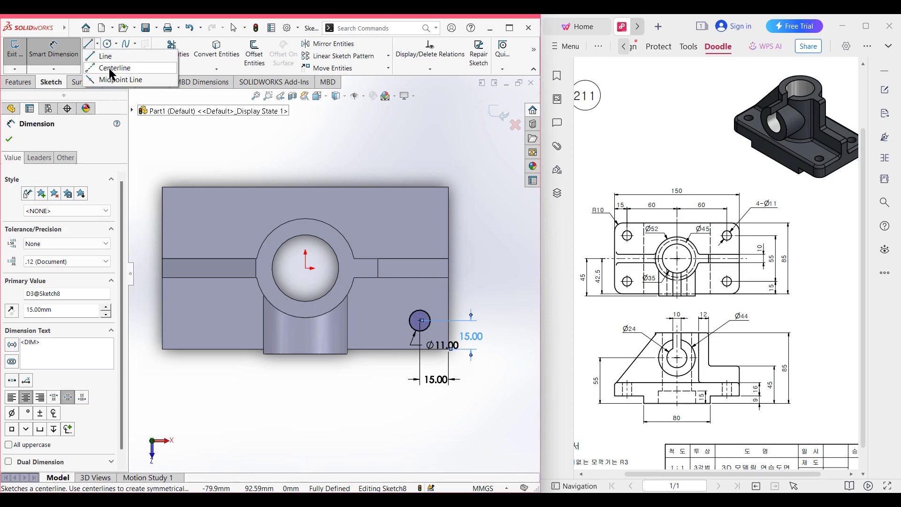
click(110, 69)
click(305, 267)
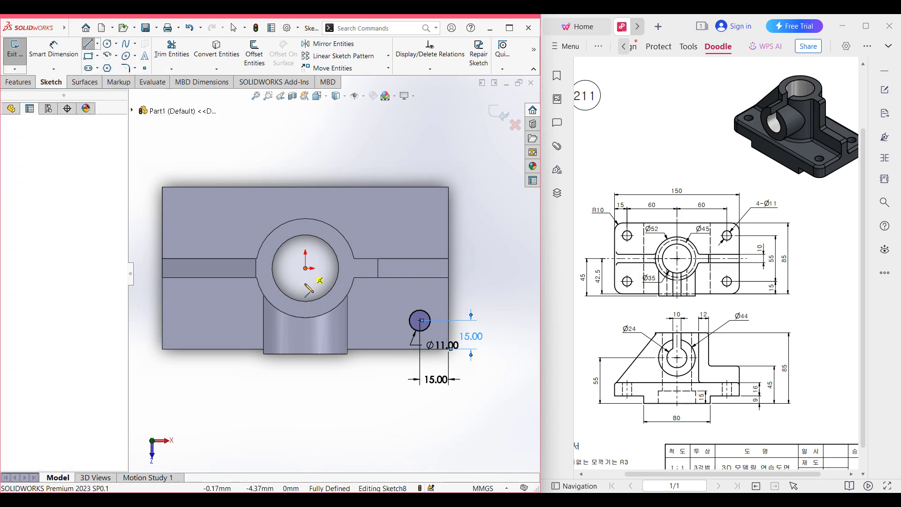
click(305, 295)
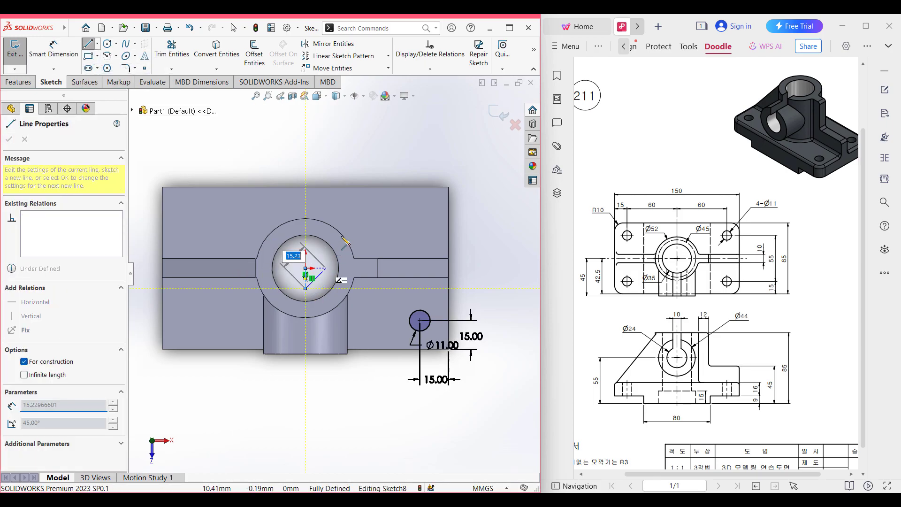
key(Escape)
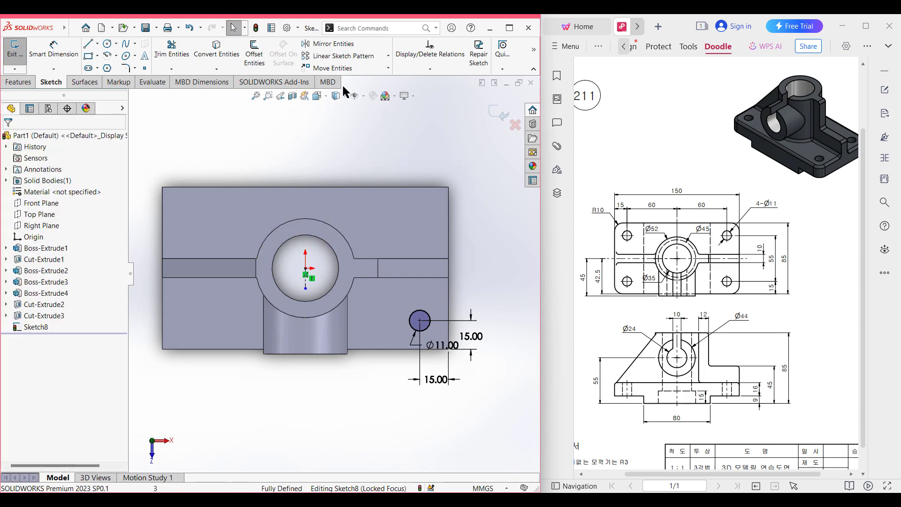
Mirror the 11 mm circle about the vertical centerline, keeping the original as a copy
click(327, 44)
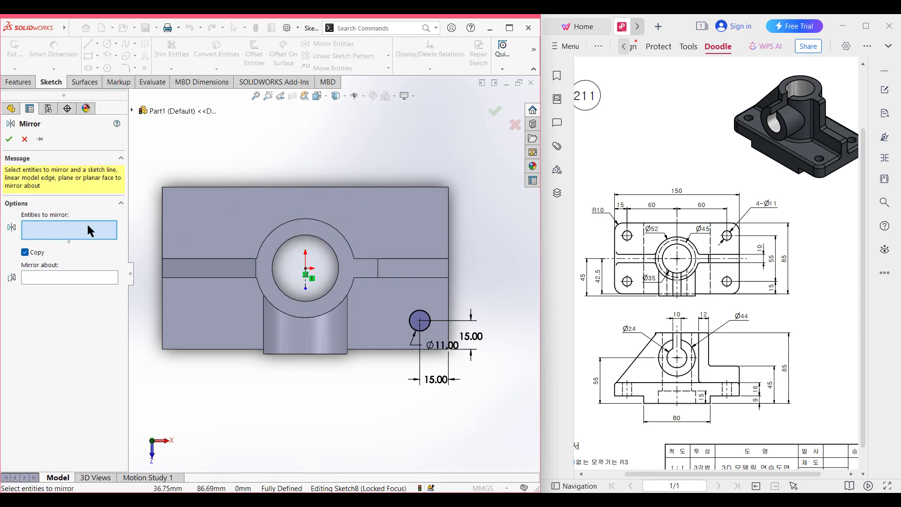
click(412, 328)
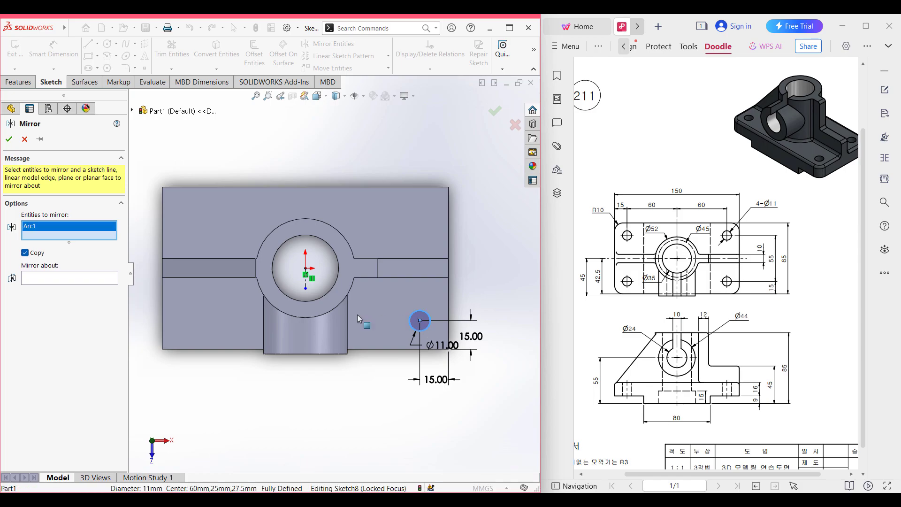
click(82, 282)
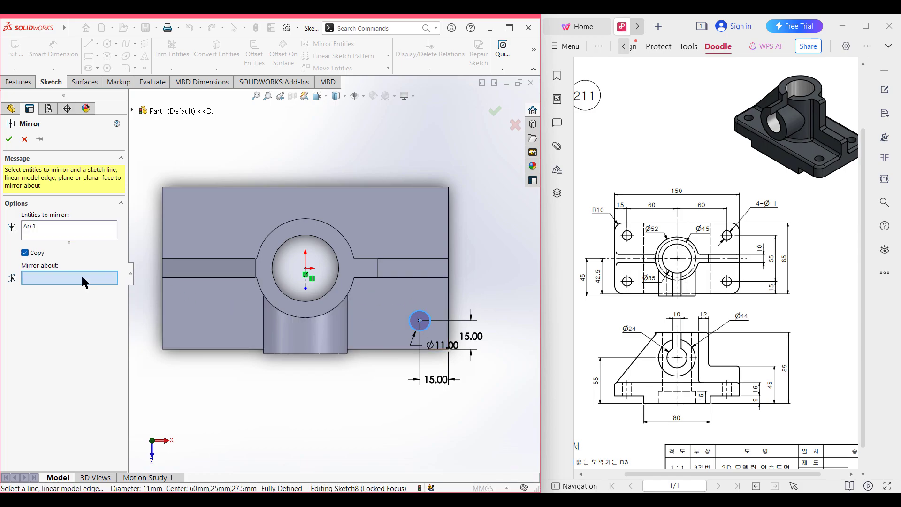
click(306, 283)
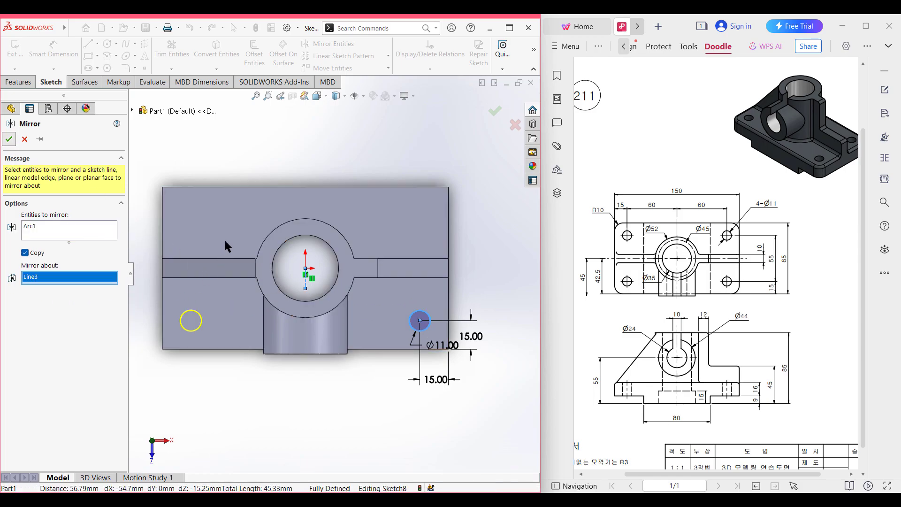
key(Return)
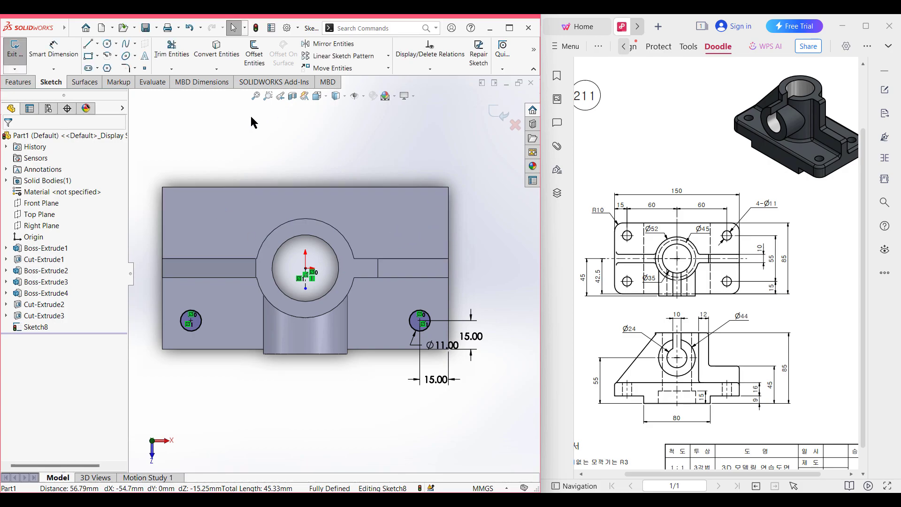
Draw a horizontal centerline about 13.5 mm long from the origin toward the base's left edge
click(97, 44)
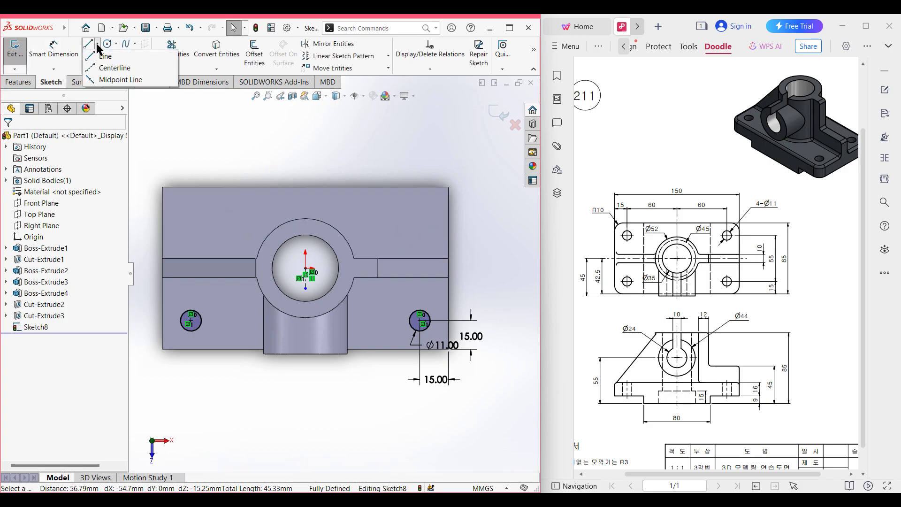
click(114, 68)
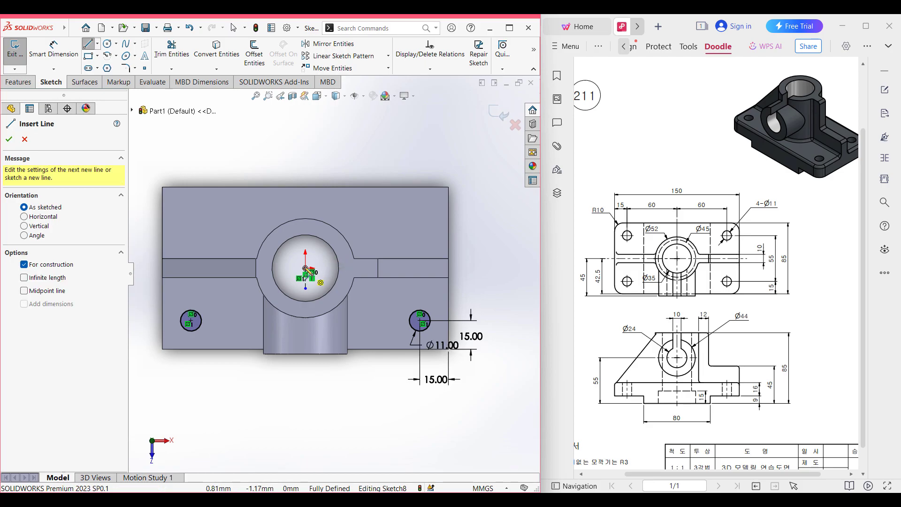
click(305, 268)
key(Return)
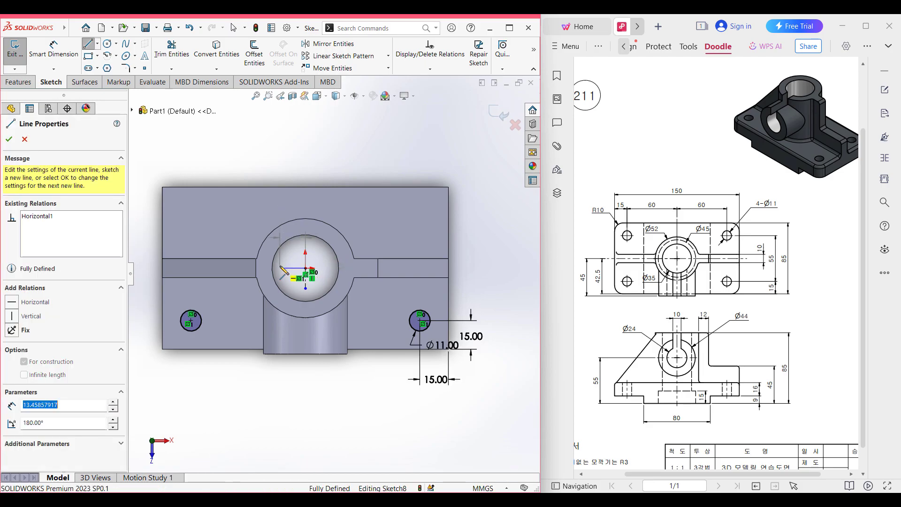
key(Escape)
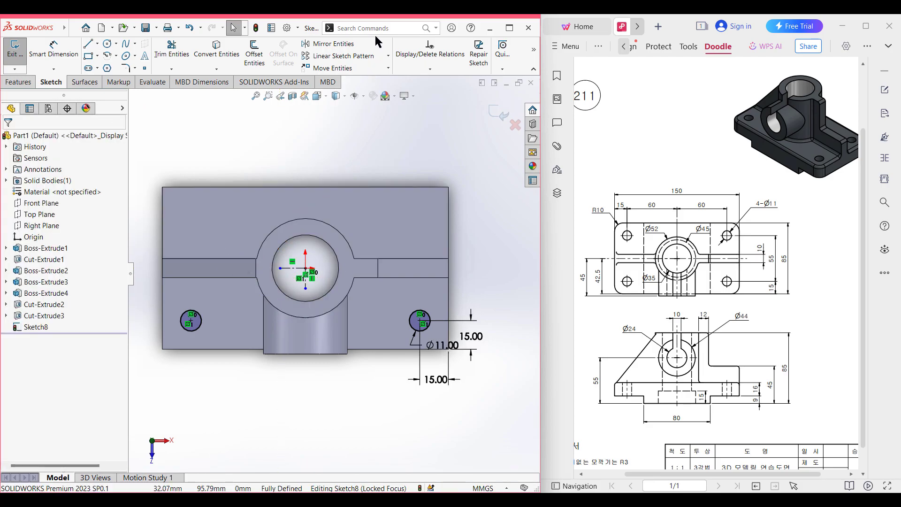
Mirror both 11 mm circles about the horizontal centerline, keeping the originals as copies
click(329, 43)
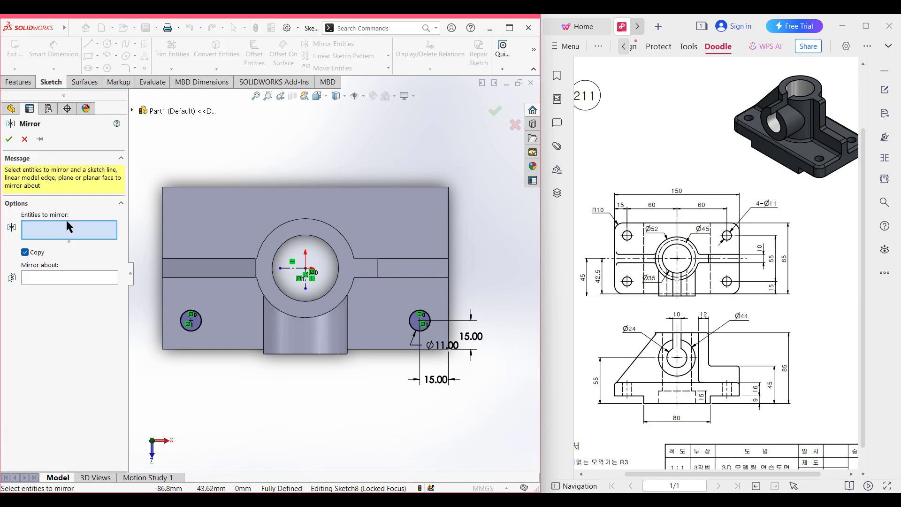
click(190, 319)
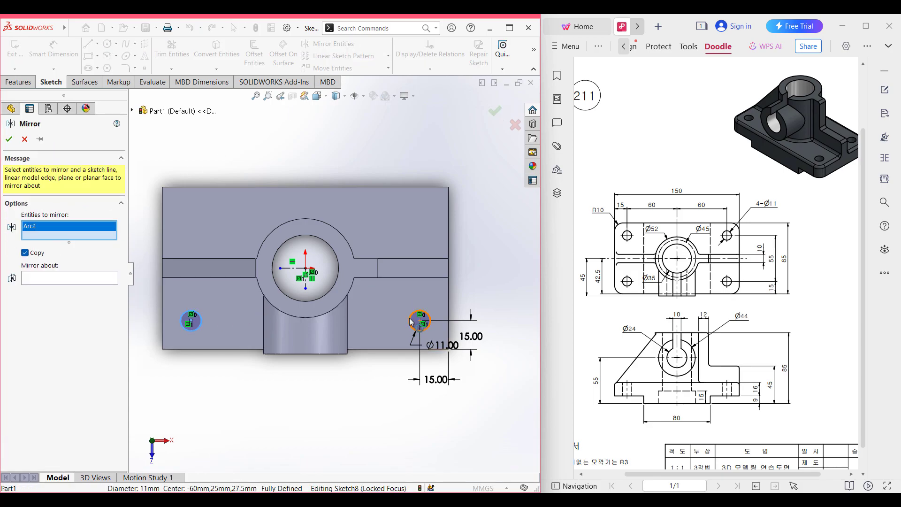
click(411, 320)
click(64, 287)
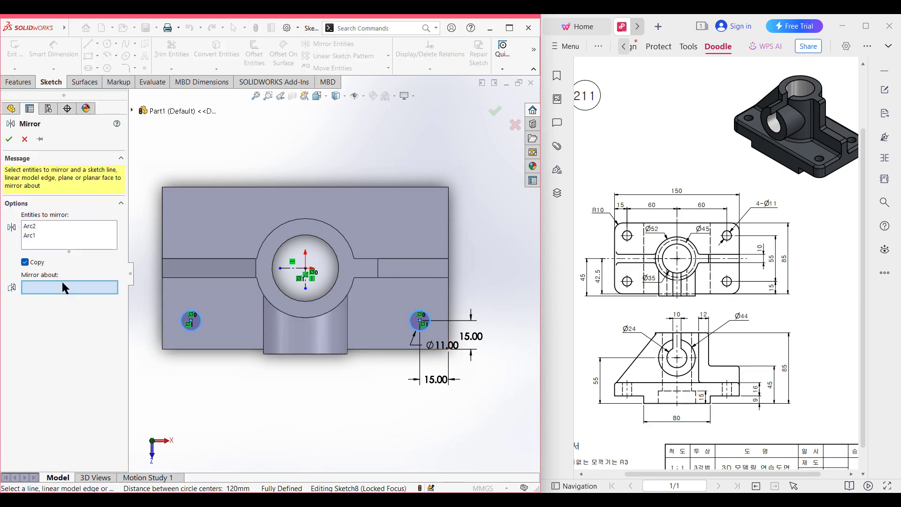
click(294, 268)
click(8, 139)
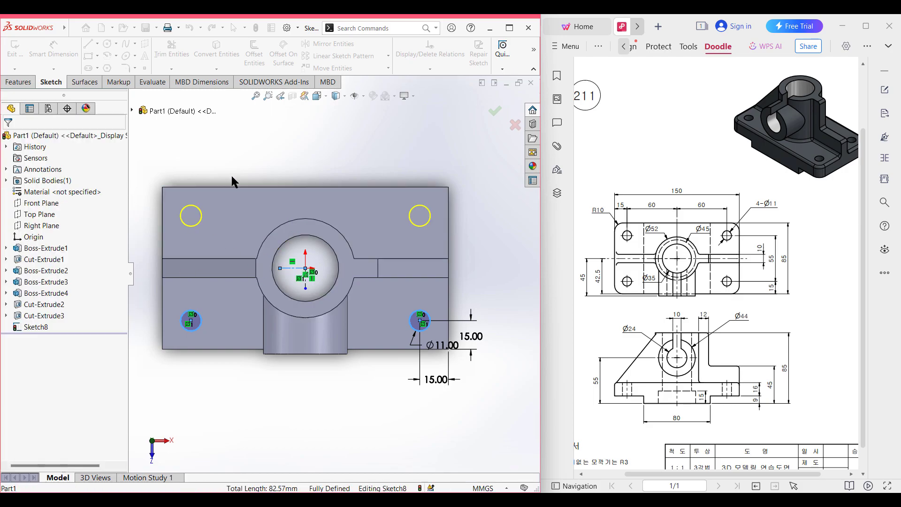
Cut the four 11 mm circles through the base with a 96 mm blind Extruded Cut
key(ctrl+7)
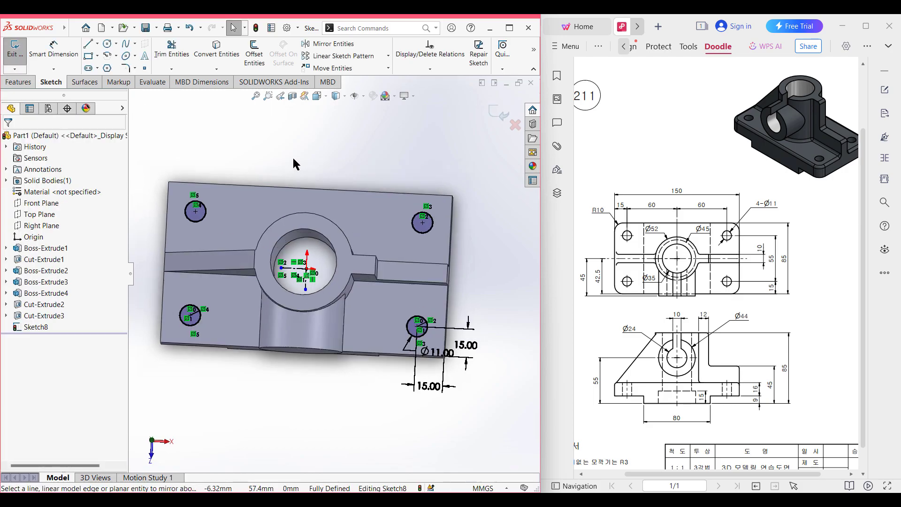
click(15, 85)
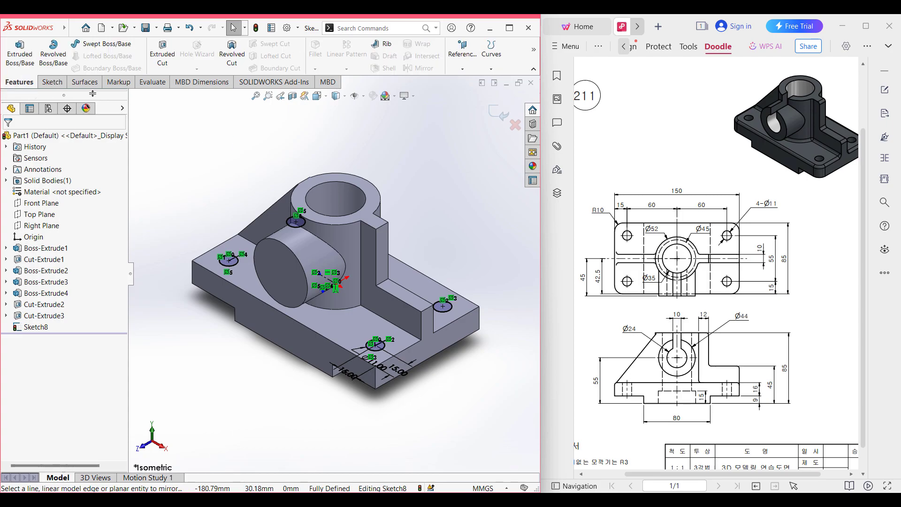
click(162, 56)
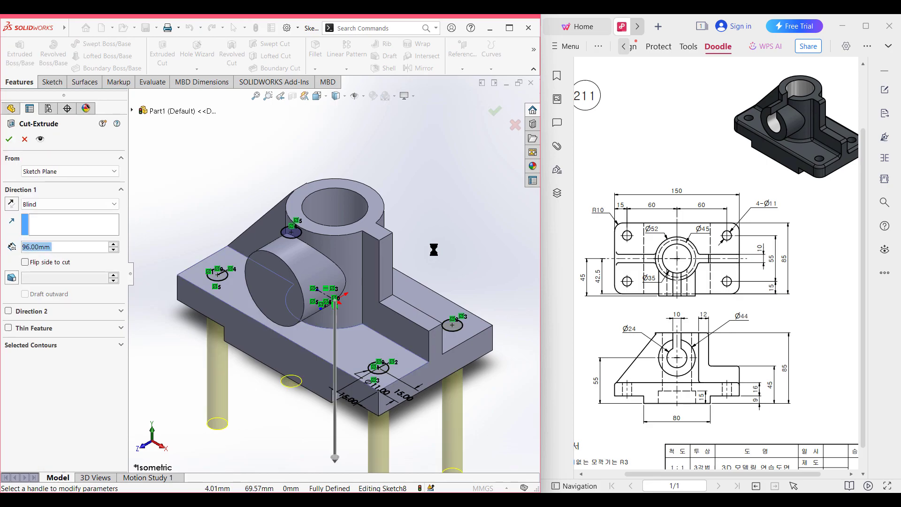
click(10, 139)
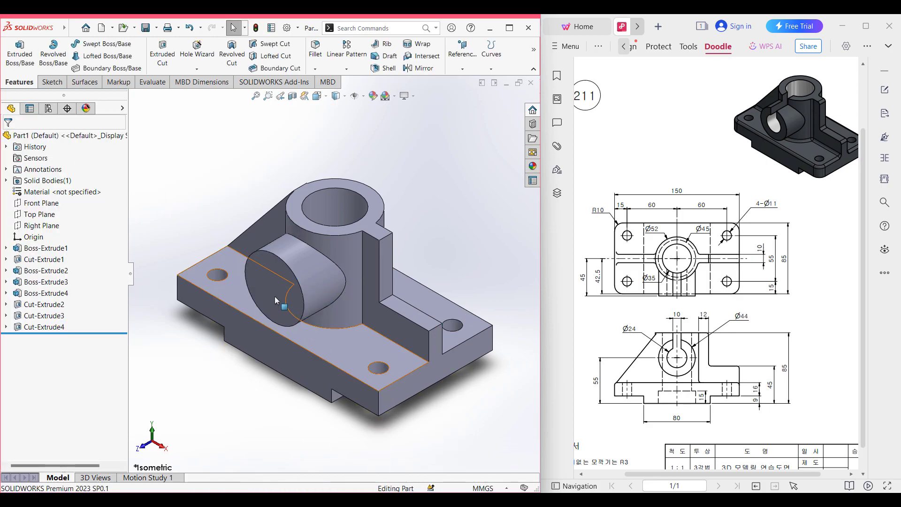
Start a sketch on the horizontal boss's front face and draw a 24 mm diameter circle concentric with the boss
click(283, 284)
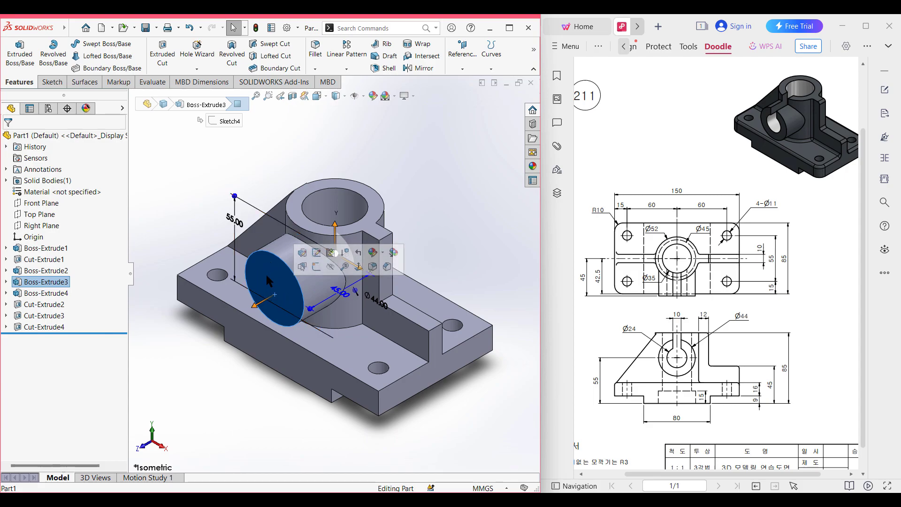
right_click(270, 276)
click(292, 261)
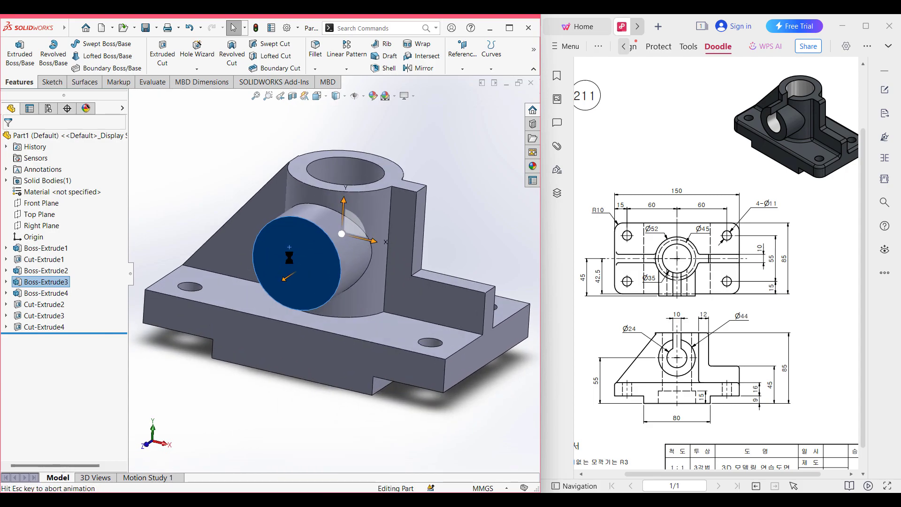
click(194, 190)
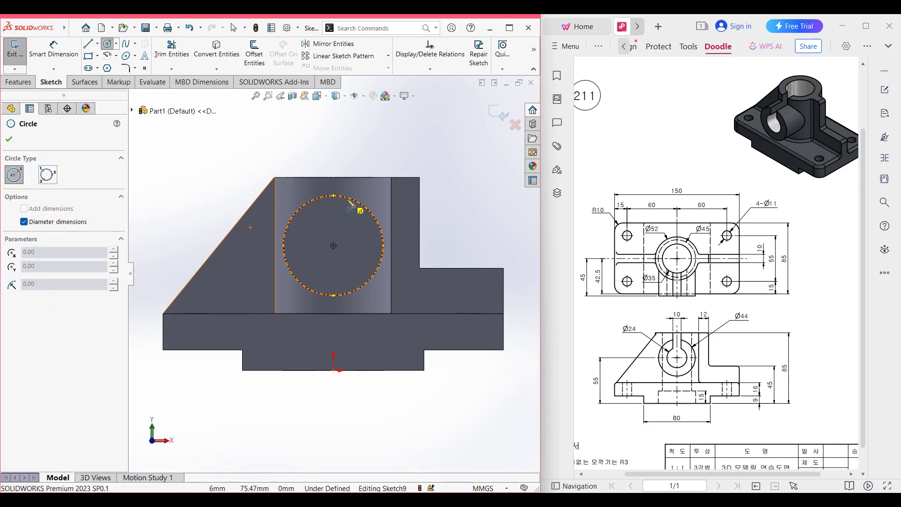
click(334, 246)
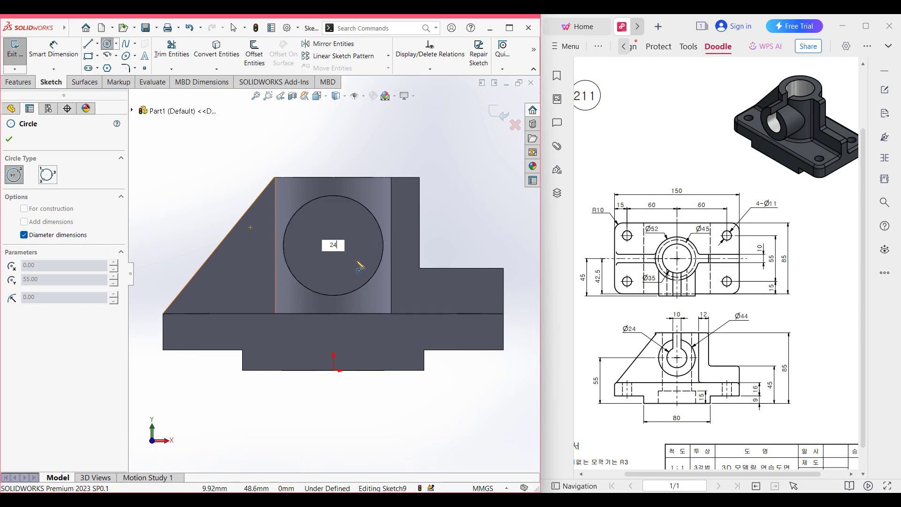
key(Return)
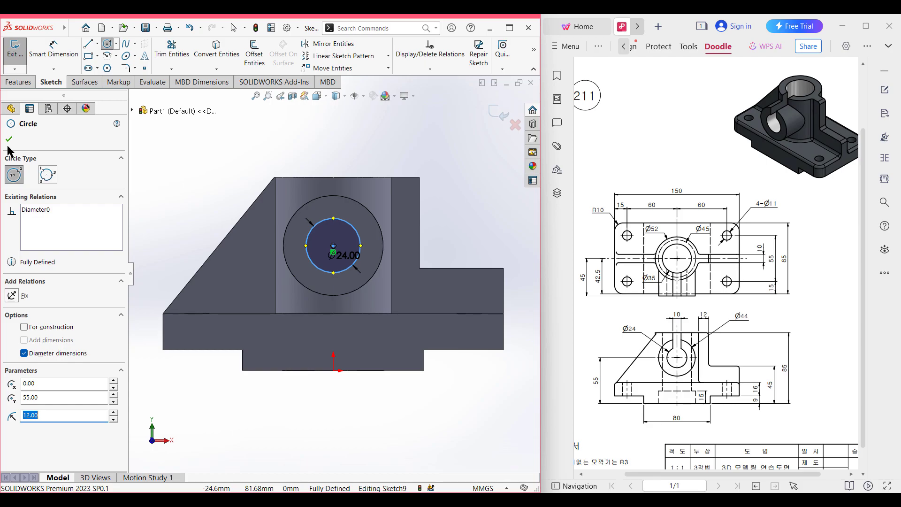
click(8, 139)
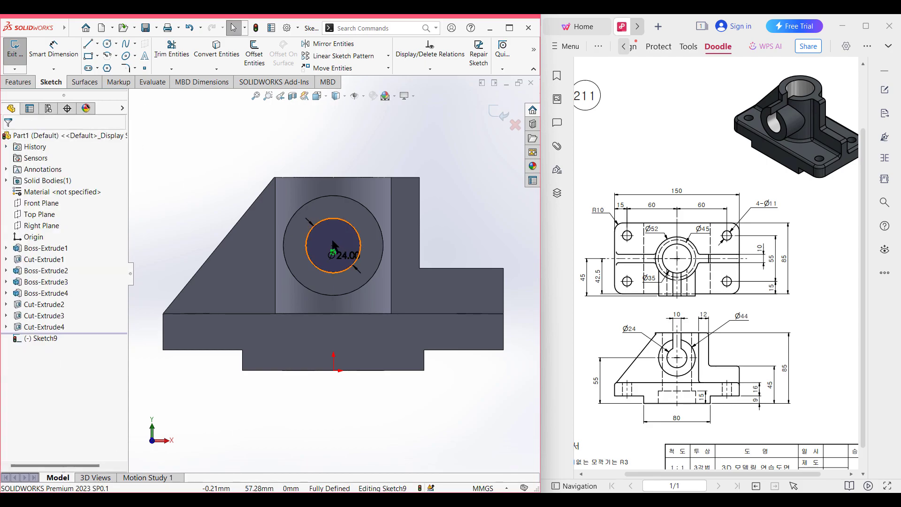
Draw a vertical centerline about 44.7 mm long from the 24 mm circle's centre up past the cylinder's top
click(97, 43)
click(113, 68)
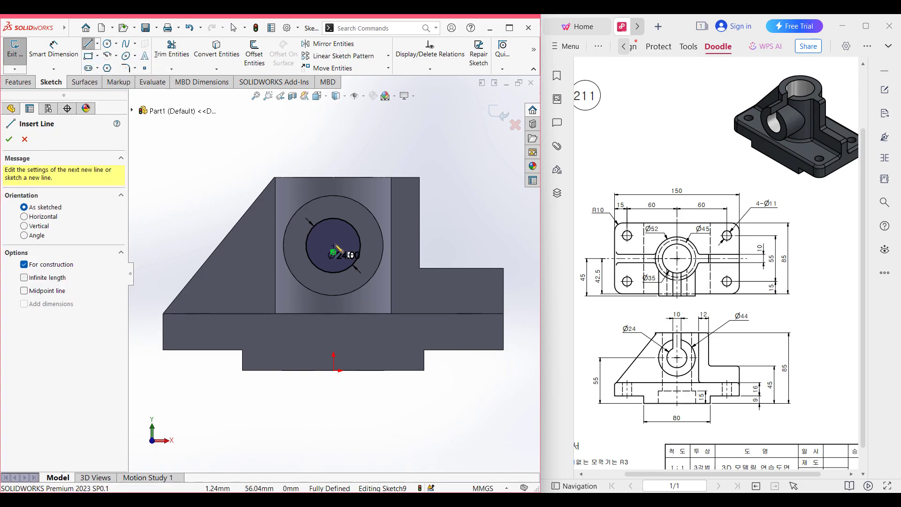
click(333, 246)
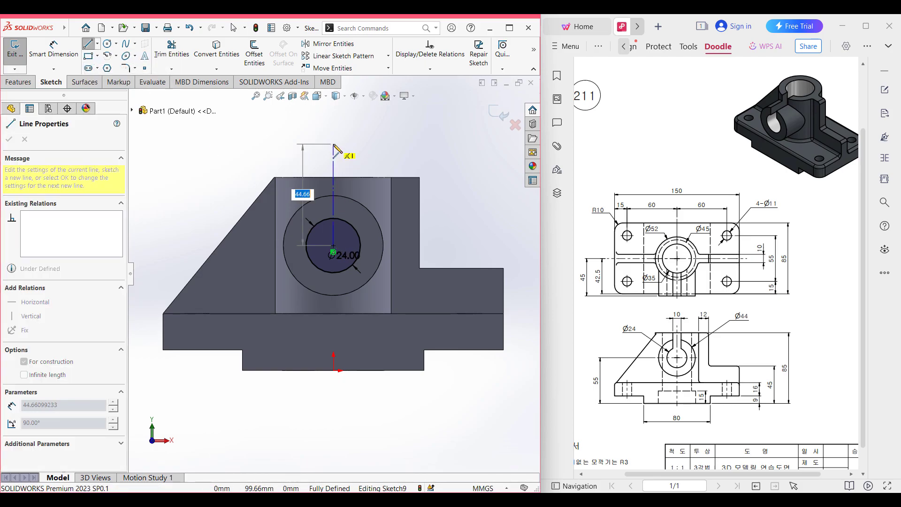
click(333, 144)
key(Escape)
Offset the vertical centerline by 10/2 mm in both directions, closing the ends with line caps
click(255, 54)
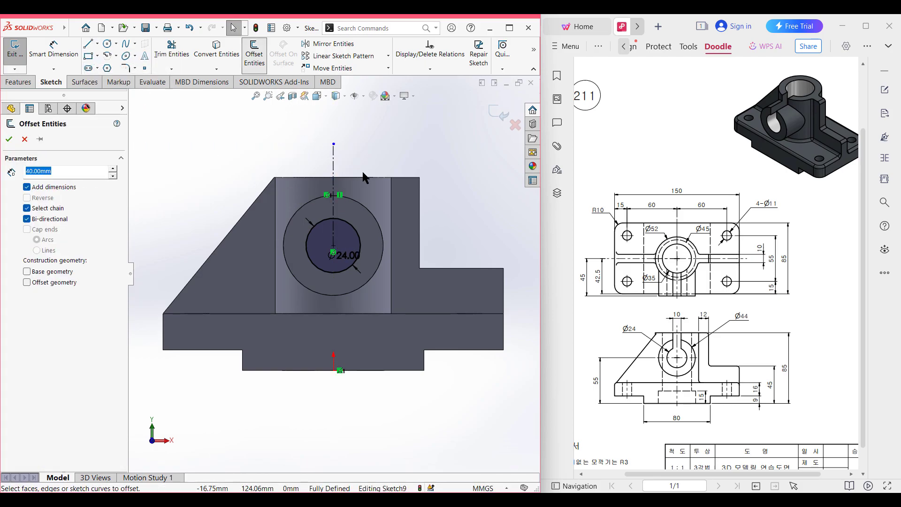
click(334, 157)
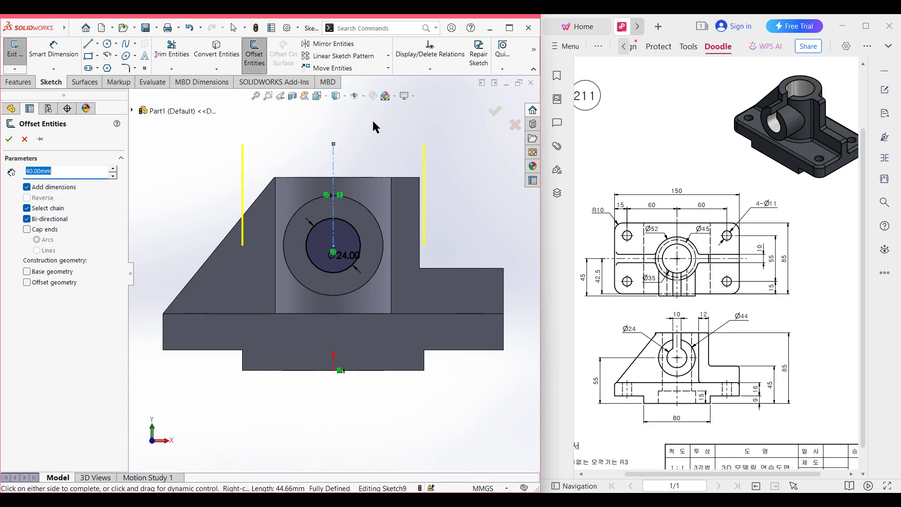
text(10/2)
key(Return)
click(28, 230)
click(9, 140)
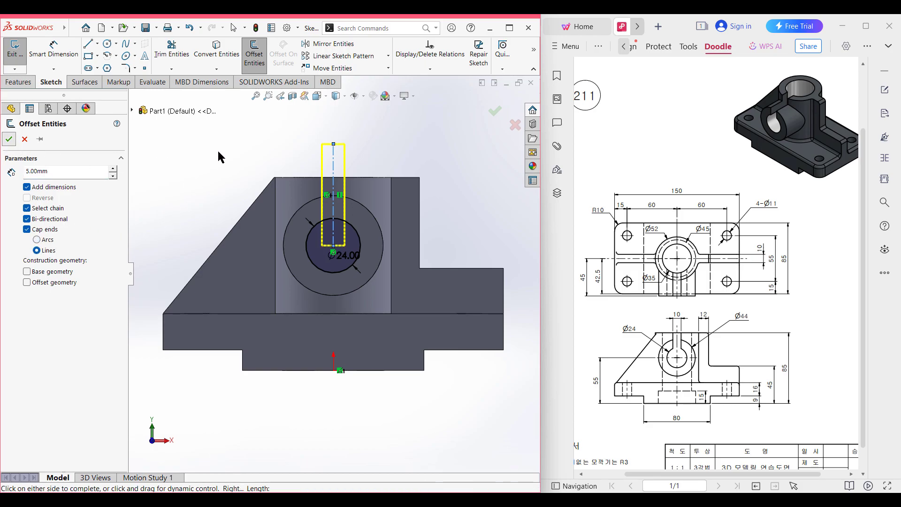
Trim the slot geometry inside the 24 mm circle and the arc between the slot's sides to form a keyhole profile
click(171, 57)
scroll(349, 227, down, 3)
mouse_move(341, 249)
mouse_down()
mouse_move(277, 250)
mouse_move(329, 270)
mouse_move(305, 210)
mouse_move(311, 221)
mouse_up()
scroll(317, 234, up, 3)
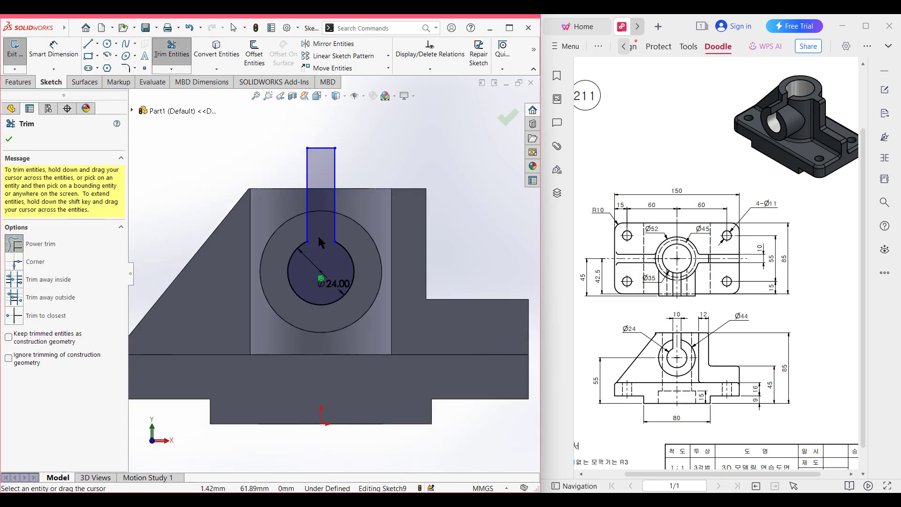
click(9, 140)
Cut the keyhole profile 44 mm deep through the boss into the cylinder's bore with a blind Extruded Cut
key(ctrl+7)
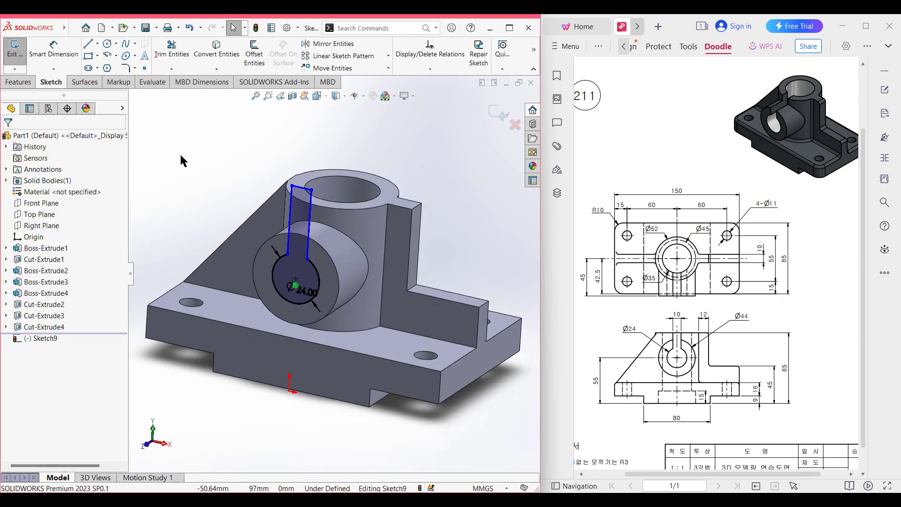
click(7, 84)
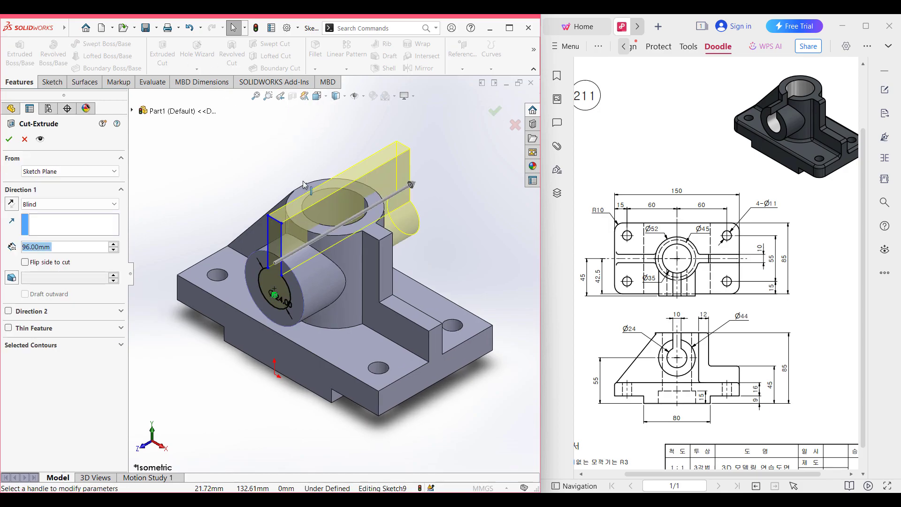
click(317, 96)
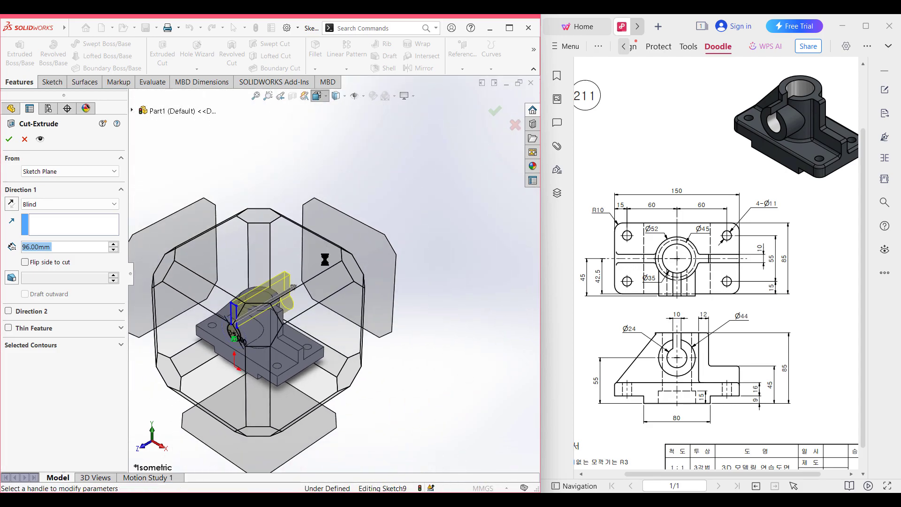
click(332, 252)
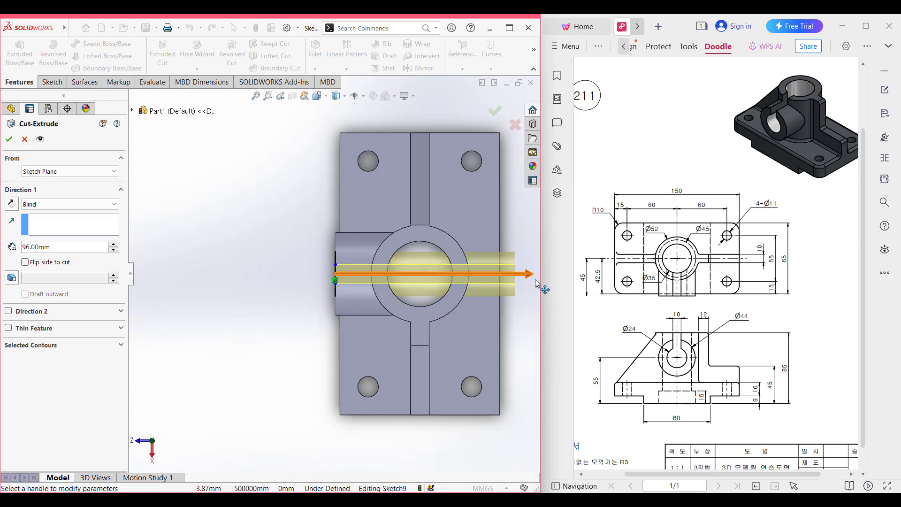
click(526, 276)
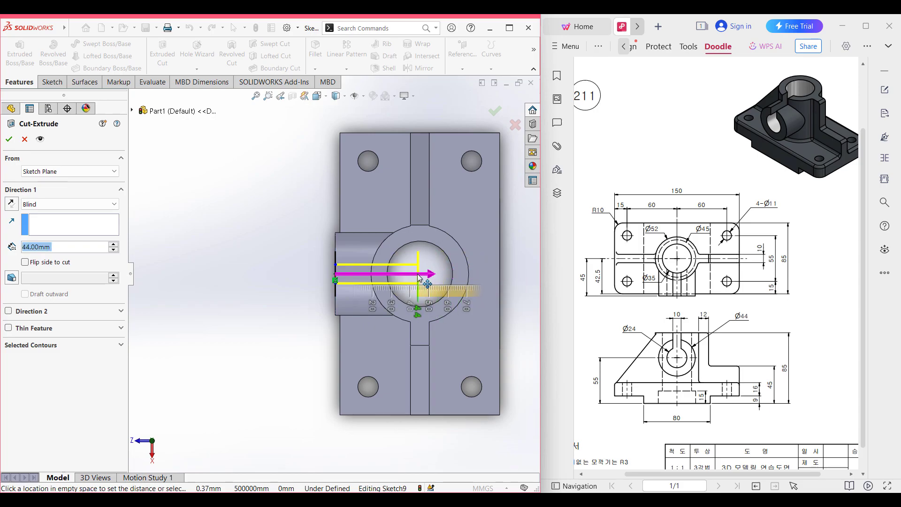
click(419, 277)
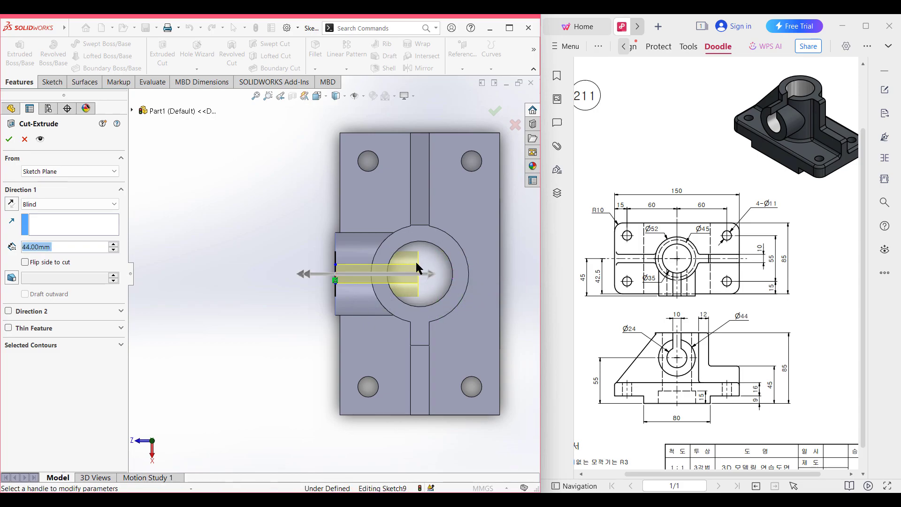
click(11, 140)
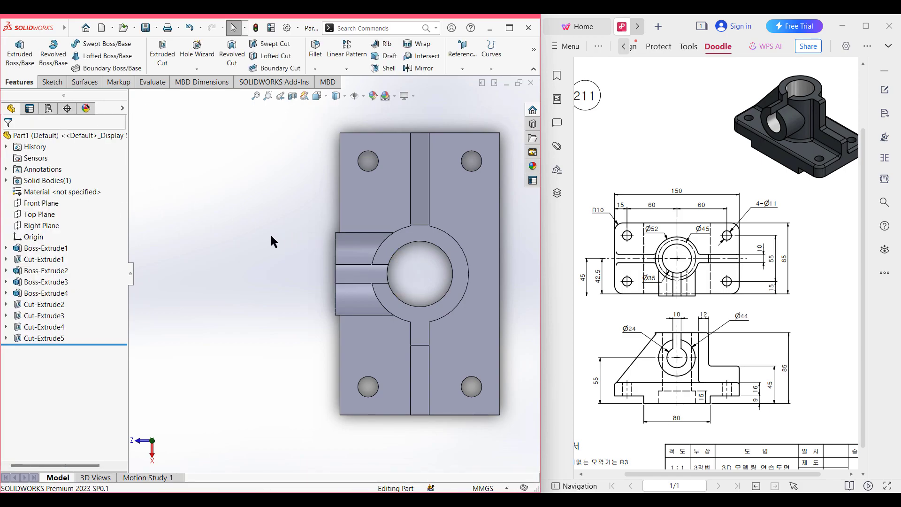
Fillet the base's four vertical corner edges with a 10 mm radius
key(ctrl+7)
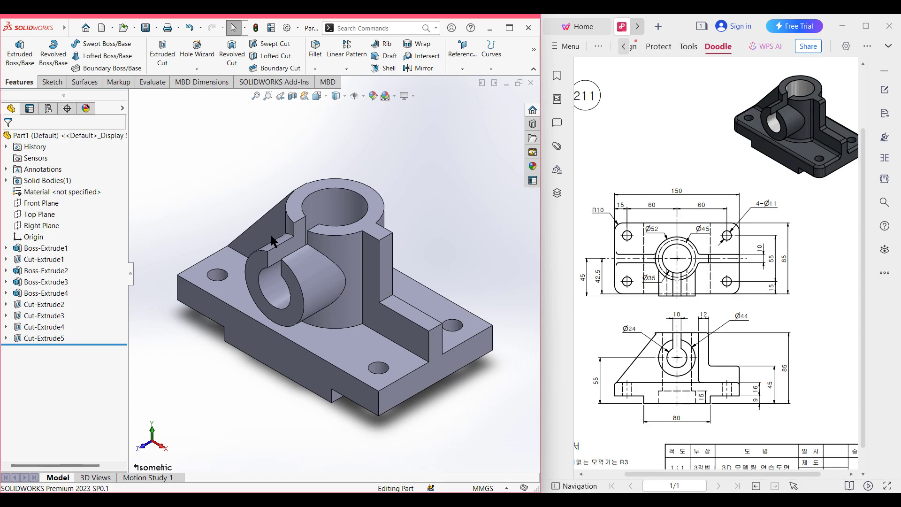
click(376, 399)
click(478, 409)
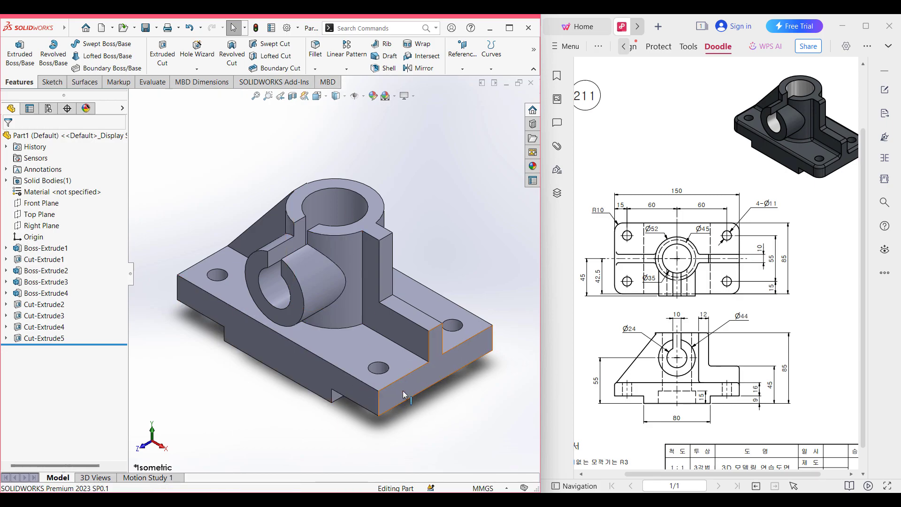
click(315, 57)
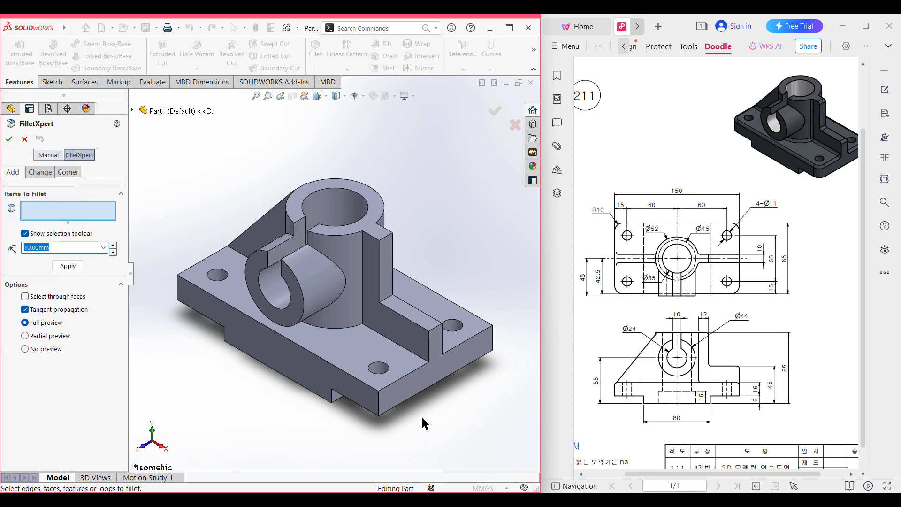
click(379, 400)
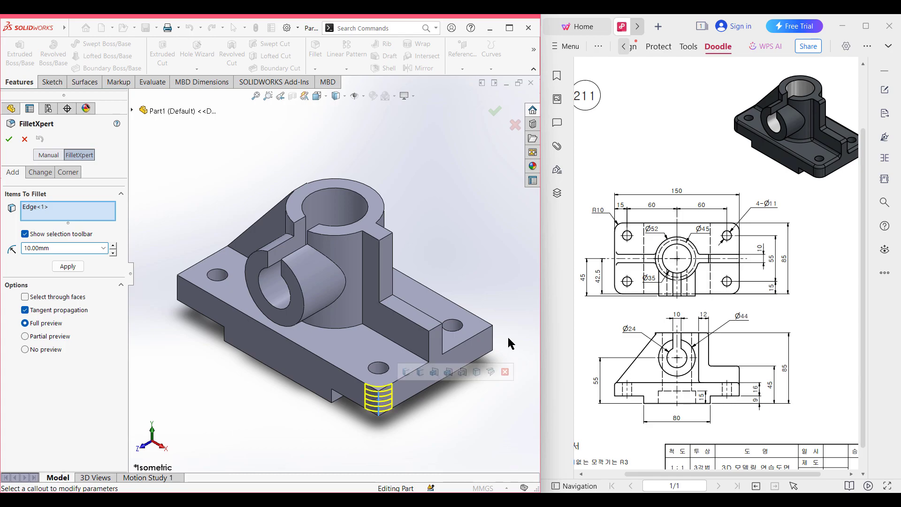
click(493, 338)
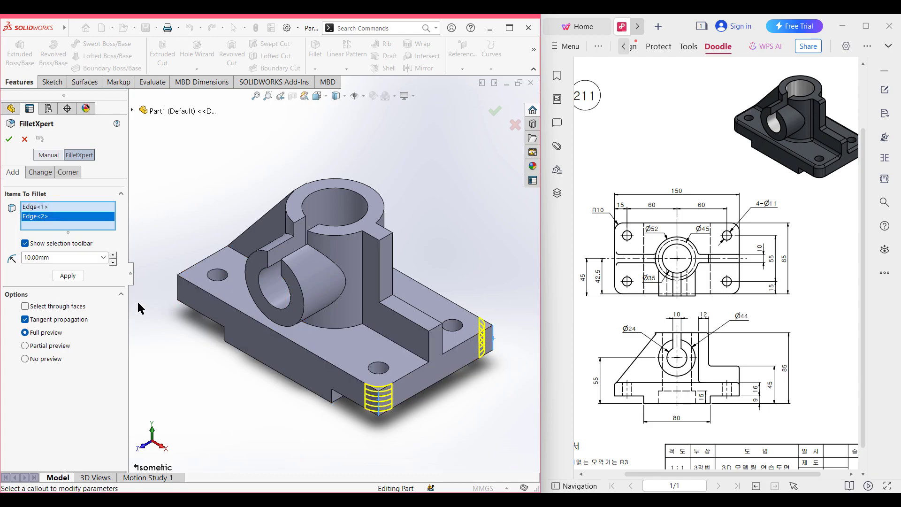
click(179, 295)
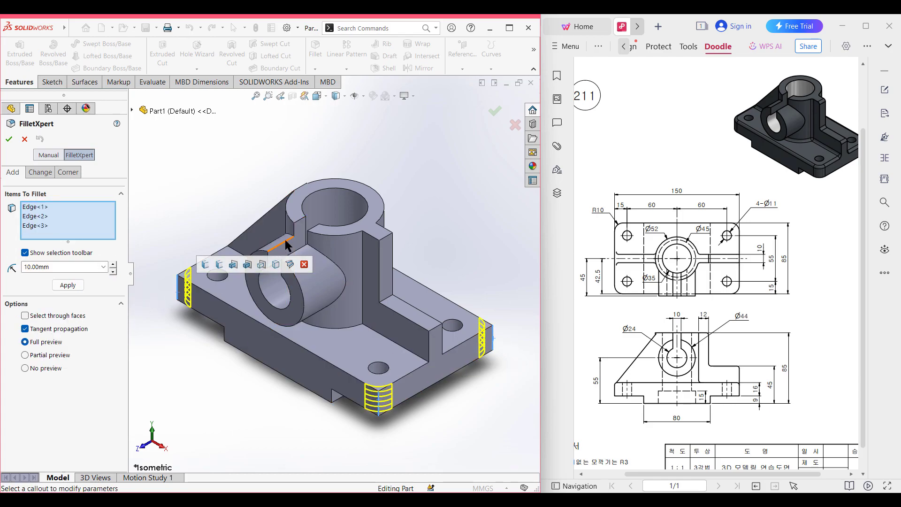
middle_drag(251, 185, 319, 291)
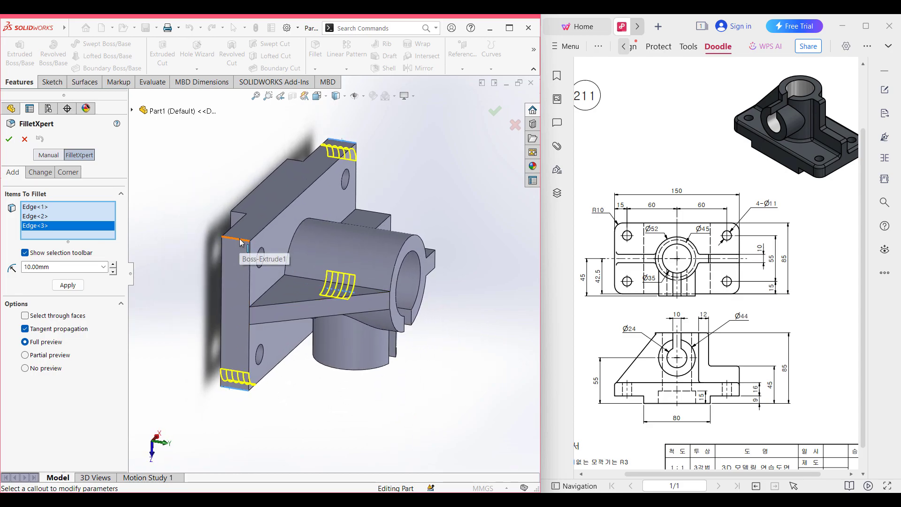
click(240, 246)
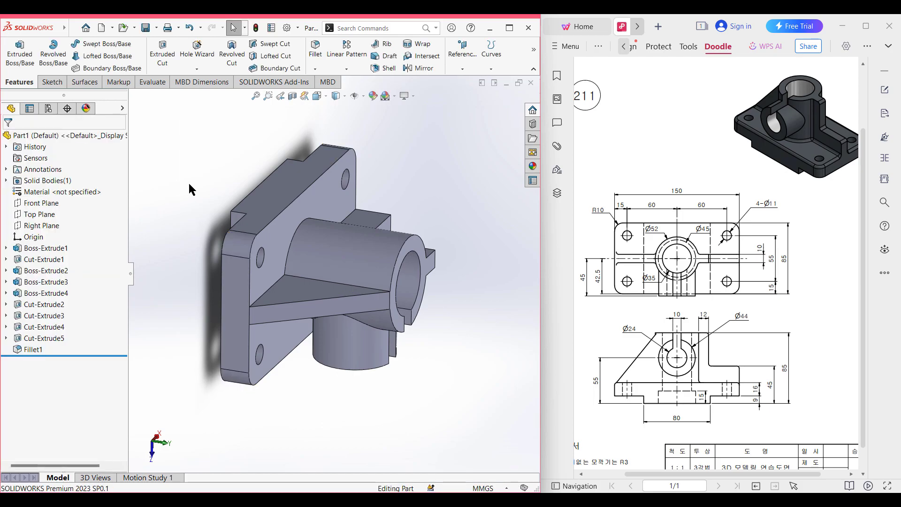
Set up a 3 mm fillet on the boss-side edges where the cylinder, stepped web and triangular rib meet each other and the base
key(ctrl+7)
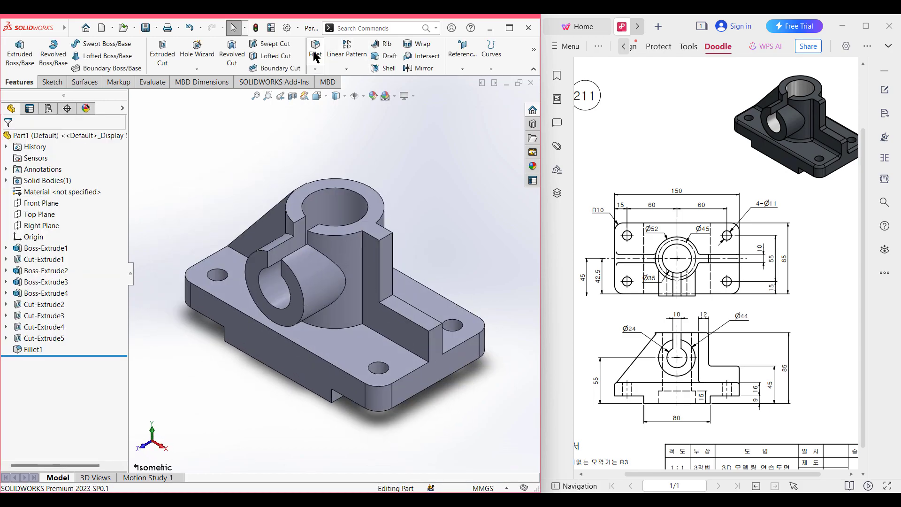
click(314, 56)
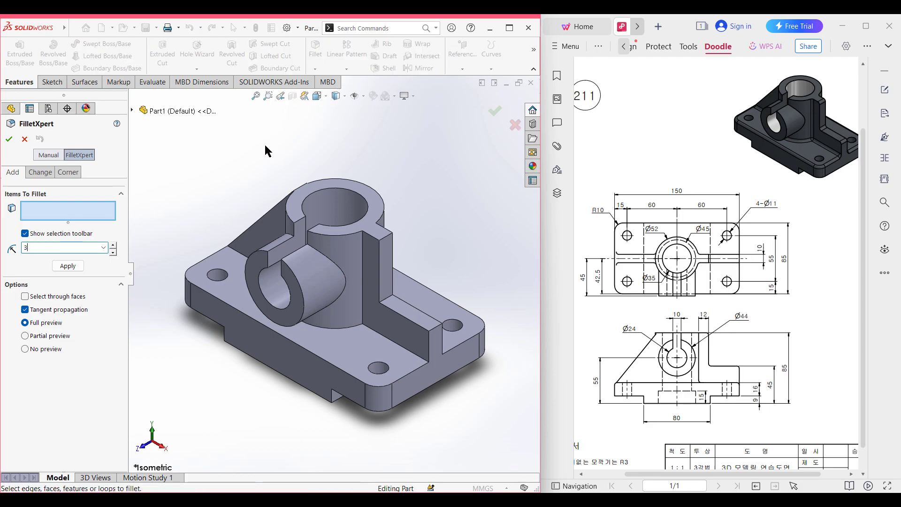
click(363, 278)
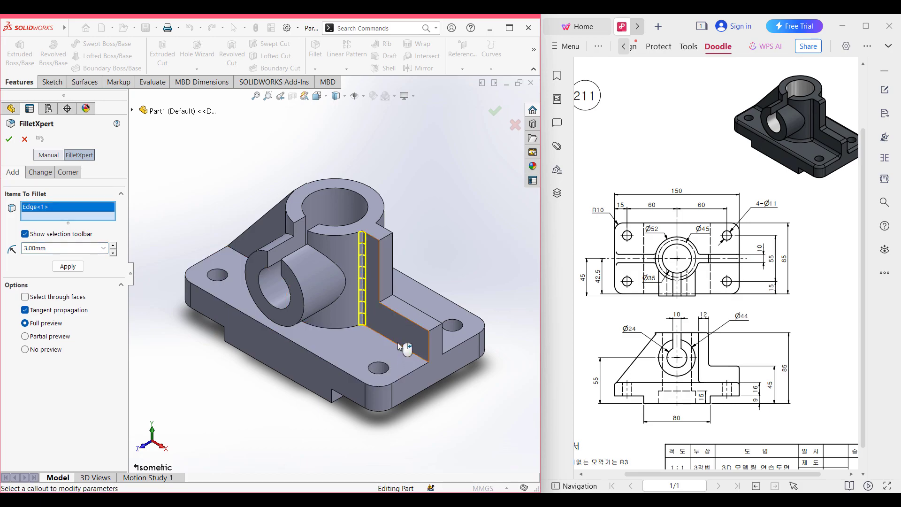
click(399, 349)
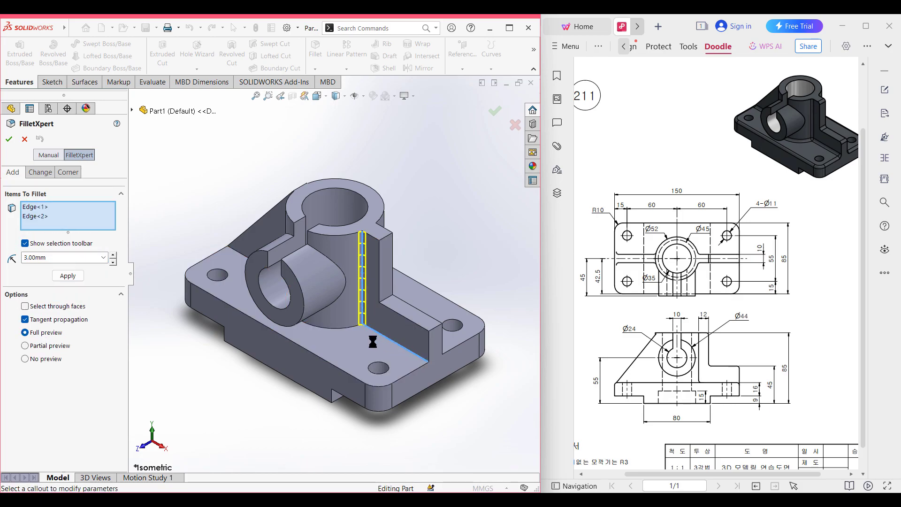
click(342, 328)
middle_drag(266, 299, 241, 277)
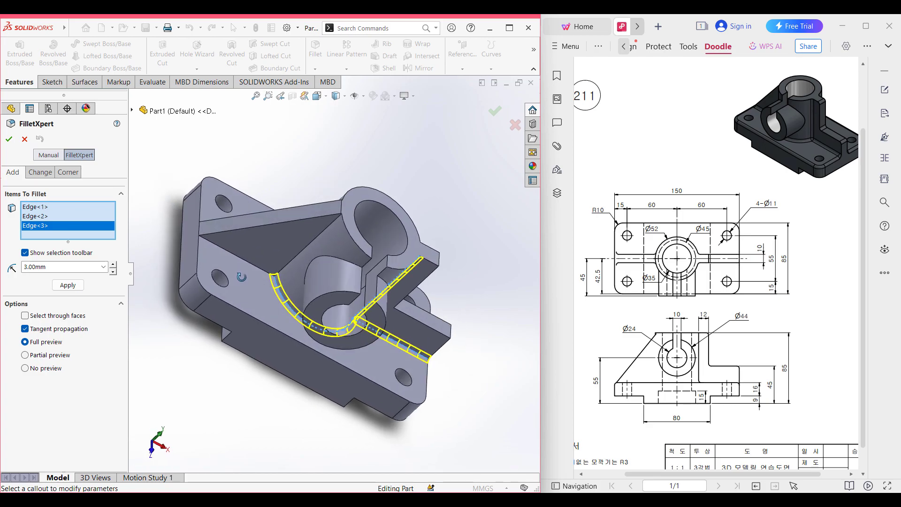
click(252, 264)
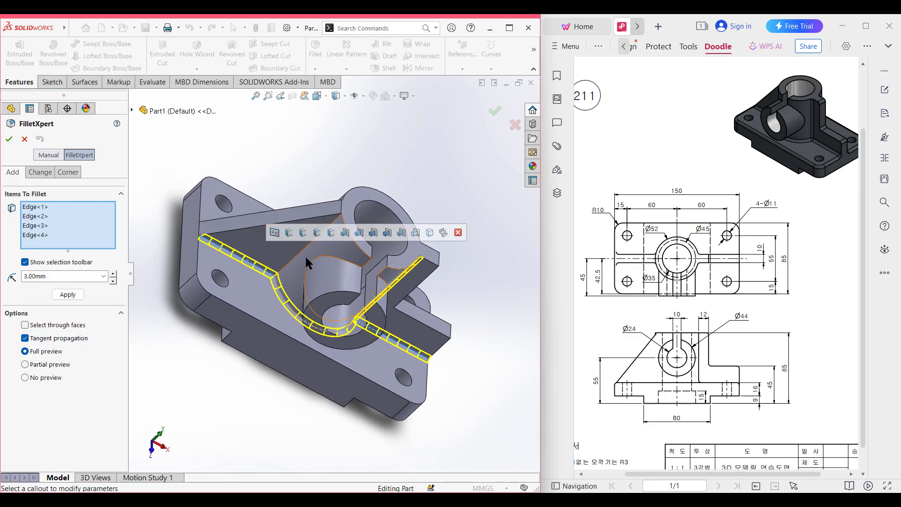
Add the matching web, cylinder and rib junction edges on the side opposite the boss to the fillet selection
middle_drag(348, 271, 287, 319)
click(356, 317)
click(360, 334)
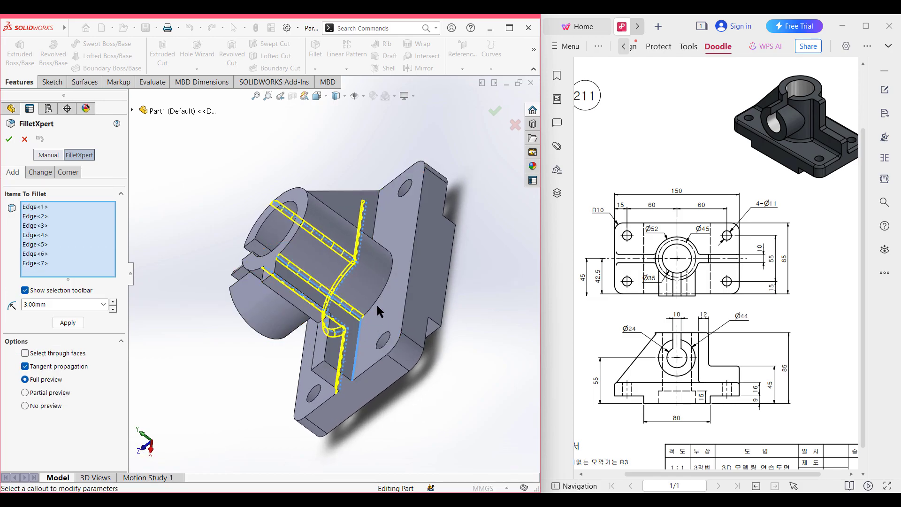
click(385, 291)
middle_drag(400, 207, 358, 286)
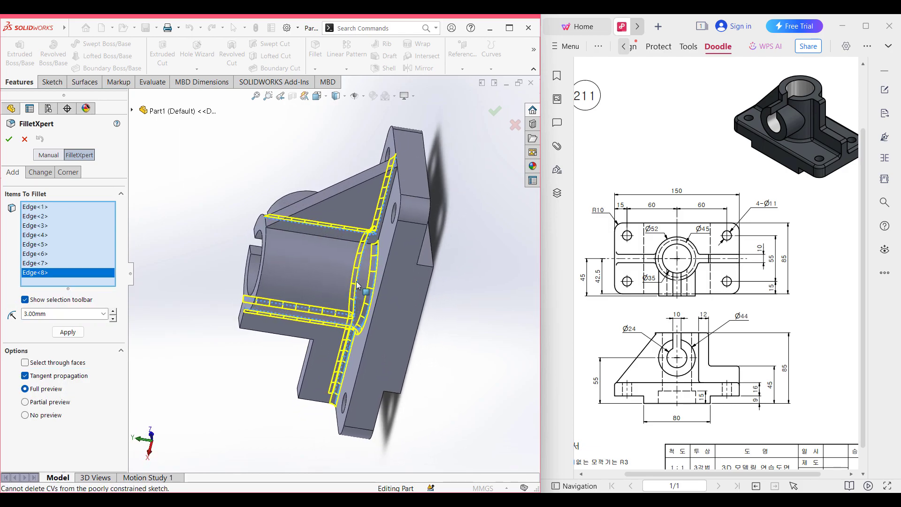
click(368, 255)
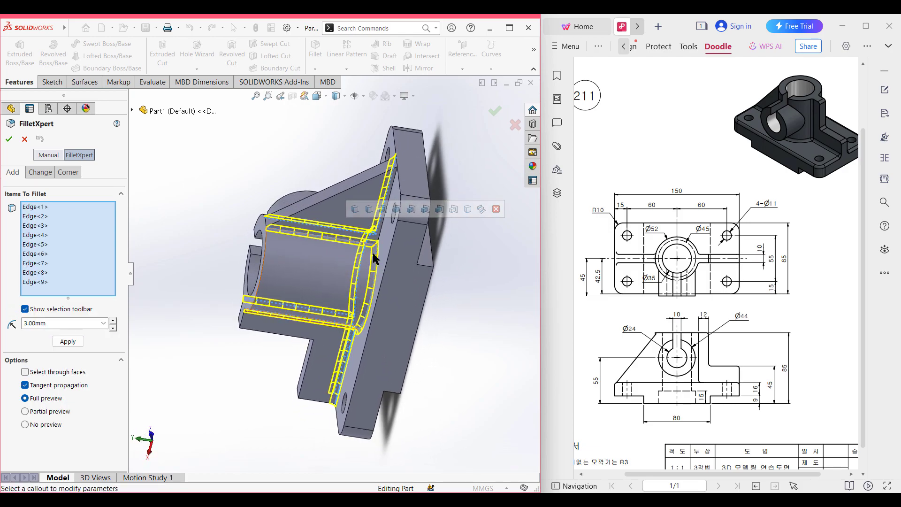
middle_drag(367, 254, 387, 248)
click(393, 225)
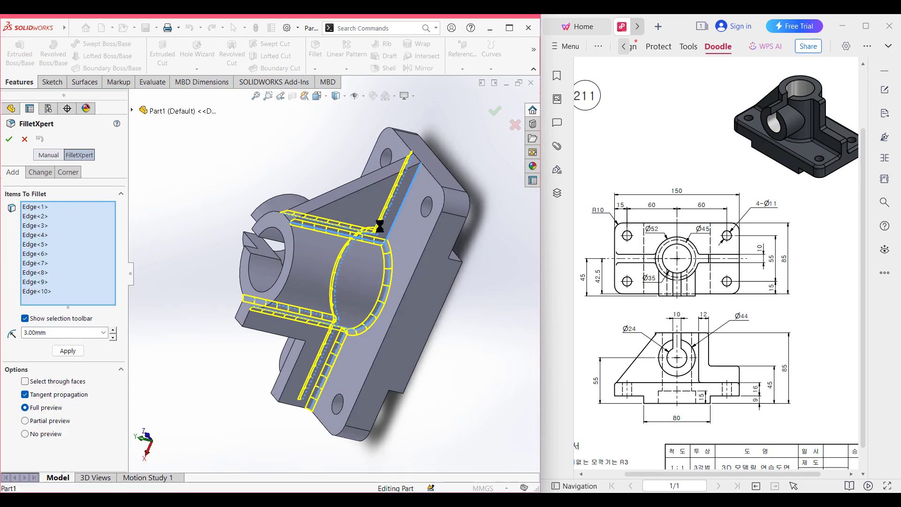
Add the stepped web's upper and lower outer corner edges to the selection and apply the 3 mm fillet
middle_drag(229, 251, 356, 190)
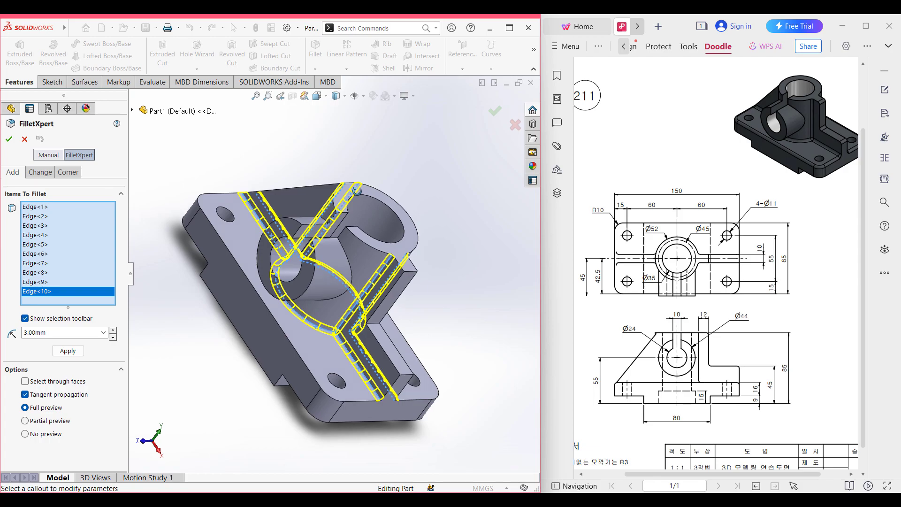
click(411, 273)
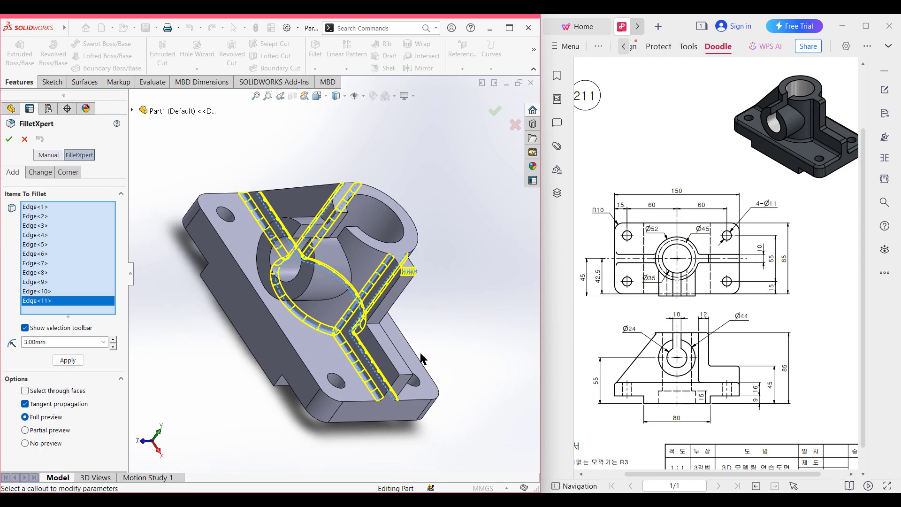
click(407, 379)
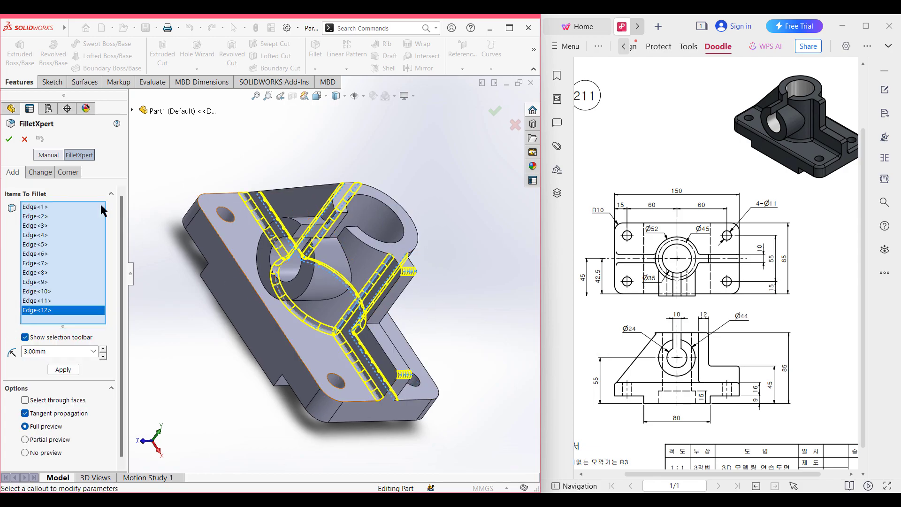
click(9, 140)
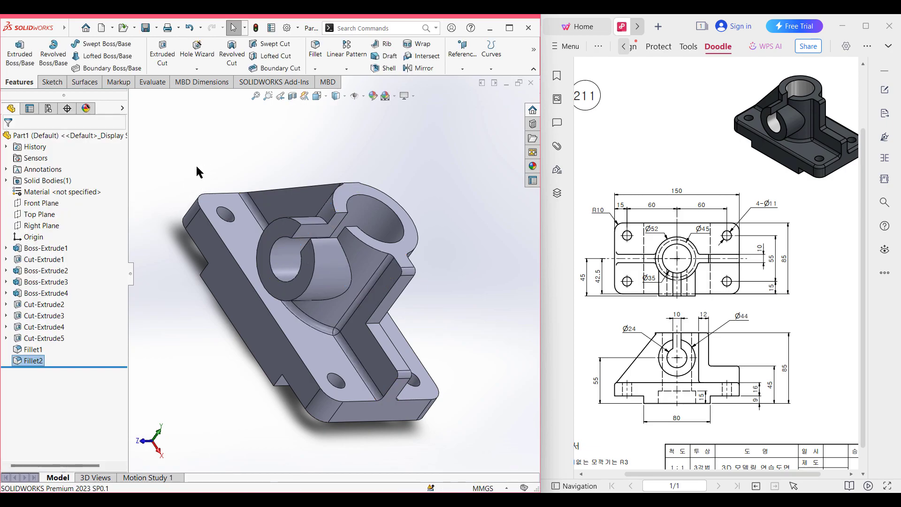
Fillet the base plate's upper outer edges on both long sides with a 3 mm radius
key(ctrl+7)
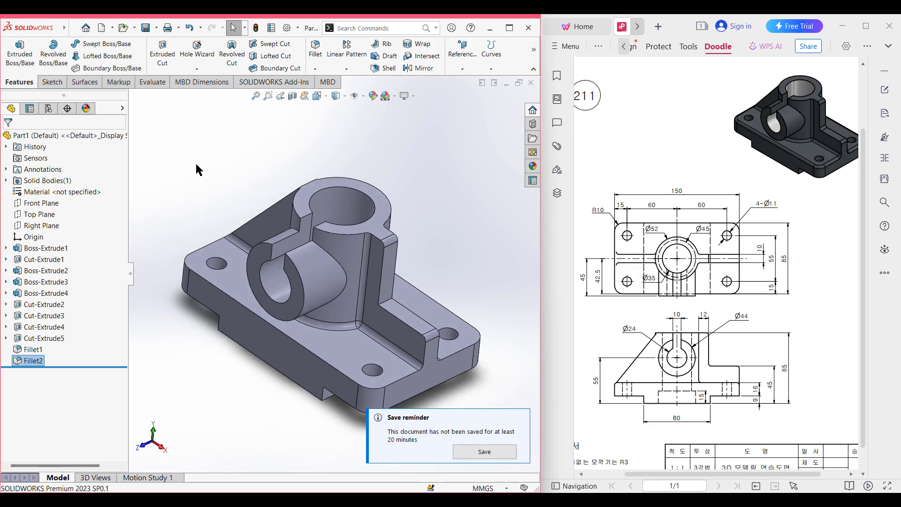
click(315, 58)
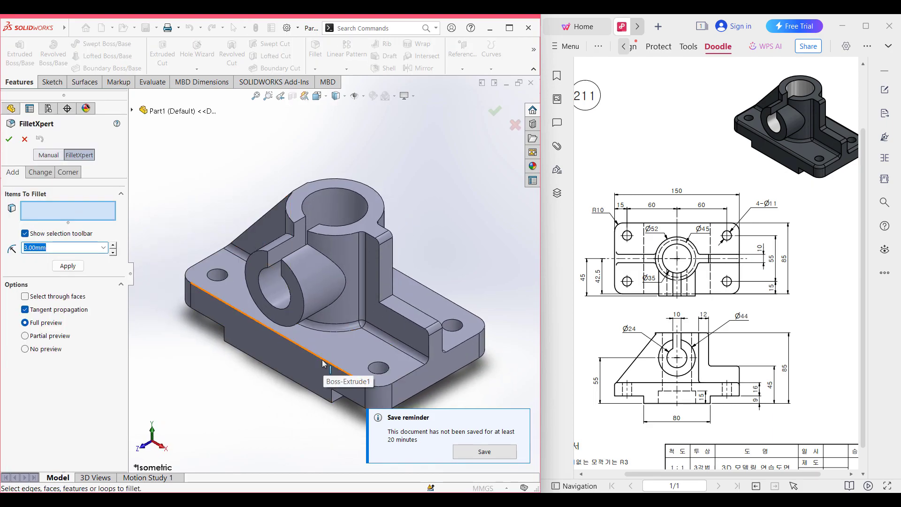
click(322, 363)
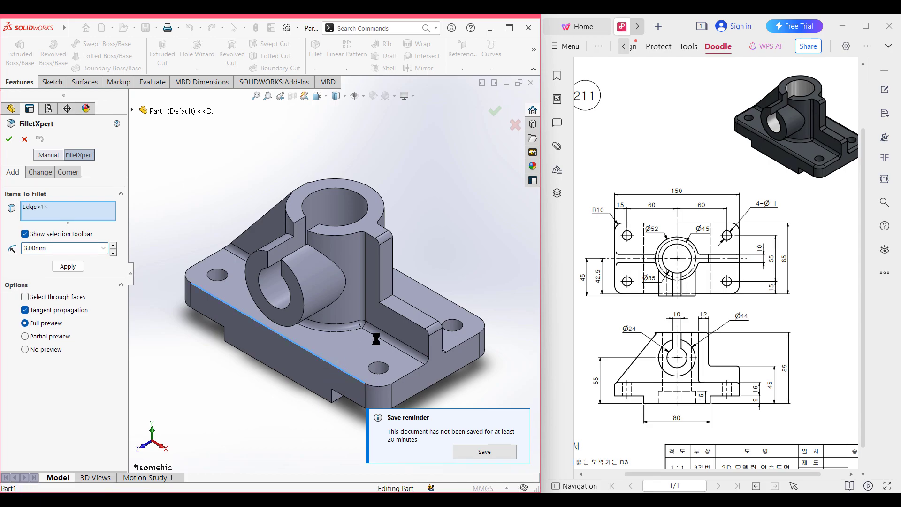
click(443, 303)
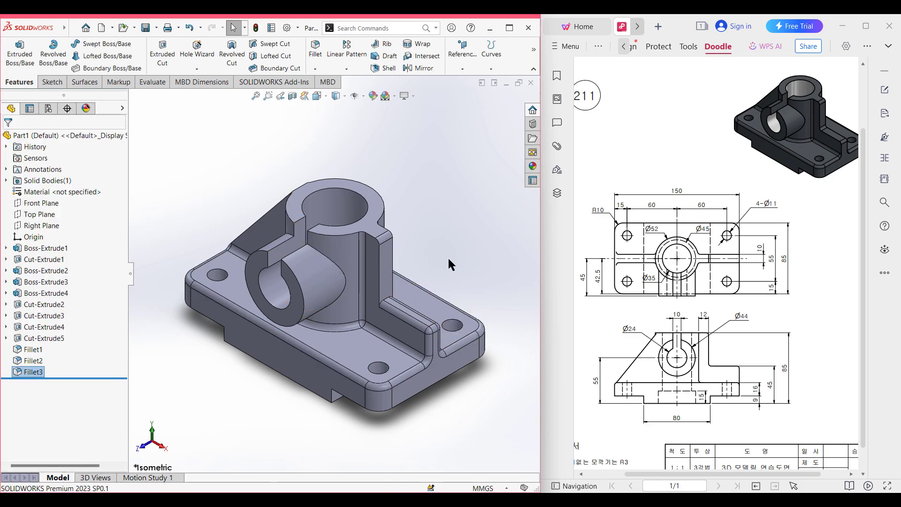
Remove the two 3 mm fillet faces along the top edges of the stepped web's lower section with FilletXpert
click(315, 52)
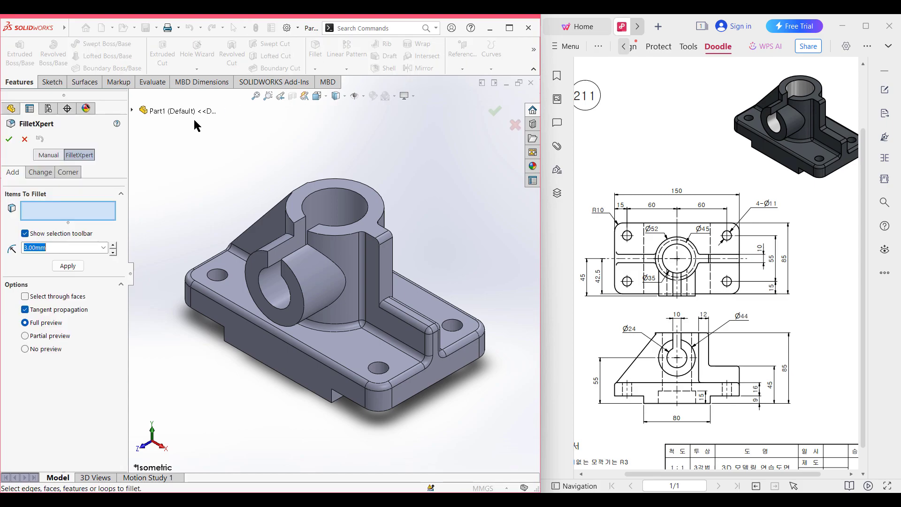
click(46, 173)
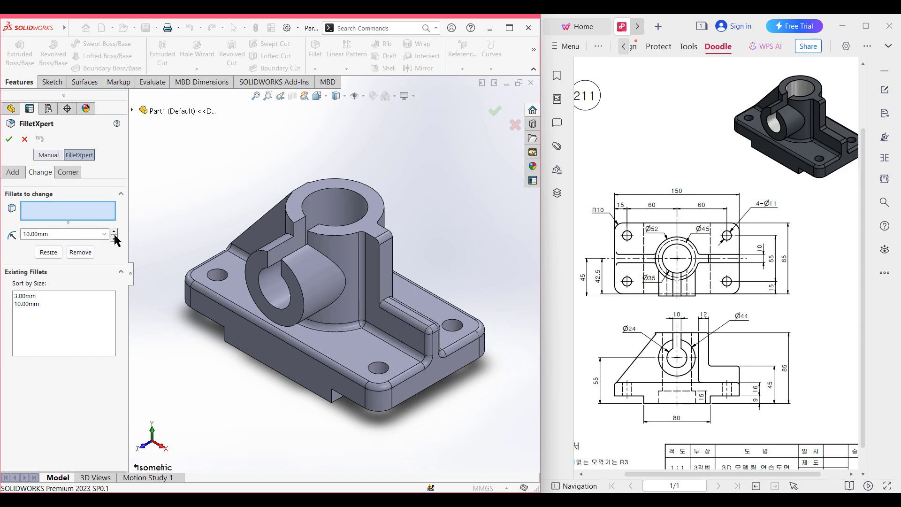
click(104, 234)
click(51, 245)
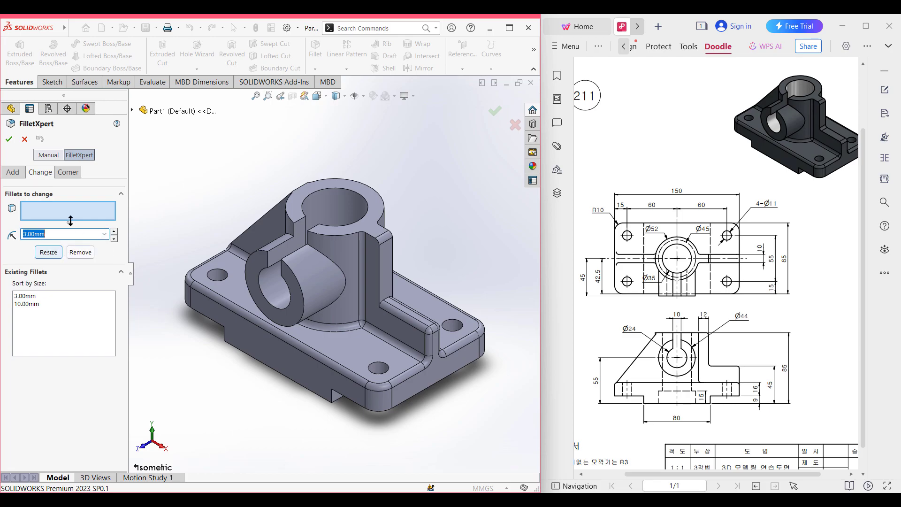
click(405, 317)
middle_drag(446, 232, 372, 330)
click(373, 334)
middle_drag(252, 385, 292, 337)
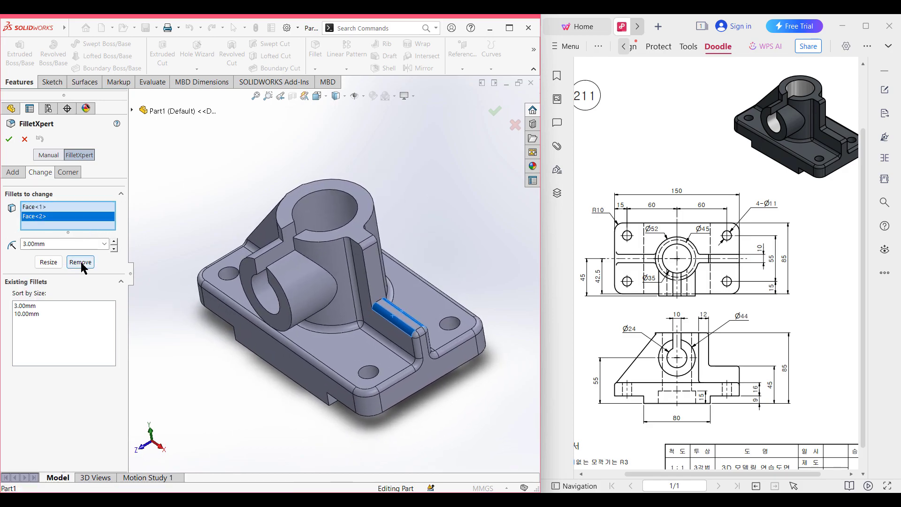
click(81, 262)
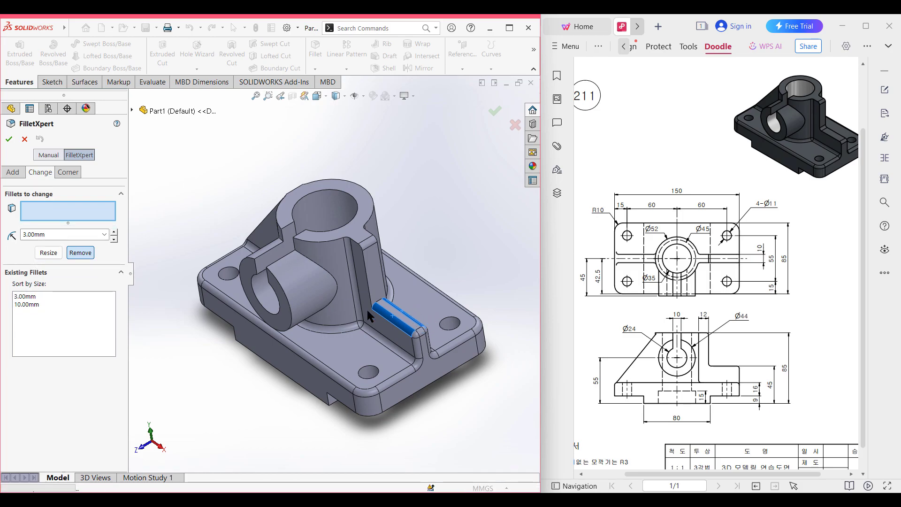
middle_drag(443, 250, 453, 247)
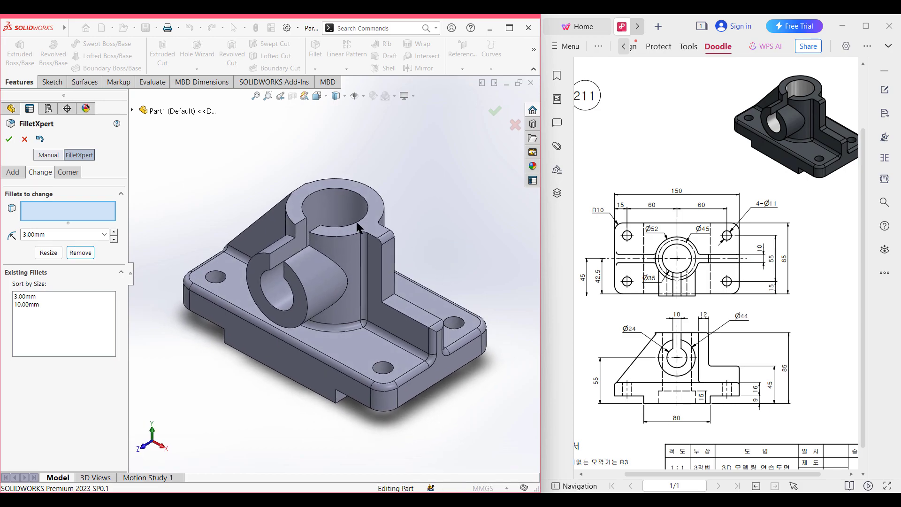
click(13, 140)
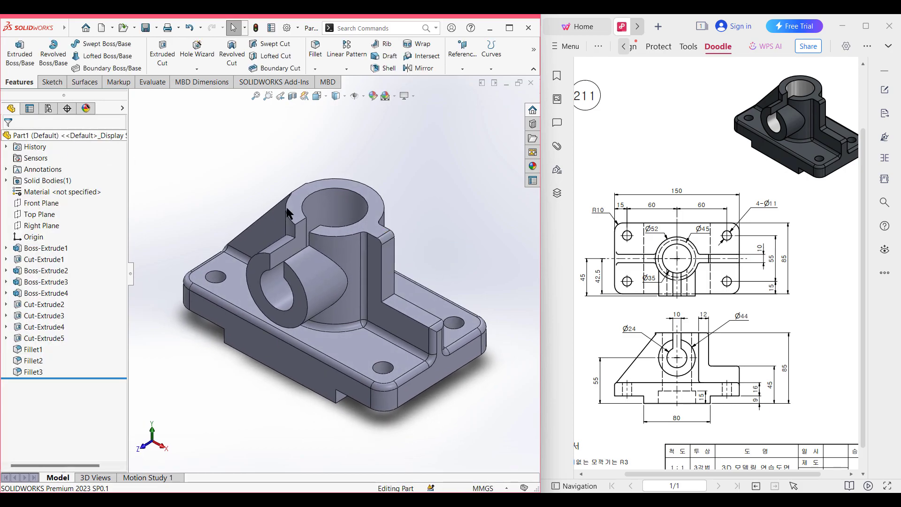
click(432, 340)
middle_drag(443, 343, 329, 371)
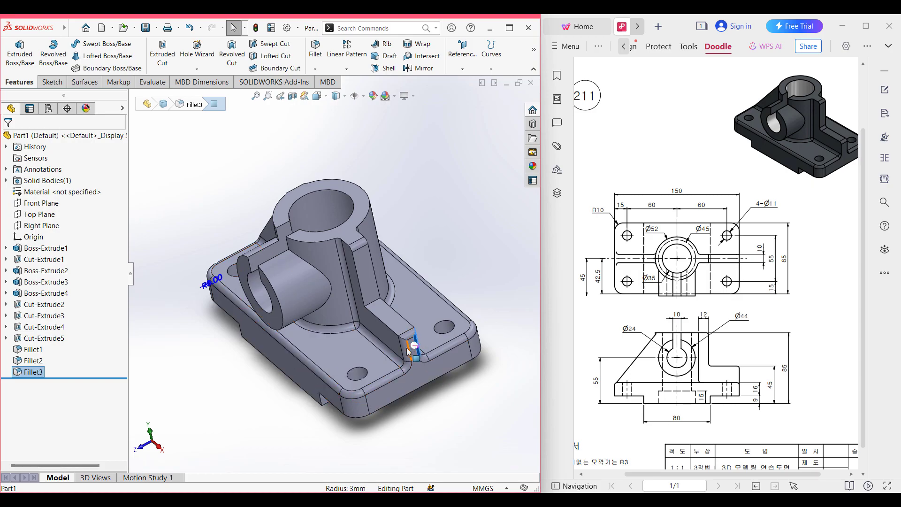
click(469, 393)
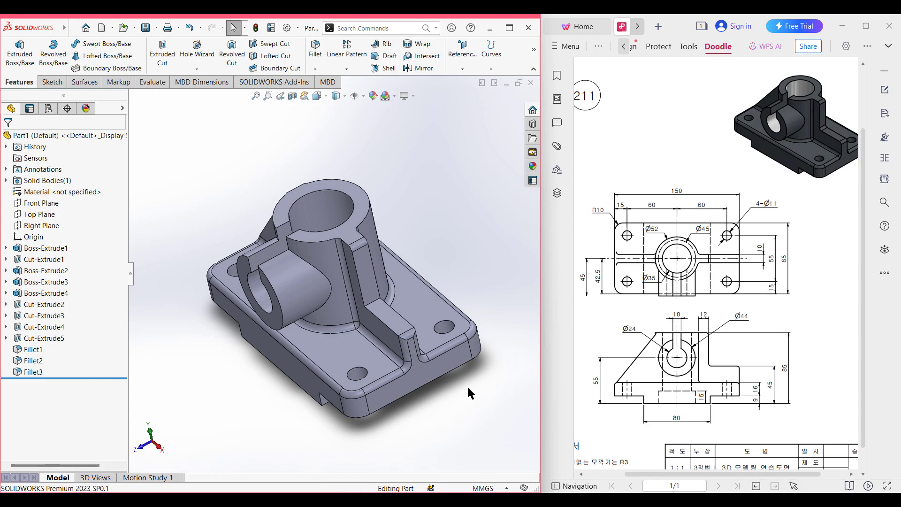
key(ctrl+7)
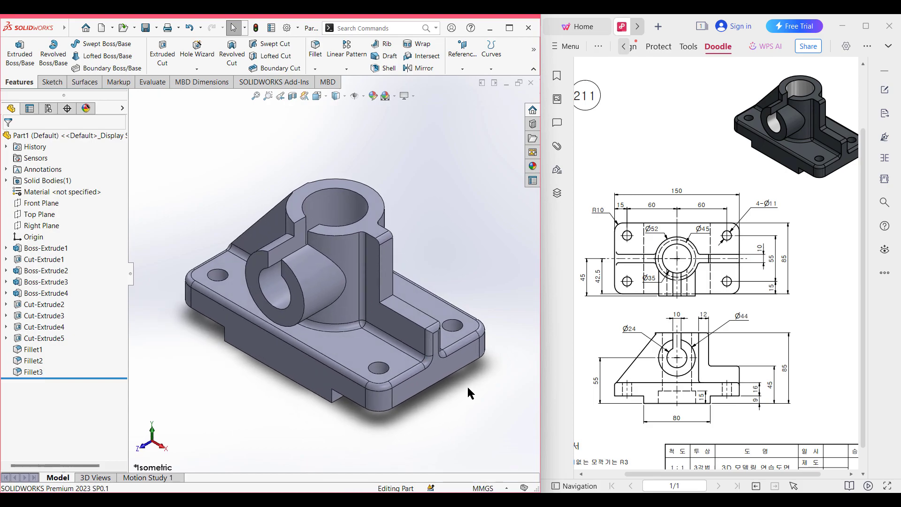